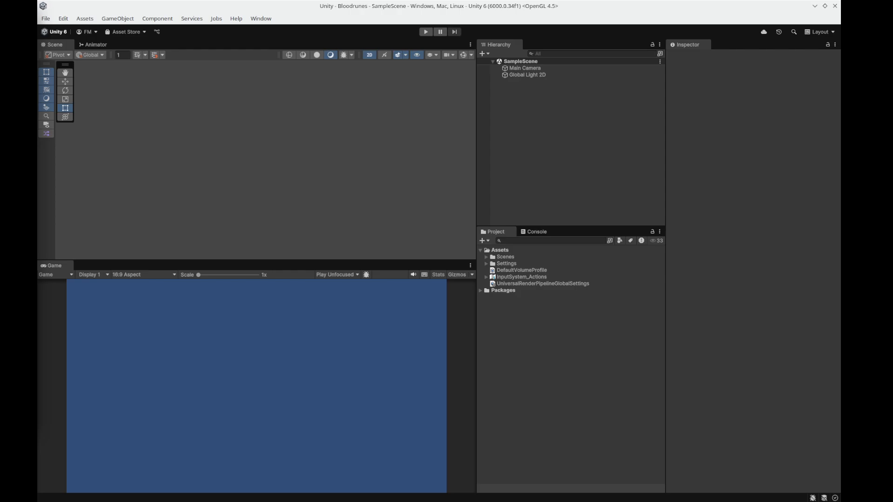
# - Switch to the browser and look through the Tiny RPG Character Asset Pack's update notes, contents and animated character previews
pyautogui.hotkey('alt', 'Tab')
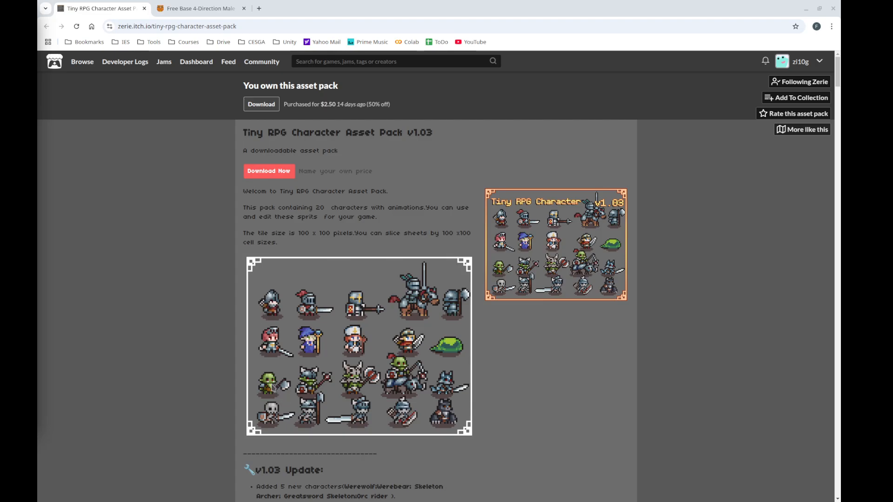
pyautogui.scroll(-2, 356, 336)
pyautogui.scroll(-10, 355, 336)
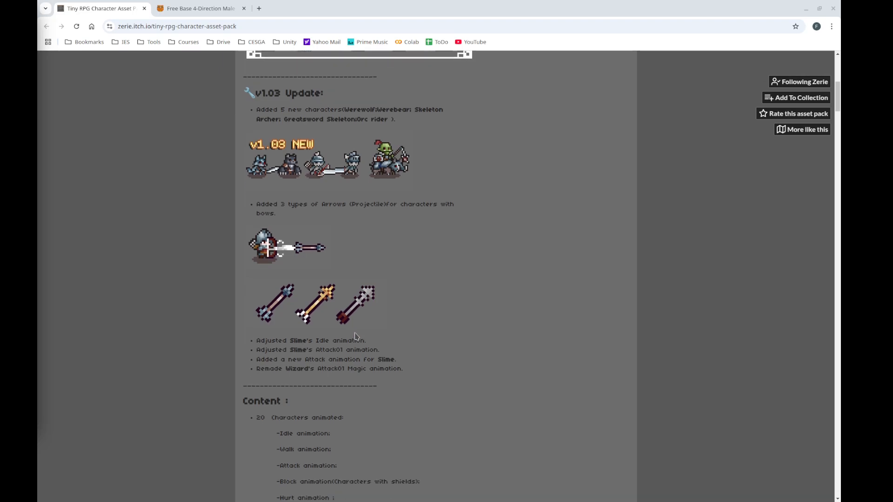
pyautogui.scroll(-9, 355, 335)
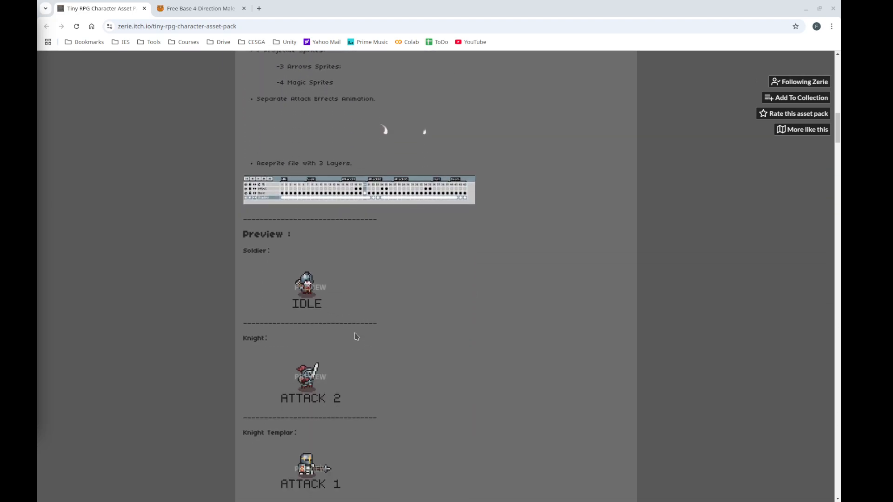
pyautogui.scroll(-3, 385, 296)
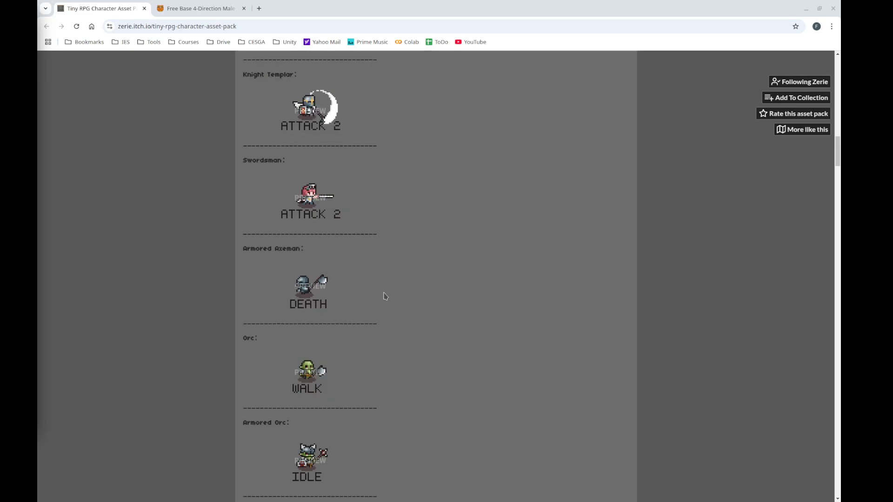
pyautogui.scroll(8, 385, 294)
pyautogui.scroll(-8, 377, 315)
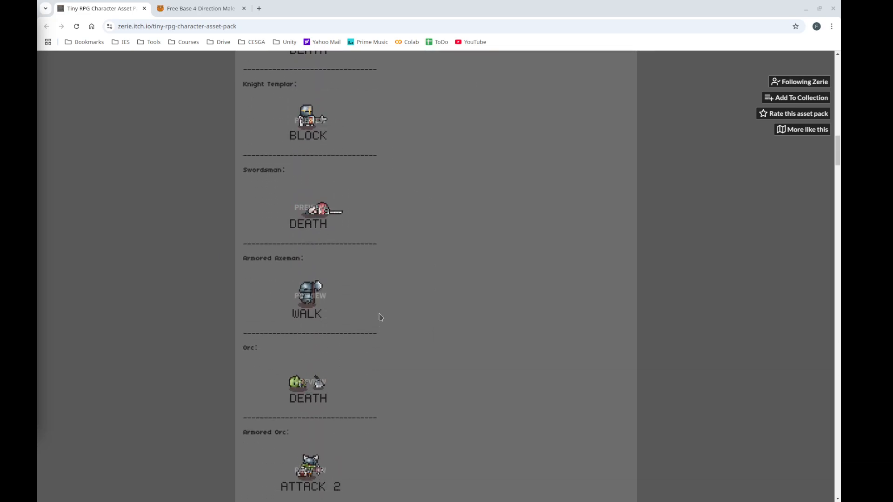
pyautogui.scroll(-3, 388, 323)
pyautogui.scroll(-6, 393, 325)
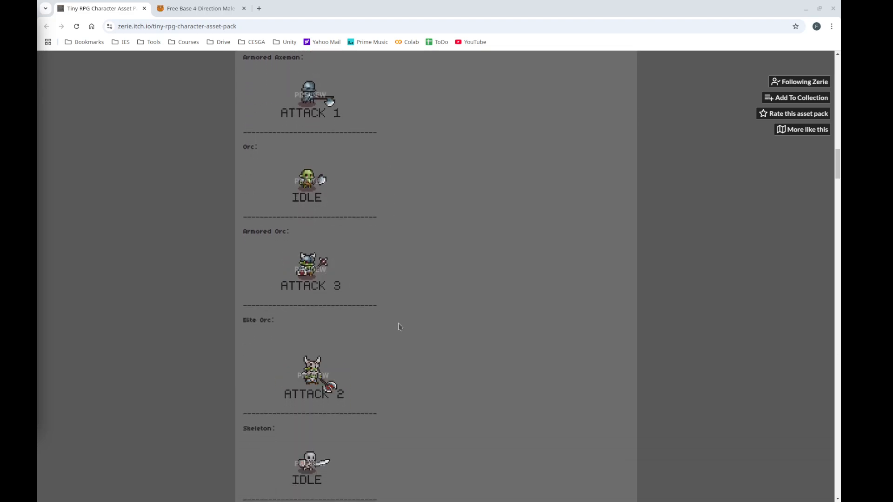
pyautogui.scroll(-7, 409, 321)
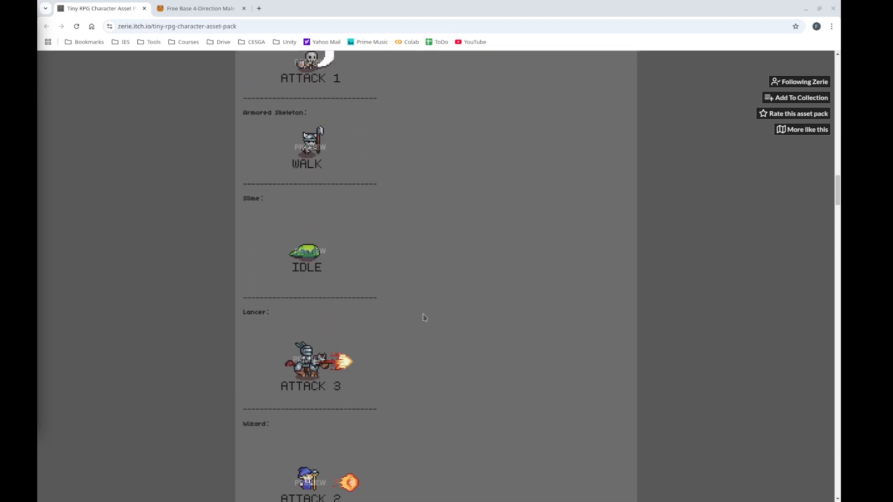
pyautogui.scroll(-3, 440, 321)
pyautogui.scroll(15, 441, 321)
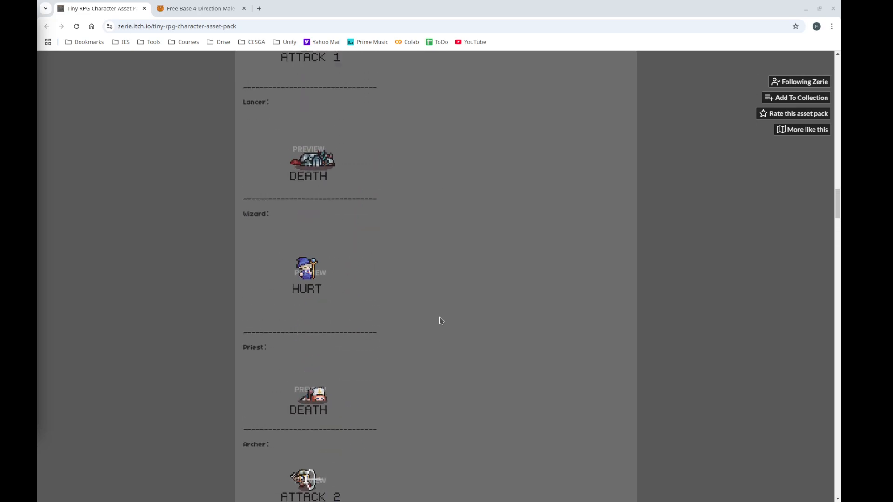
pyautogui.scroll(20, 441, 321)
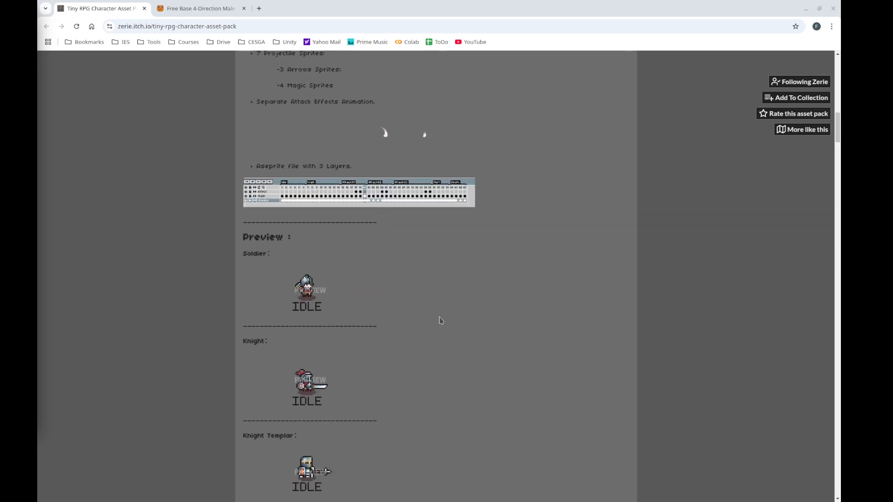
pyautogui.scroll(7, 441, 320)
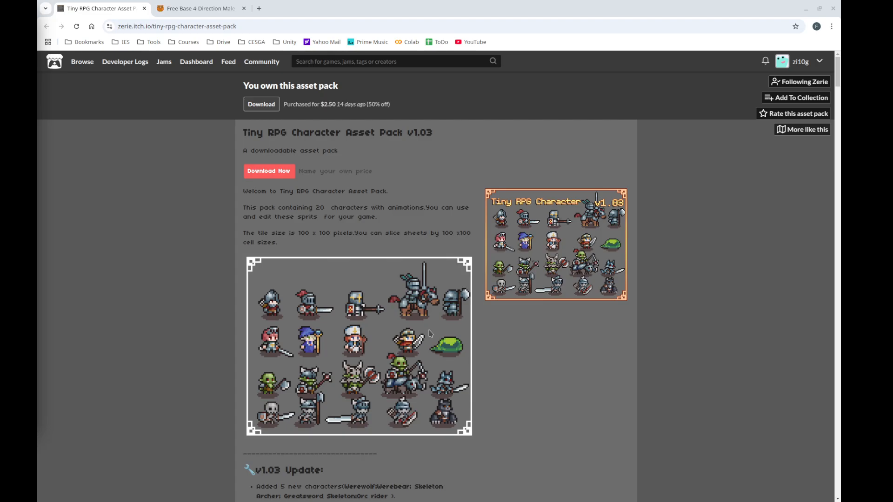
# - Review the pack's character animation previews again, from the Soldier down to the orcs and skeletons
pyautogui.scroll(-20, 430, 332)
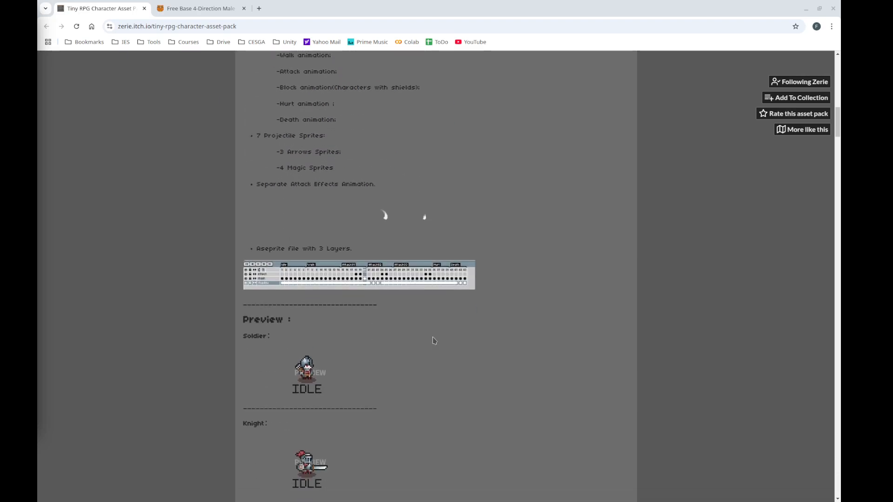
pyautogui.scroll(-5, 435, 340)
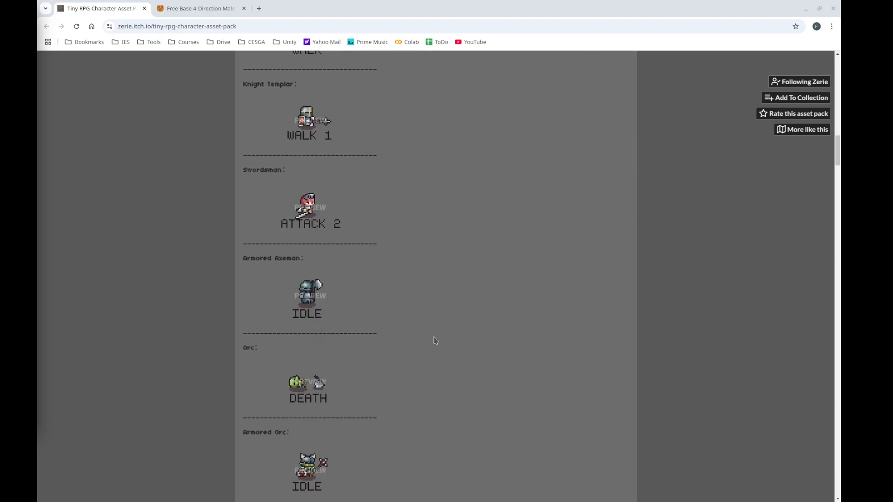
pyautogui.scroll(-4, 435, 341)
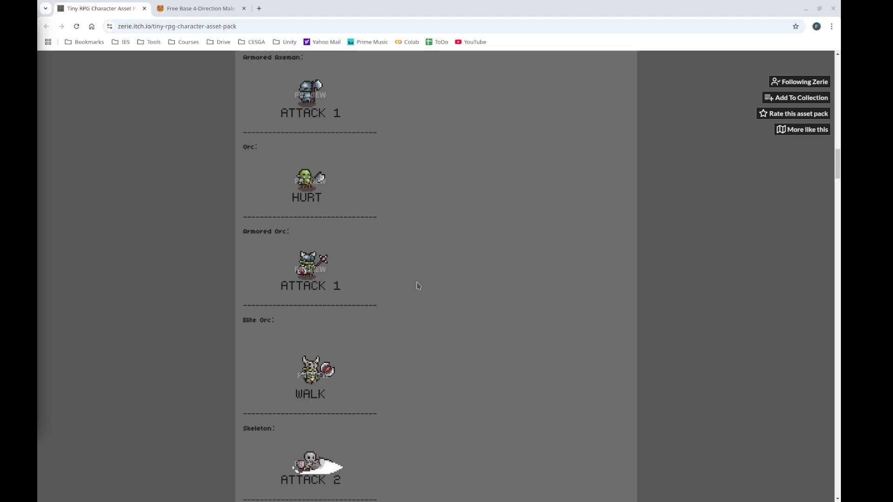
pyautogui.scroll(-2, 417, 286)
pyautogui.scroll(7, 418, 286)
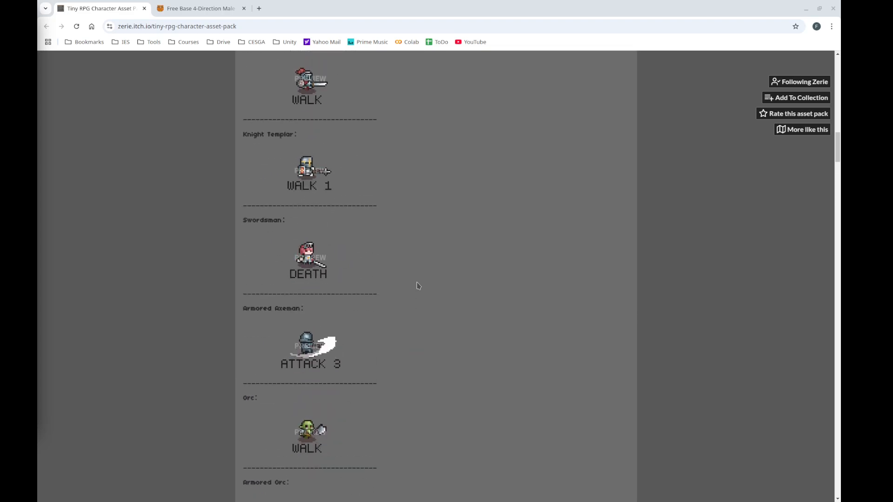
pyautogui.scroll(3, 418, 285)
pyautogui.scroll(15, 417, 285)
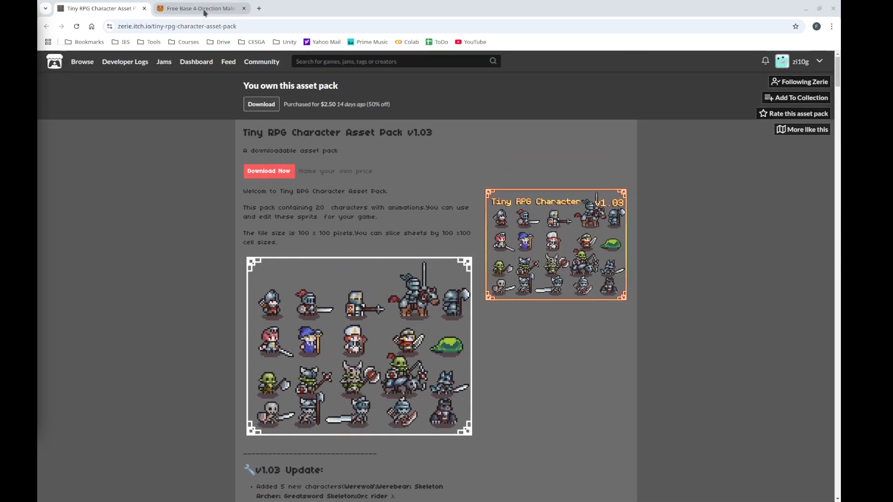
# - Bring up the Free Base 4-Direction Male Character page and examine its idle, walk, run, attack, hurt and death sprites
pyautogui.click(204, 8)
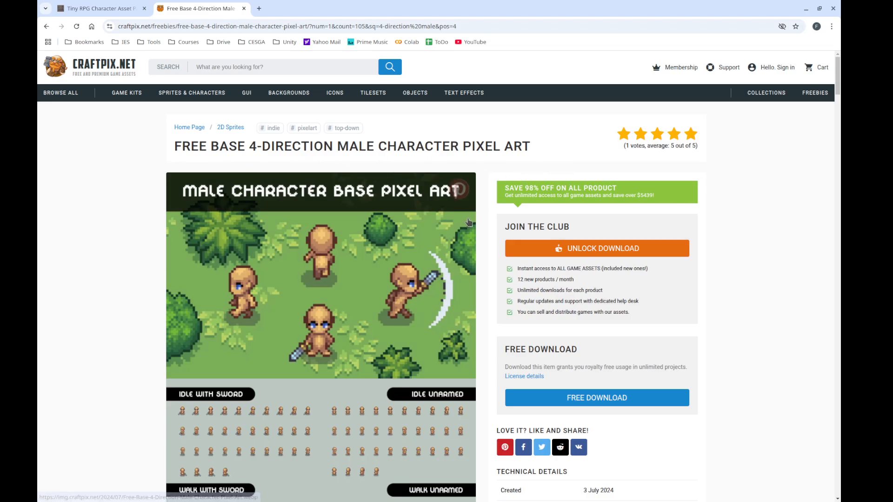
pyautogui.scroll(-1, 481, 218)
pyautogui.scroll(-4, 481, 219)
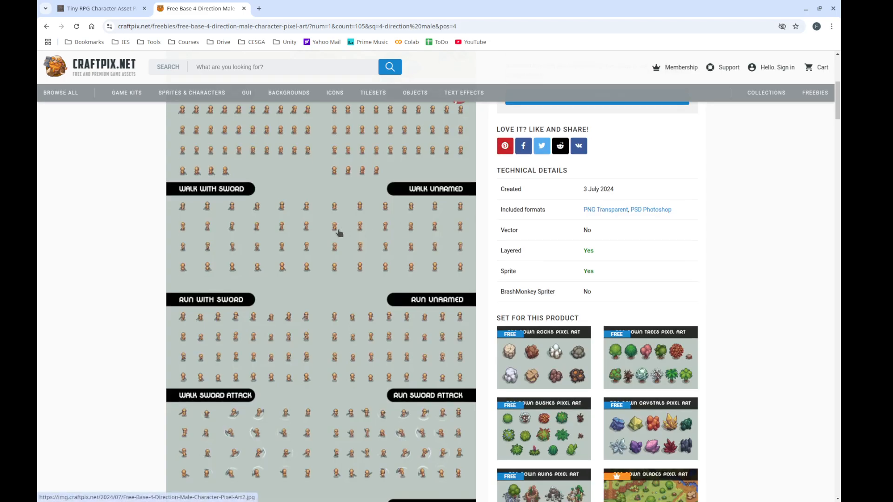
pyautogui.scroll(2, 339, 233)
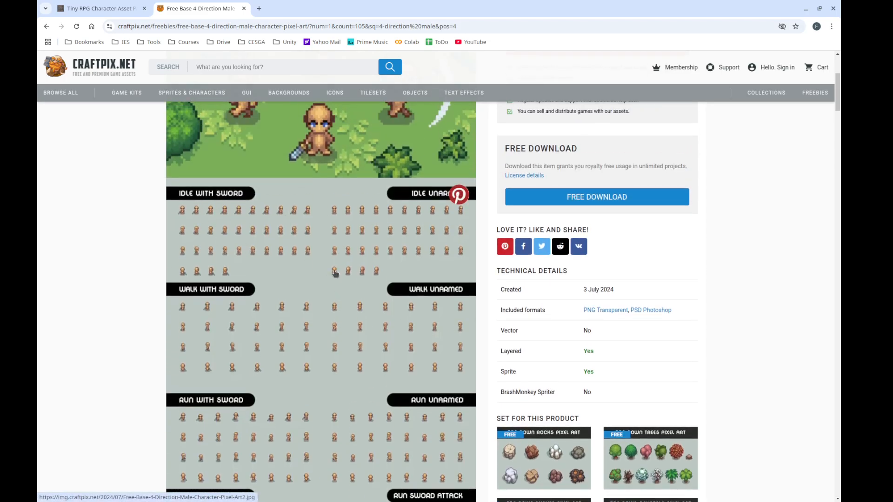
pyautogui.scroll(-2, 336, 278)
pyautogui.scroll(-1, 338, 282)
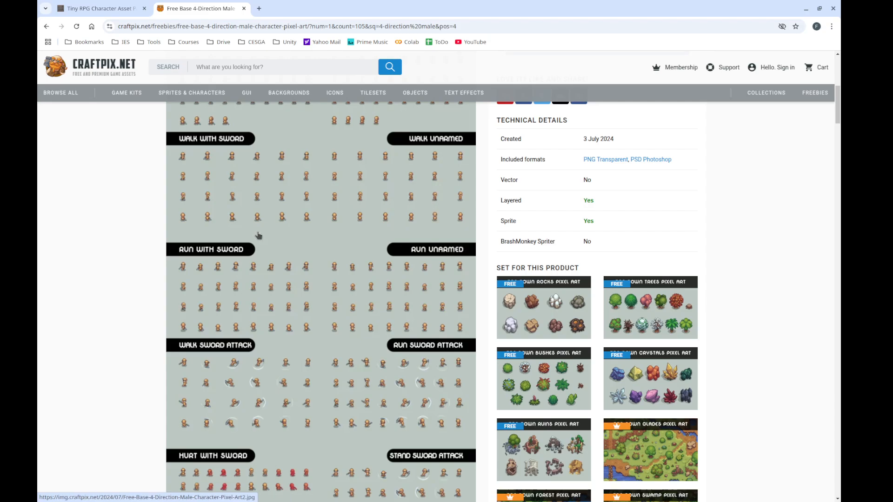
pyautogui.scroll(-3, 318, 280)
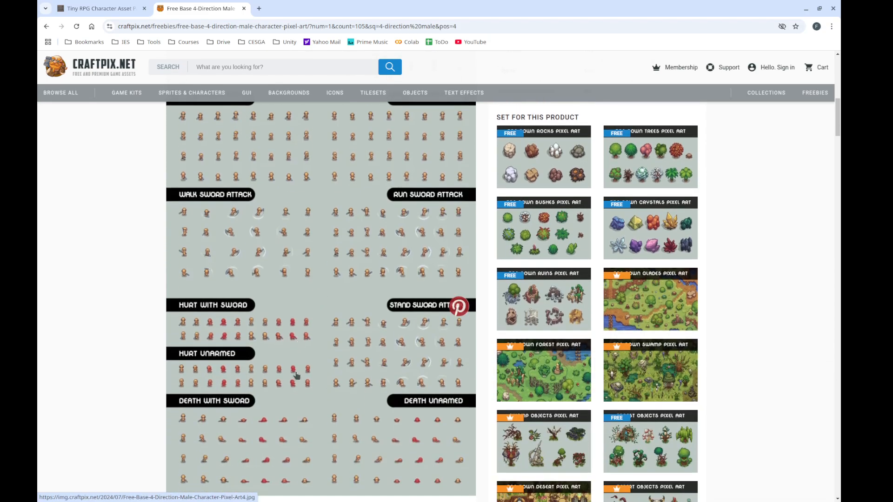
pyautogui.scroll(-1, 295, 382)
pyautogui.scroll(8, 295, 382)
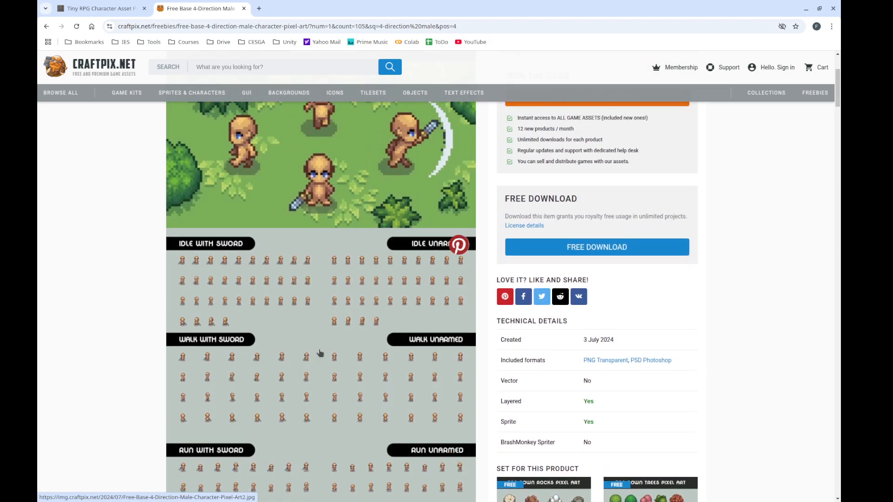
pyautogui.scroll(3, 321, 352)
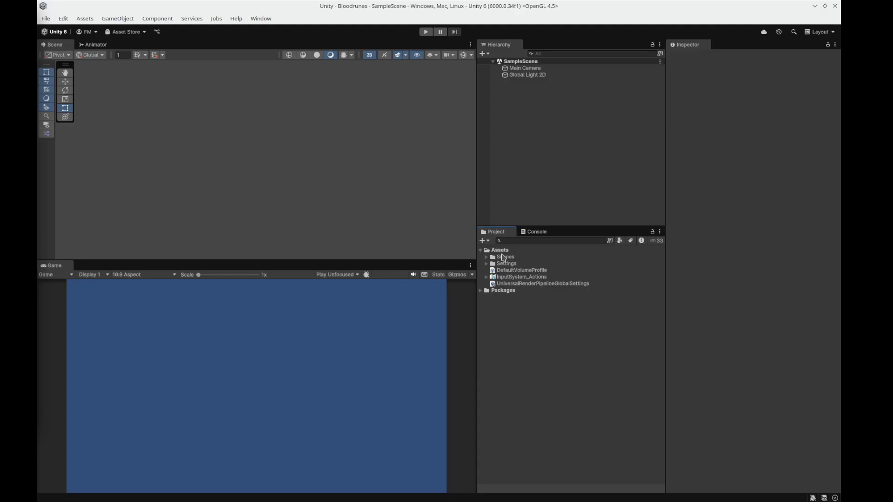
# - In the Unity project, create a folder named Sprites inside Assets
pyautogui.rightClick(502, 253)
pyautogui.moveTo(605, 6)
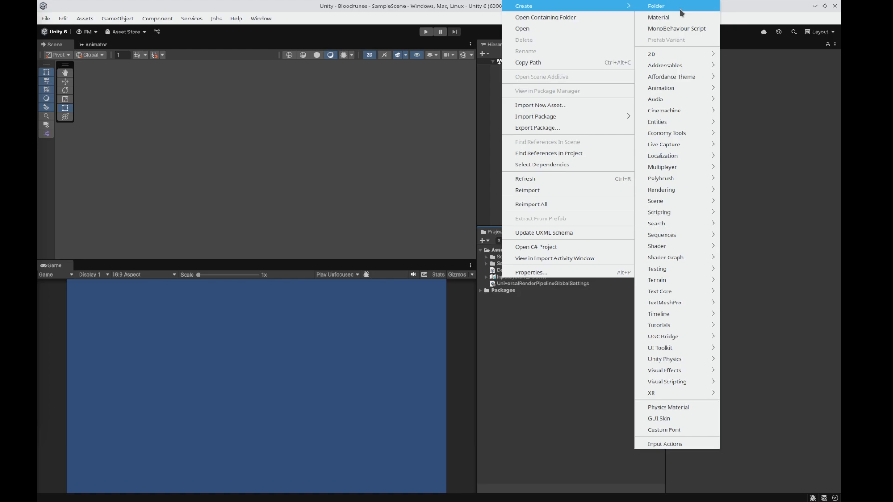
pyautogui.click(680, 7)
pyautogui.write('S')
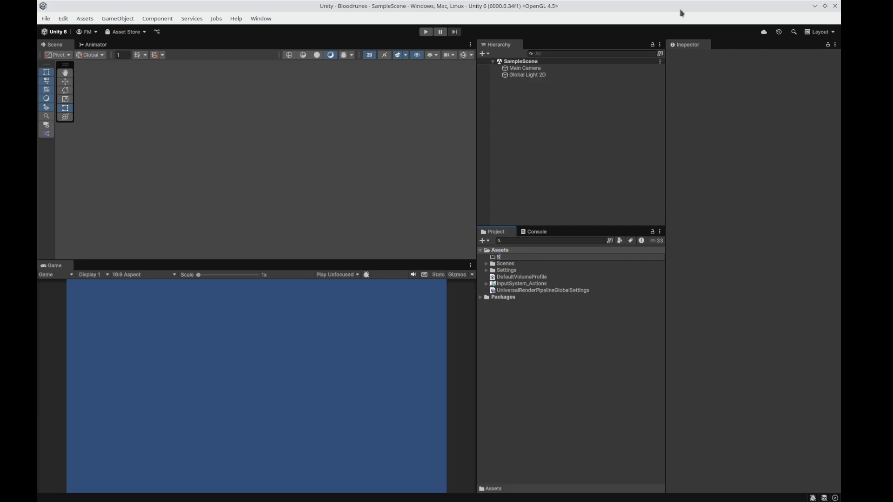
pyautogui.write('prites')
pyautogui.press('Return')
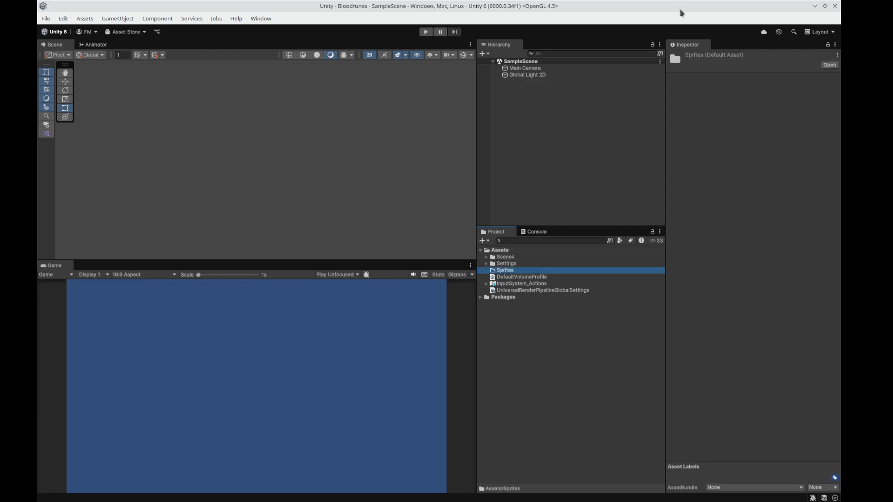
# - Create a subfolder named 4D-Character inside the Sprites folder
pyautogui.rightClick(509, 272)
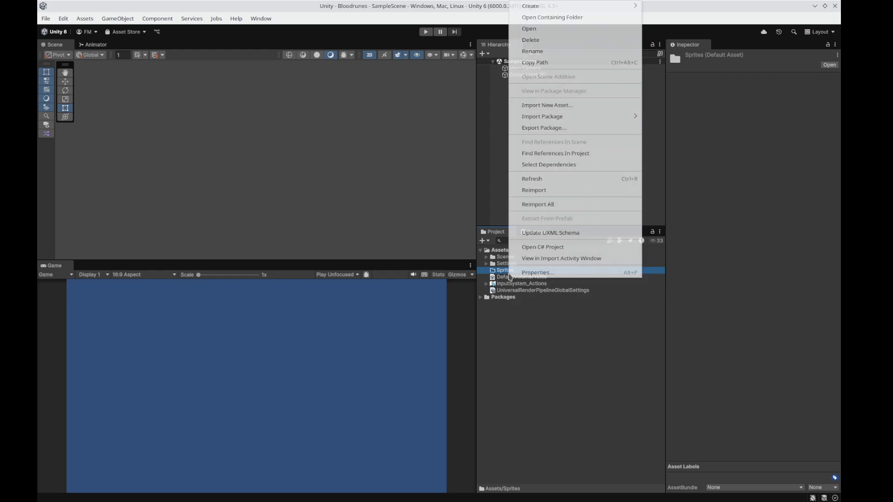
pyautogui.moveTo(558, 9)
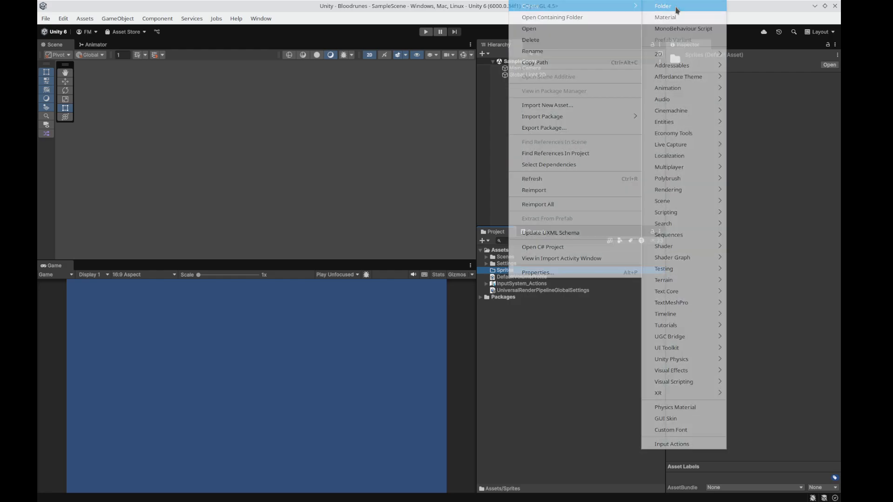
pyautogui.click(660, 5)
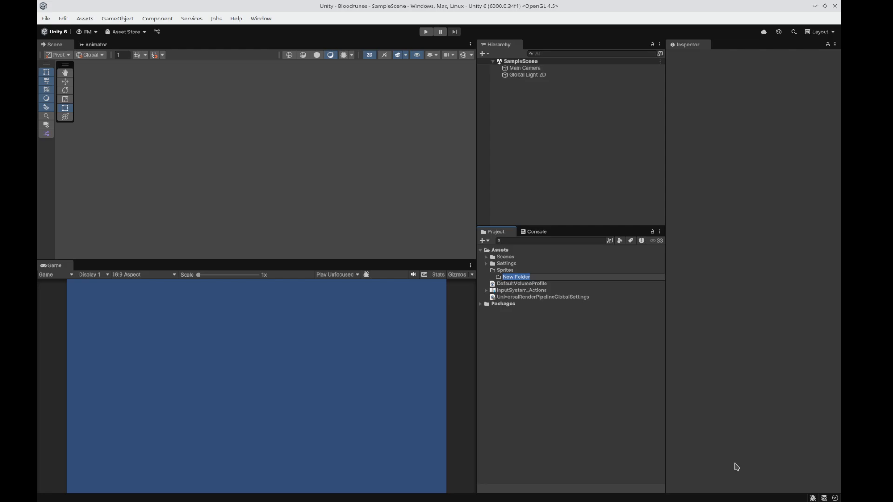
pyautogui.write('4D-Character')
pyautogui.press('Return')
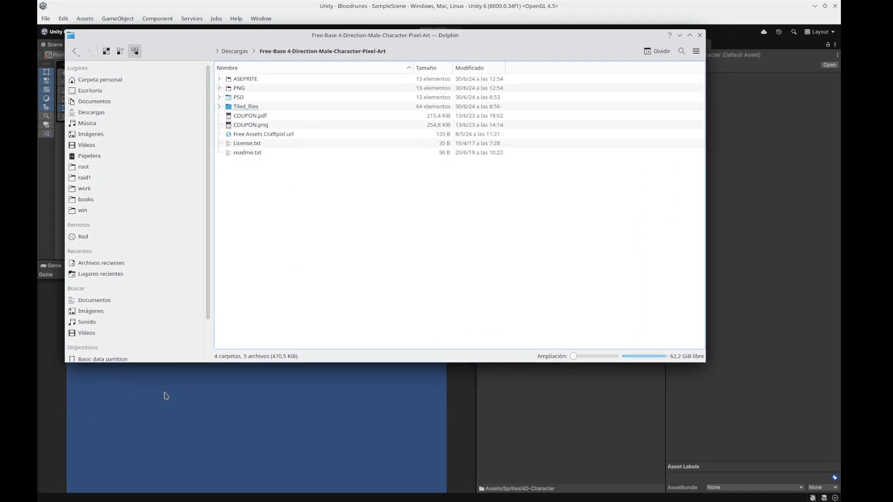
# - In the file manager, expand Tiled_files in the downloaded 4-direction character pack and look through its sprite images
pyautogui.click(80, 494)
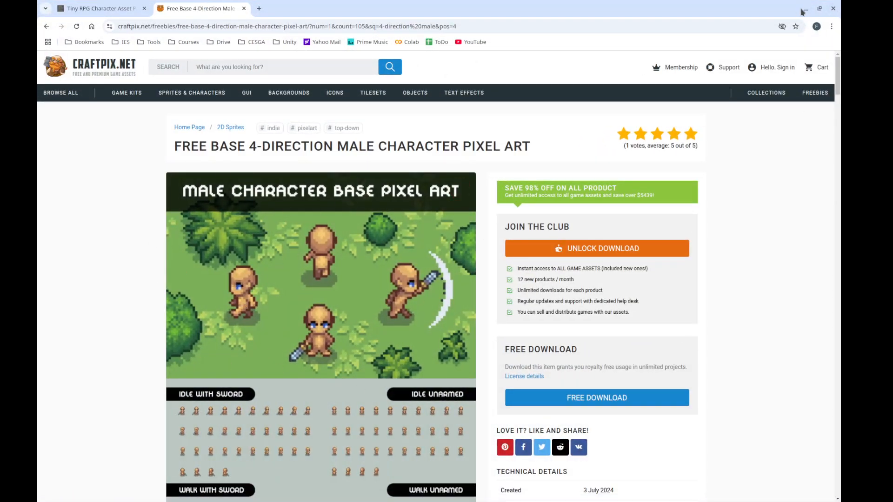
pyautogui.click(803, 9)
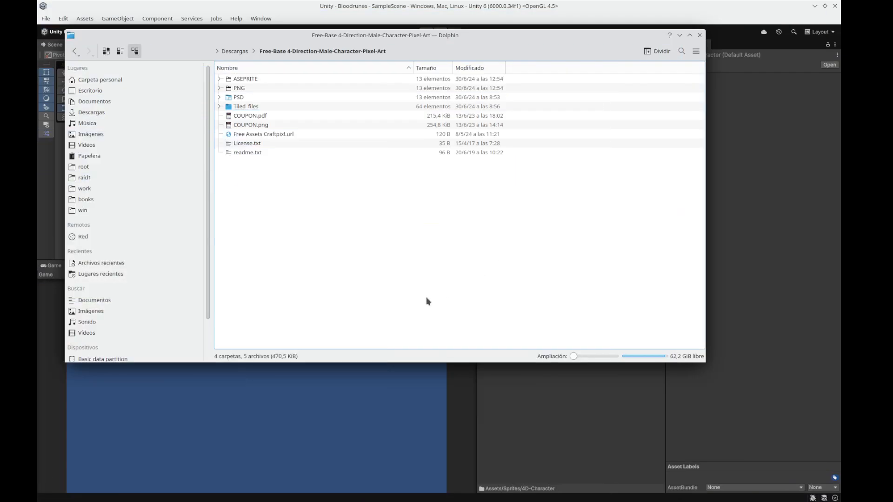
pyautogui.click(219, 107)
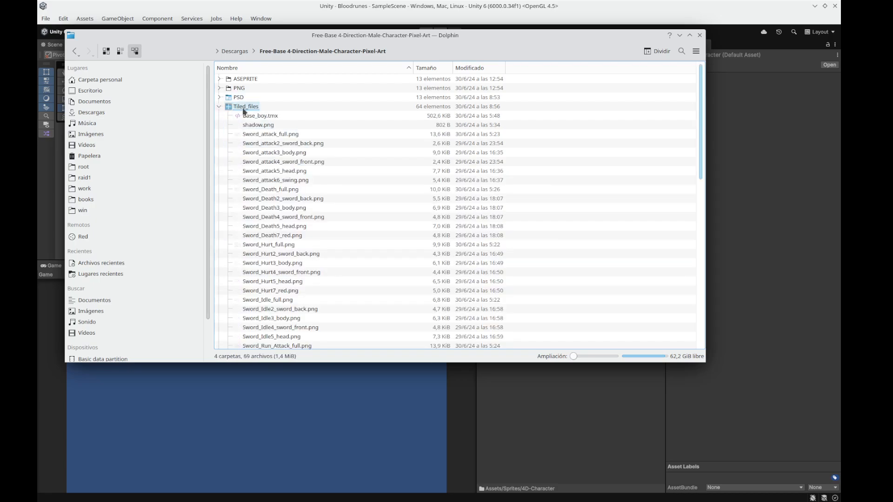
pyautogui.scroll(-10, 329, 216)
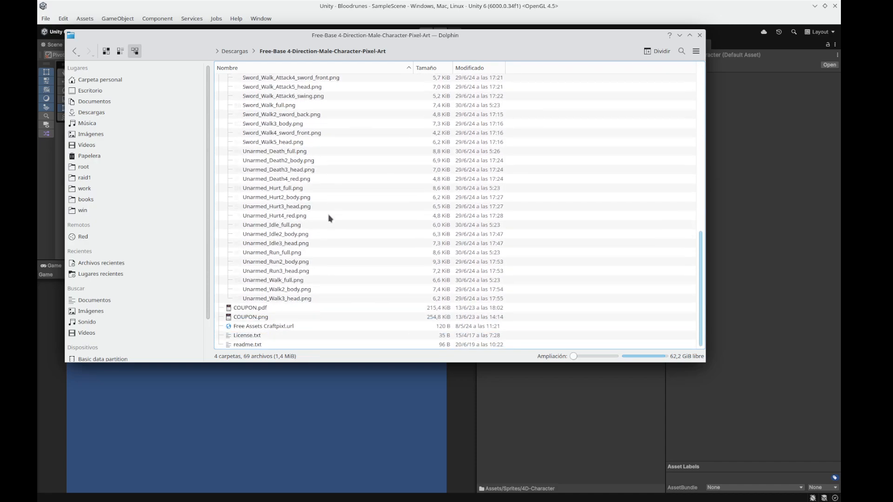
pyautogui.scroll(6, 370, 288)
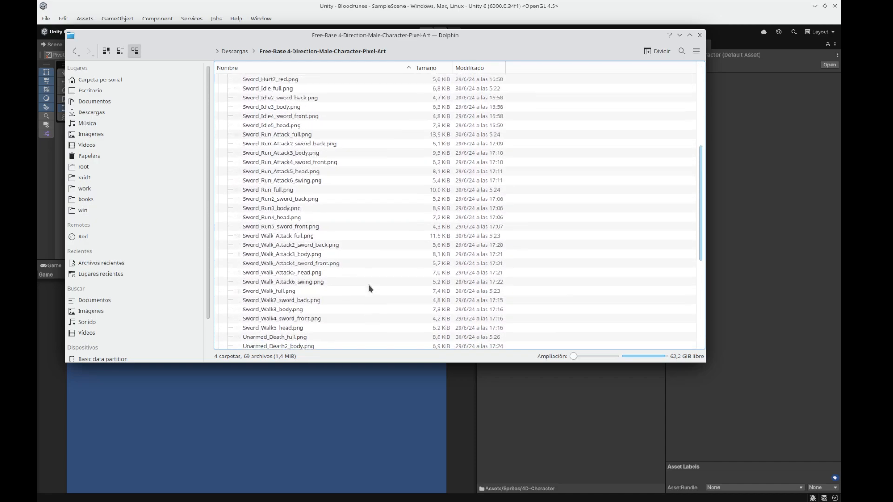
pyautogui.scroll(7, 369, 288)
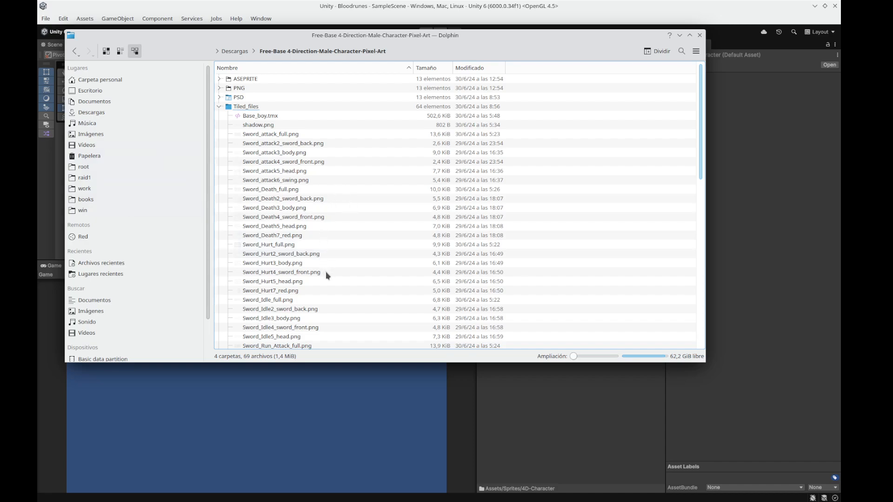
# - Open Sword_attack_full.png from Tiled_files and examine its attack frames enlarged
pyautogui.doubleClick(281, 139)
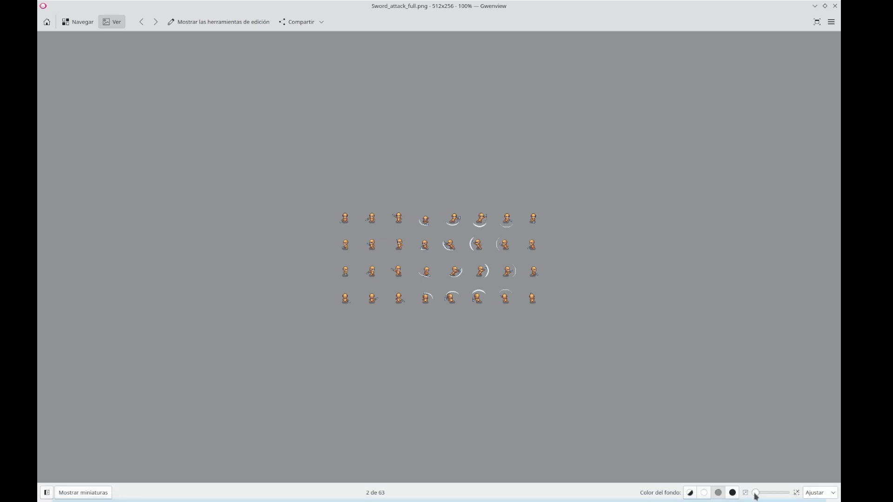
pyautogui.moveTo(755, 493); pyautogui.dragTo(774, 496)
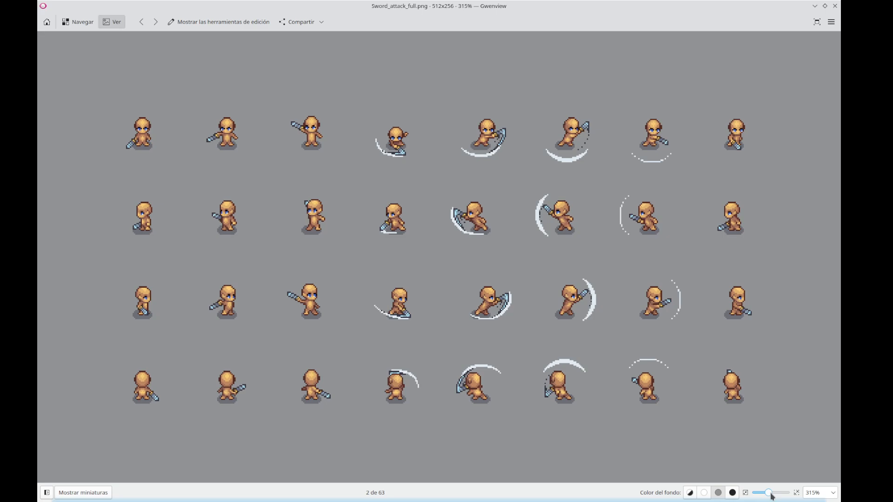
pyautogui.click(835, 6)
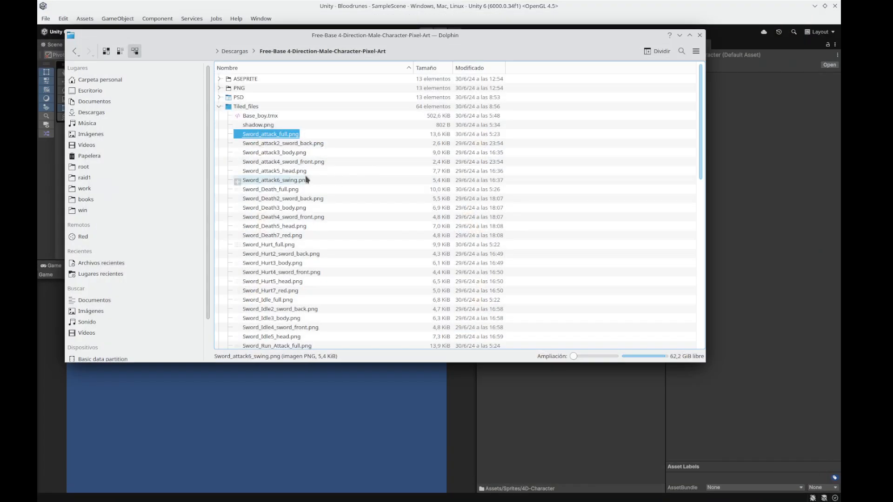
# - Open Unarmed_Walk_full.png from Tiled_files and examine its walk frames for the four directions enlarged
pyautogui.scroll(-10, 321, 241)
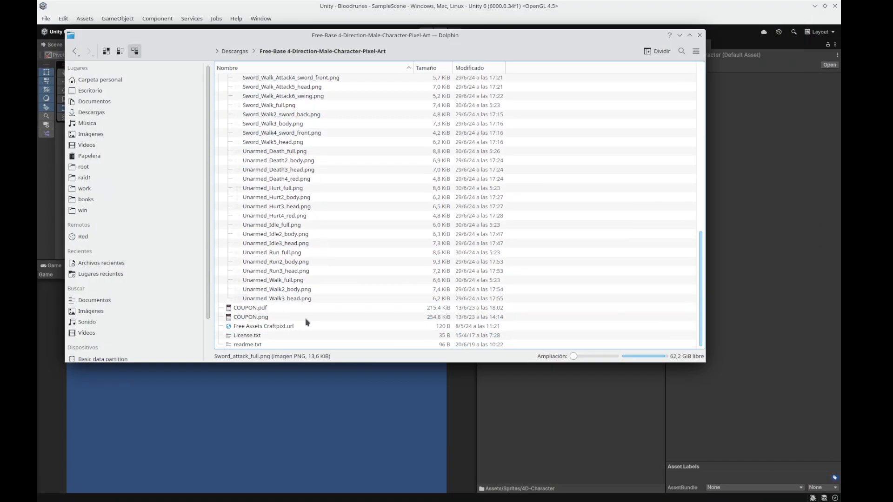
pyautogui.click(272, 280)
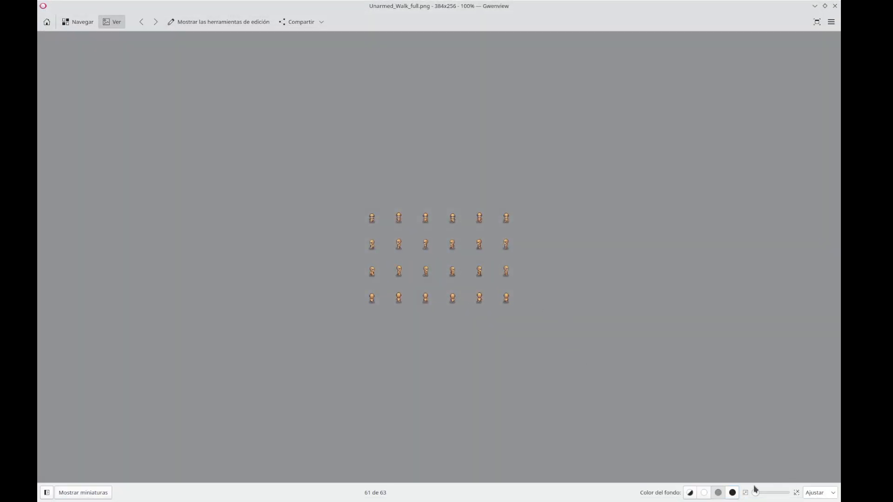
pyautogui.moveTo(755, 492); pyautogui.dragTo(771, 497)
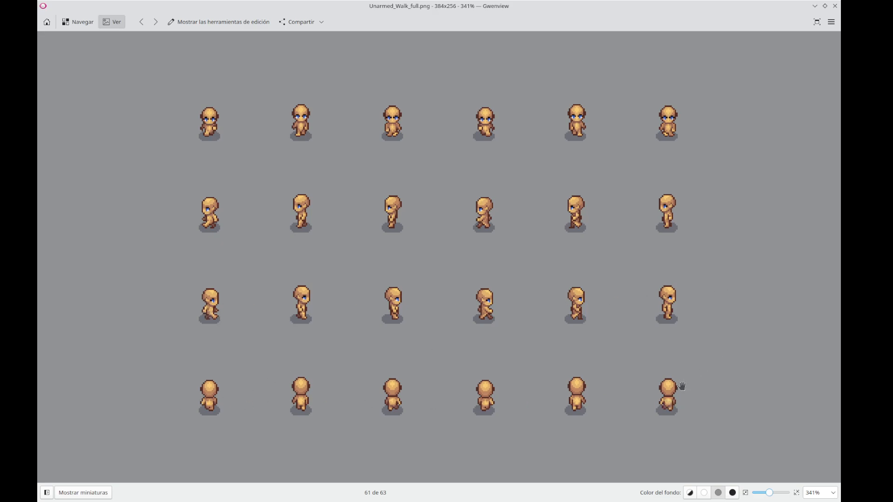
pyautogui.click(835, 6)
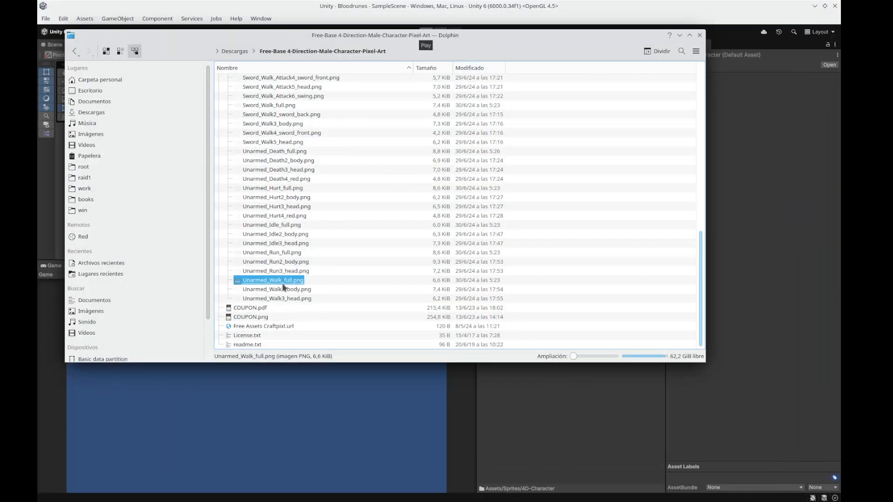
# - Import Unarmed_Walk_full.png from the file manager into the Sprites folder of the Unity project and check its slices
pyautogui.moveTo(477, 35); pyautogui.dragTo(37, 37)
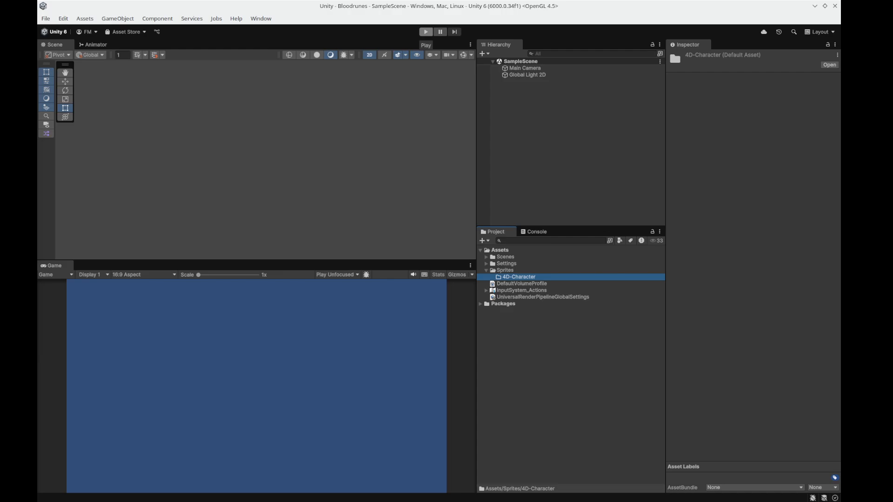
pyautogui.moveTo(297, 308); pyautogui.dragTo(522, 284)
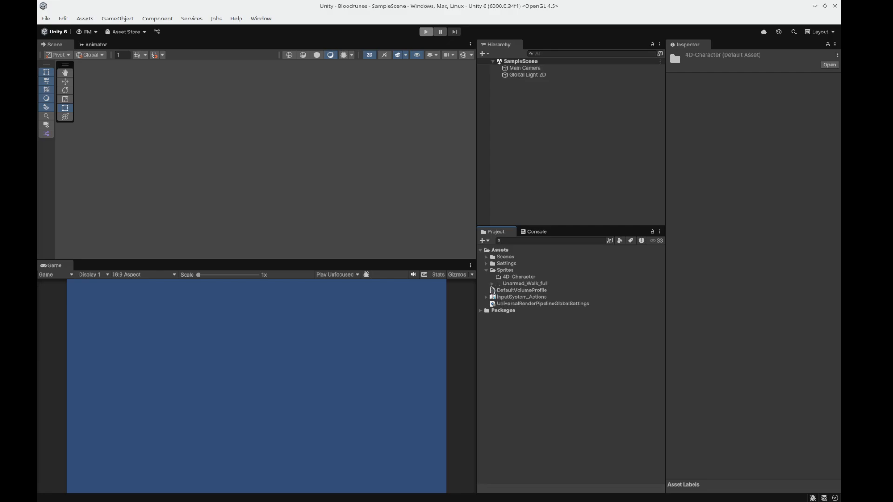
pyautogui.click(492, 284)
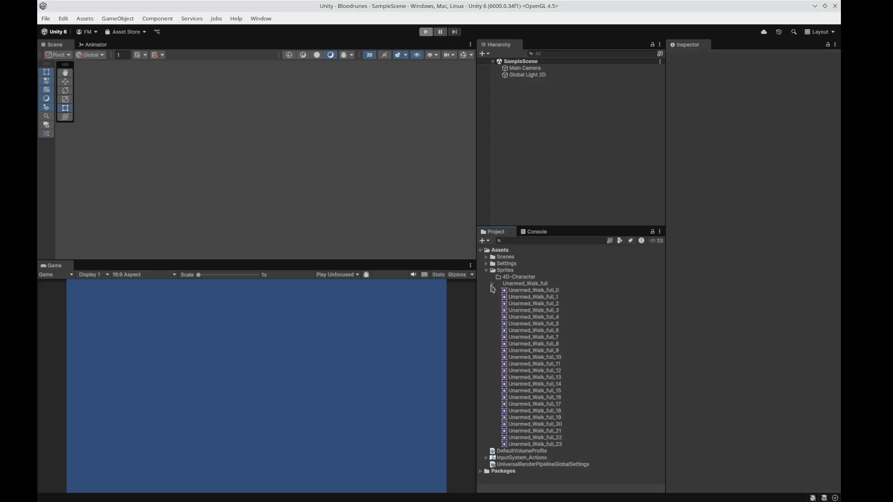
pyautogui.click(492, 284)
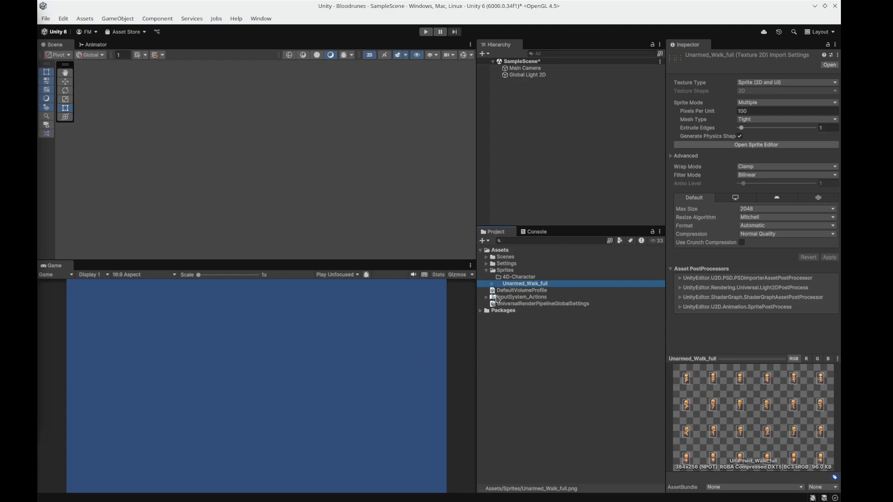
# - Expand the imported Unarmed_Walk_full sheet and preview its individual sliced sprites from Unarmed_Walk_full_0 through Unarmed_Walk_full_16
pyautogui.click(492, 284)
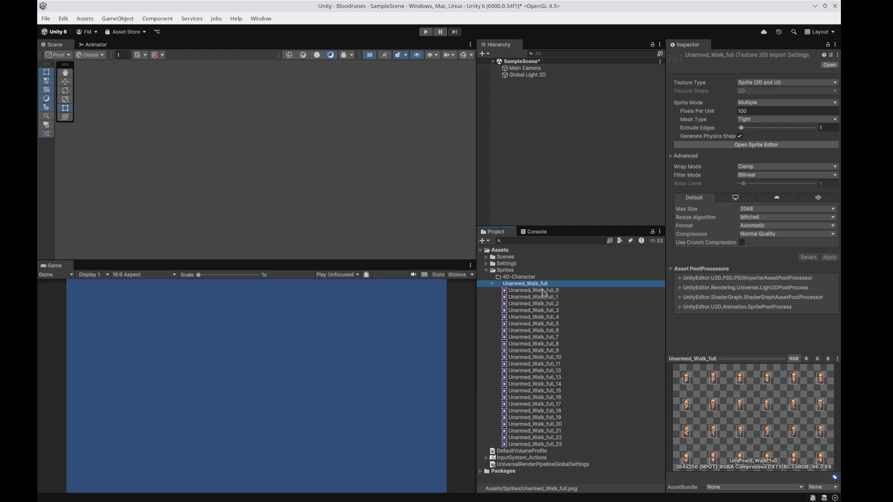
pyautogui.click(543, 290)
pyautogui.press('Down')
pyautogui.press('Down')
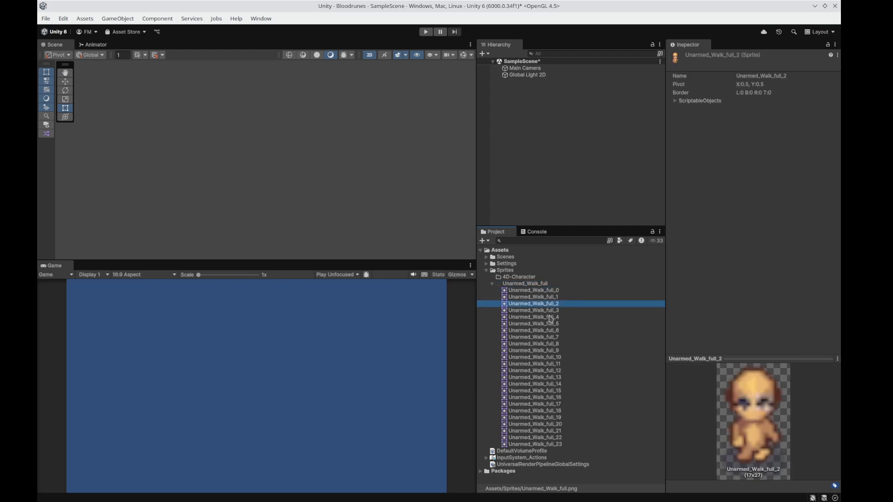
pyautogui.click(550, 317)
pyautogui.click(547, 337)
pyautogui.click(546, 344)
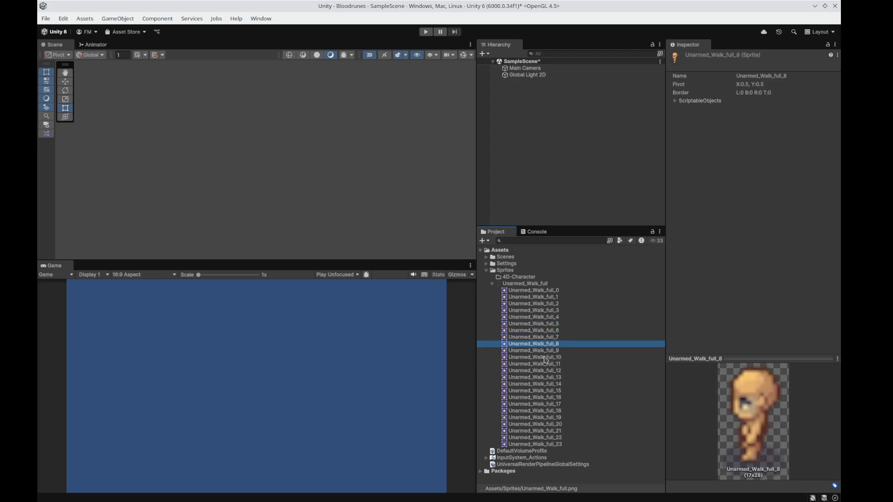
pyautogui.click(546, 357)
pyautogui.click(546, 364)
pyautogui.click(547, 370)
pyautogui.click(547, 377)
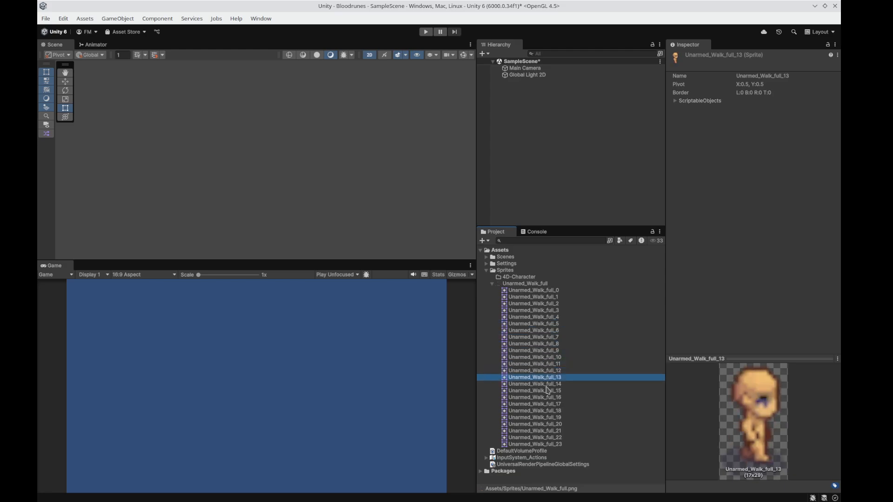
pyautogui.click(546, 384)
pyautogui.click(546, 398)
# - Review the Sprite Mode options in the Unarmed_Walk_full import settings, keeping Multiple
pyautogui.click(539, 283)
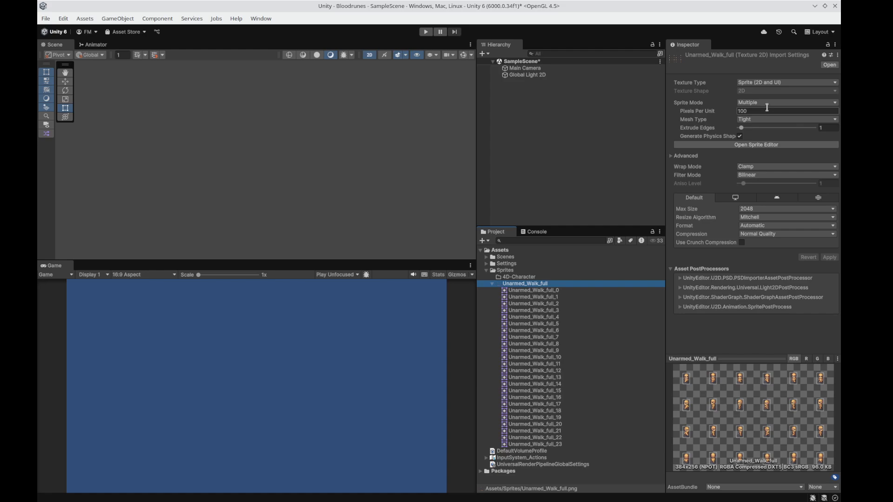
pyautogui.click(768, 102)
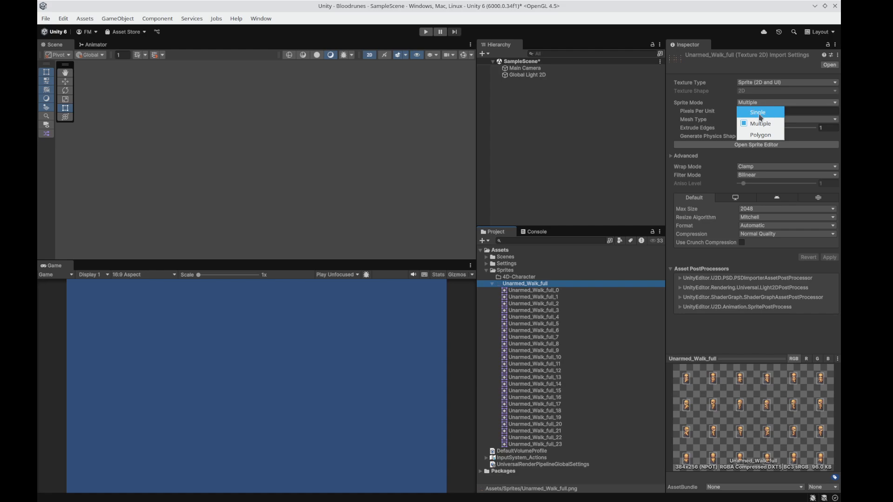
pyautogui.click(772, 104)
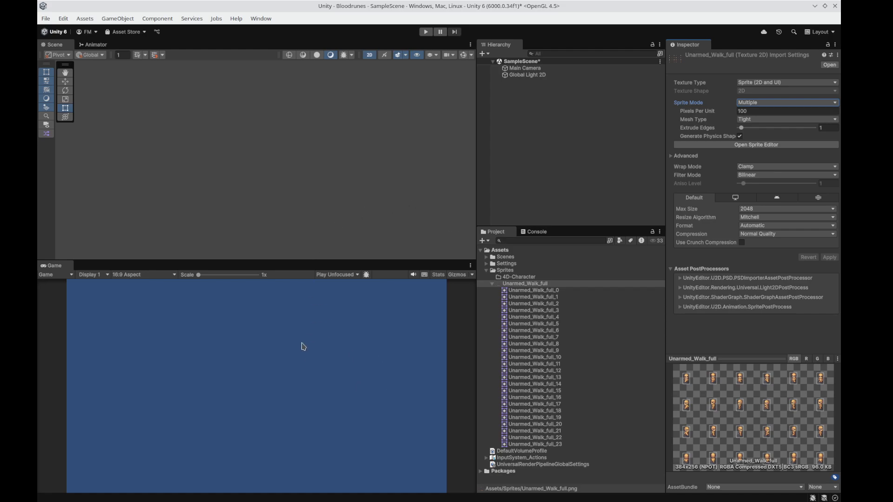
# - Try placing the Unarmed_Walk_full_0 sprite in the scene with the default import settings and delete it again
pyautogui.moveTo(550, 293); pyautogui.dragTo(533, 119)
pyautogui.click(315, 219)
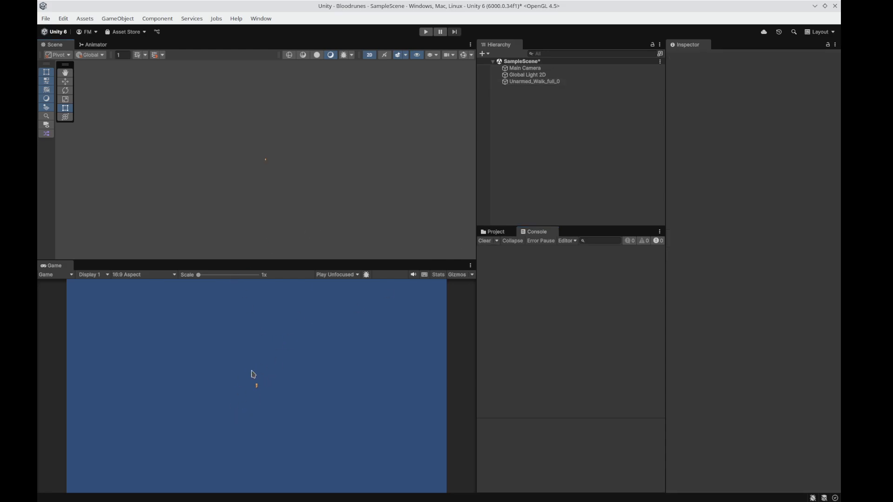
pyautogui.click(557, 83)
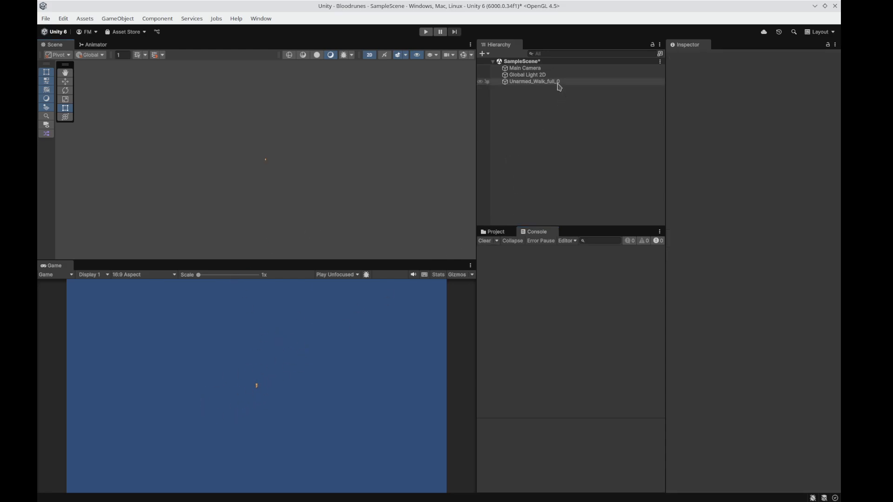
pyautogui.press('Delete')
pyautogui.click(494, 232)
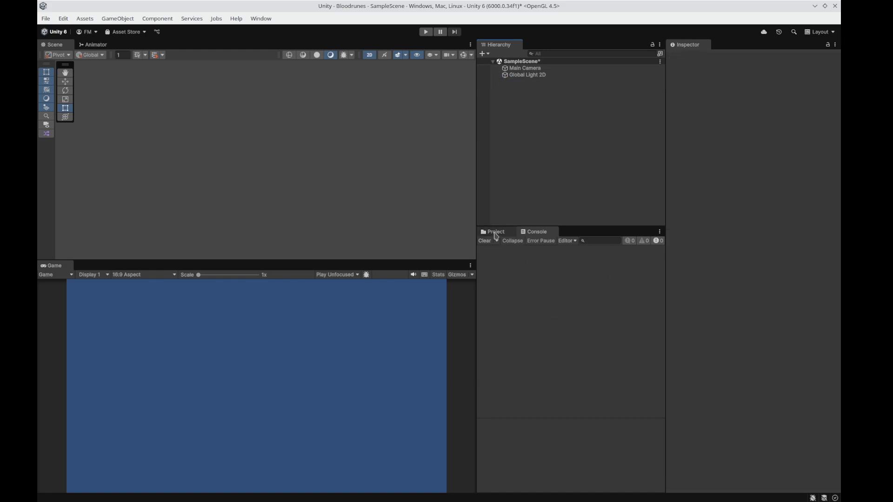
# - Set the Unarmed_Walk_full texture to 16 pixels per unit with Point (no filter) filtering and apply the import settings
pyautogui.click(523, 285)
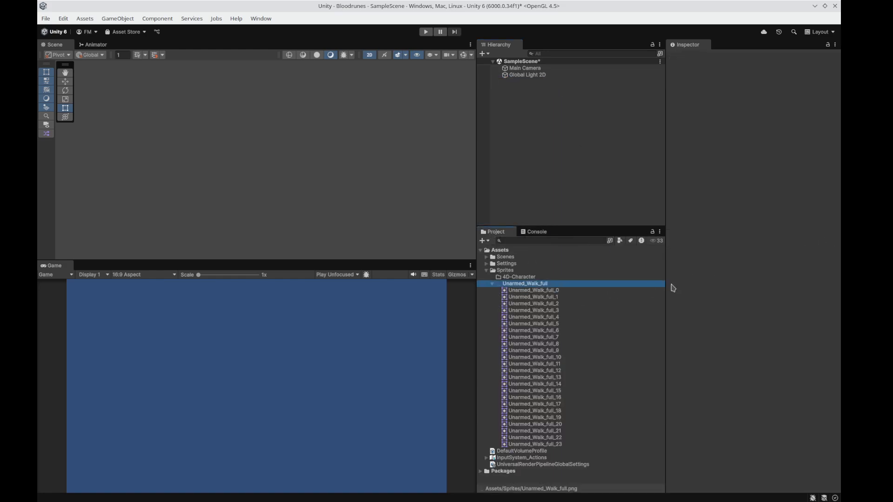
pyautogui.click(533, 291)
pyautogui.click(530, 284)
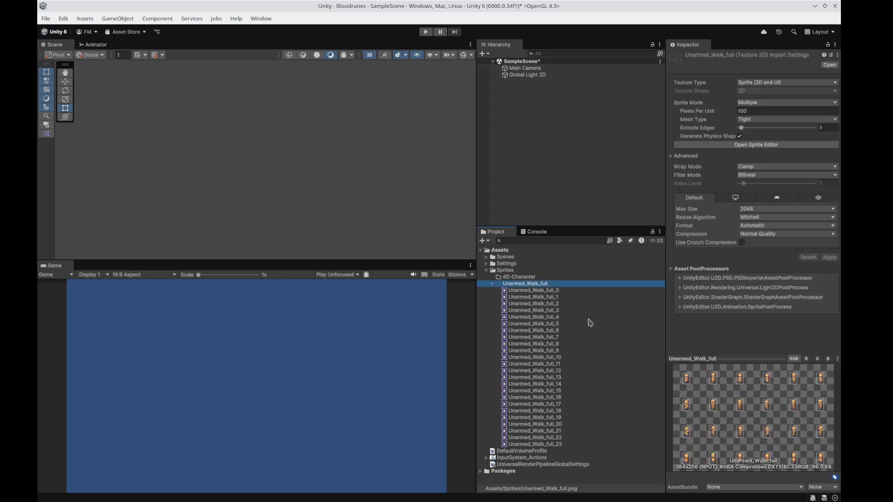
pyautogui.click(779, 111)
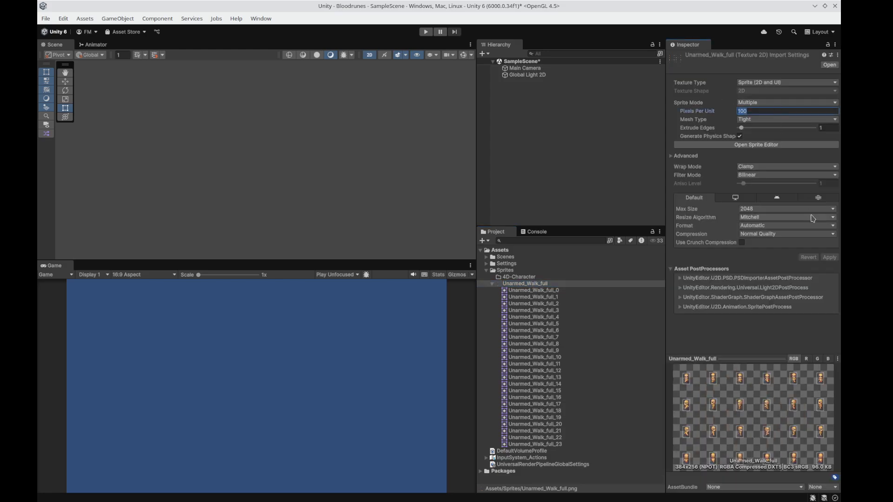
pyautogui.write('16')
pyautogui.click(743, 177)
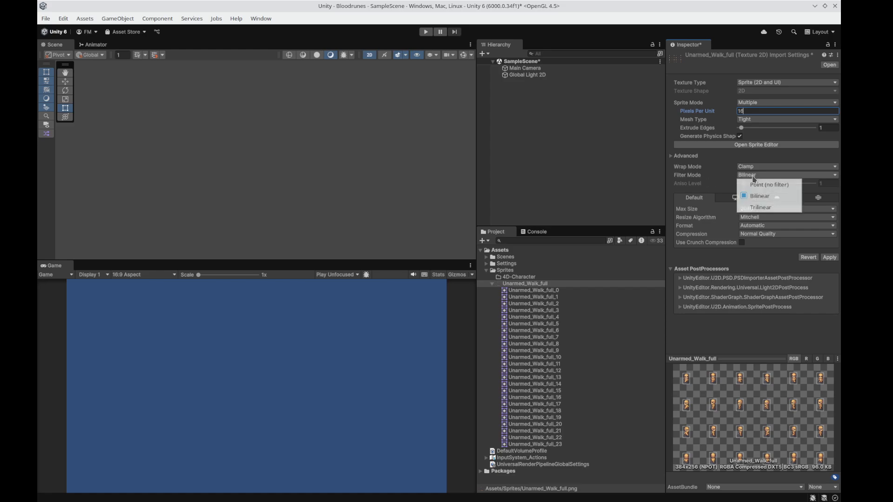
pyautogui.click(779, 186)
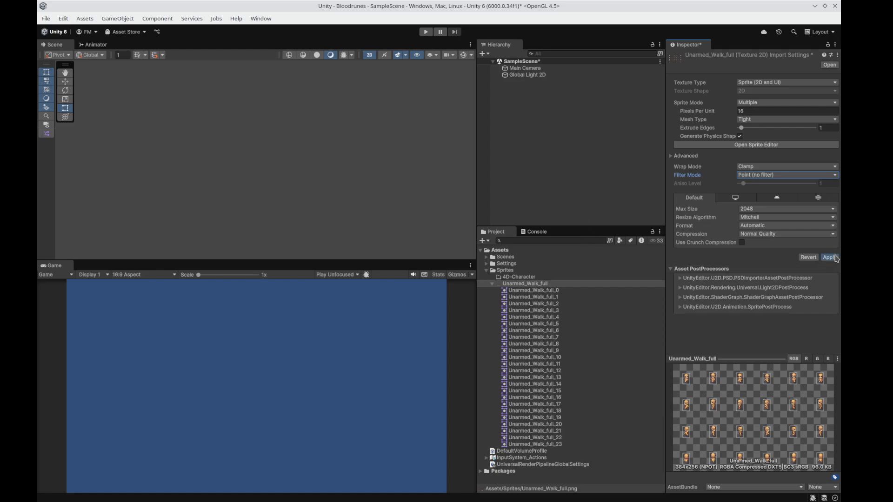
pyautogui.click(832, 257)
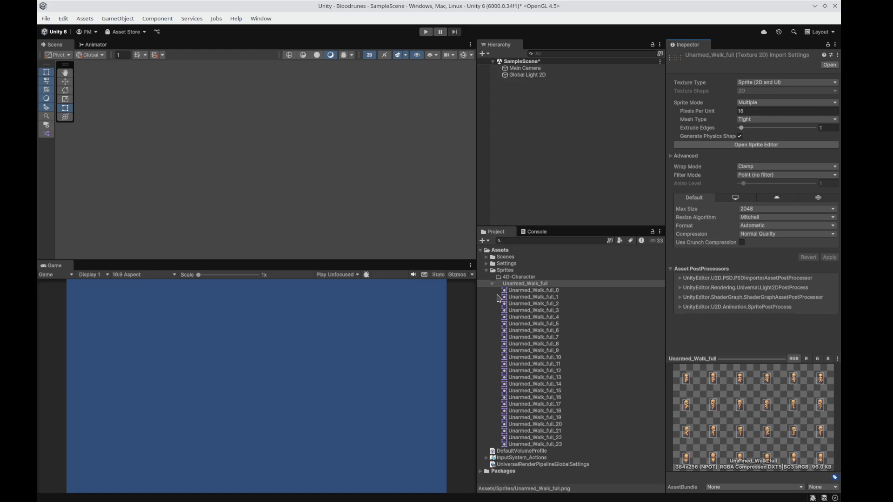
# - Add the Unarmed_Walk_full_0 sprite to the scene and inspect the sprite and its new object
pyautogui.moveTo(547, 294); pyautogui.dragTo(518, 120)
pyautogui.click(306, 218)
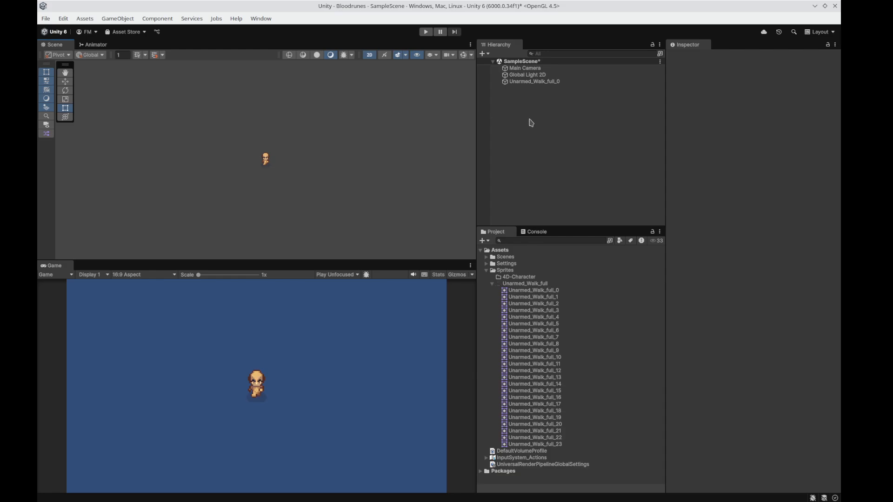
pyautogui.click(528, 291)
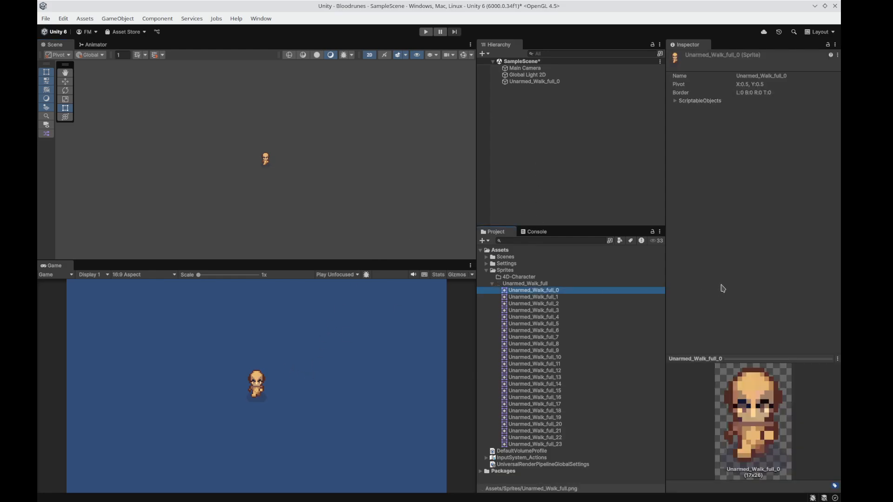
pyautogui.click(522, 83)
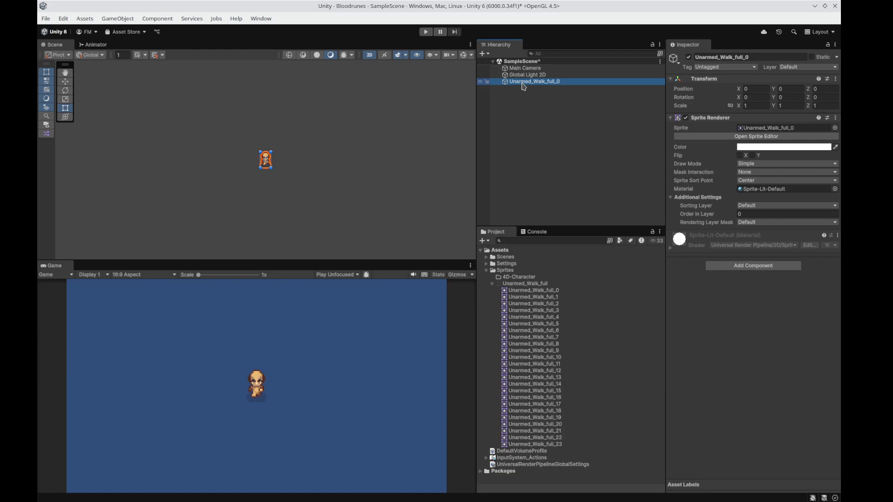
# - Save the Unarmed_Walk_full texture's import settings as a new preset named PixelImporter in the Assets Settings folder
pyautogui.click(522, 283)
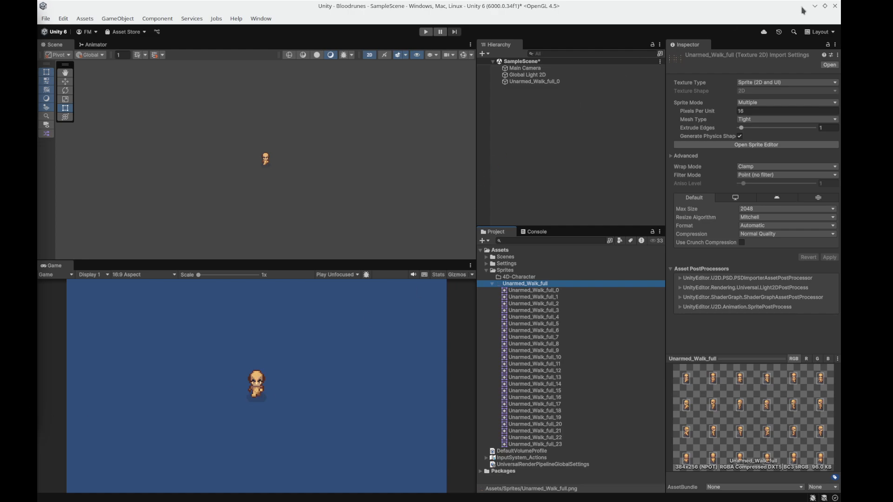
pyautogui.click(831, 55)
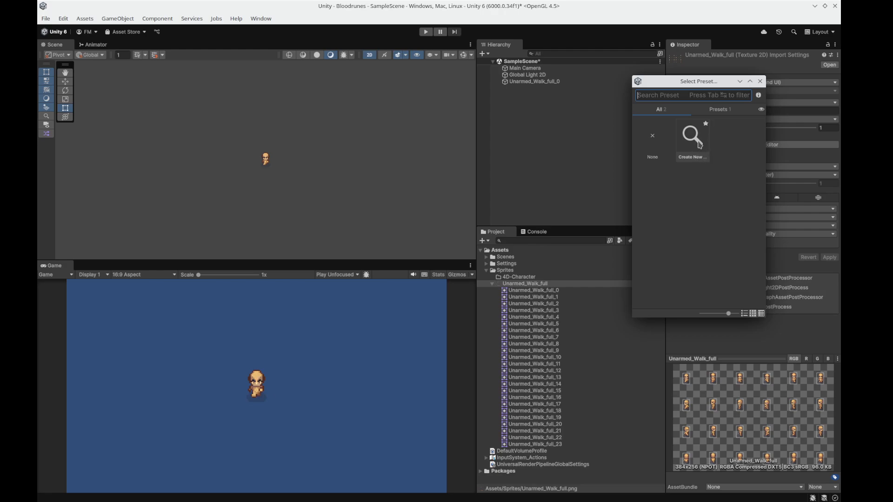
pyautogui.click(699, 145)
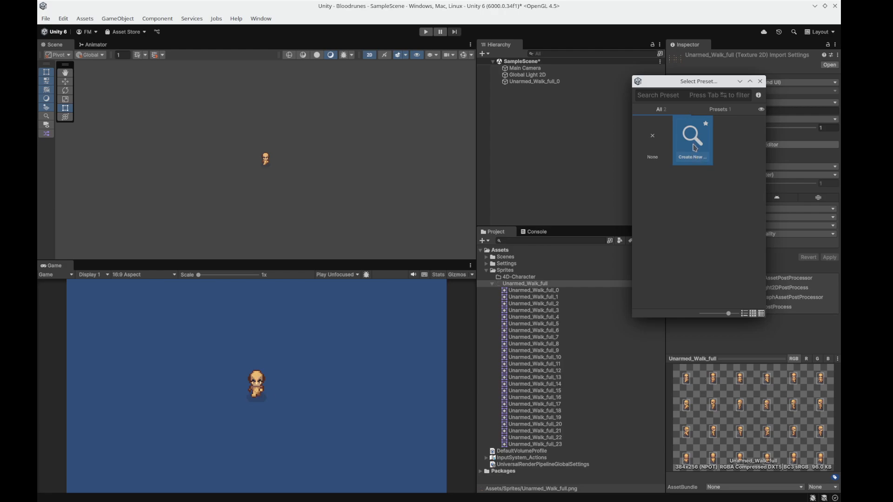
pyautogui.click(694, 147)
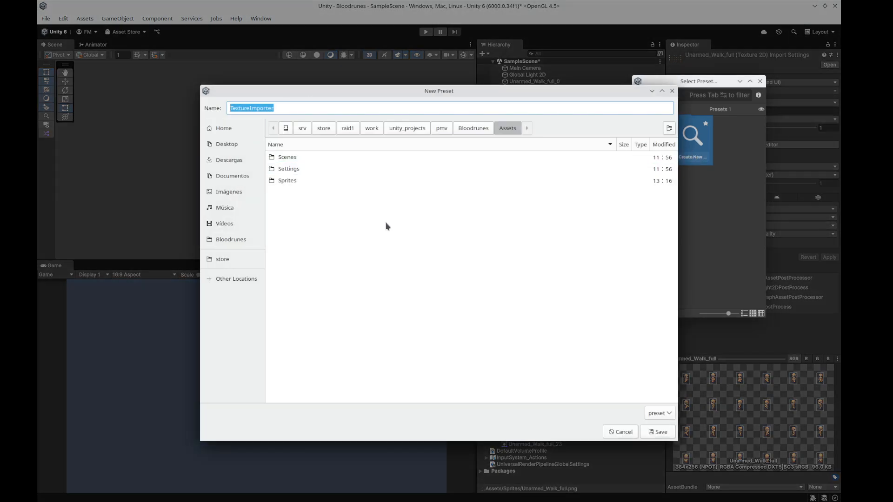
pyautogui.doubleClick(296, 173)
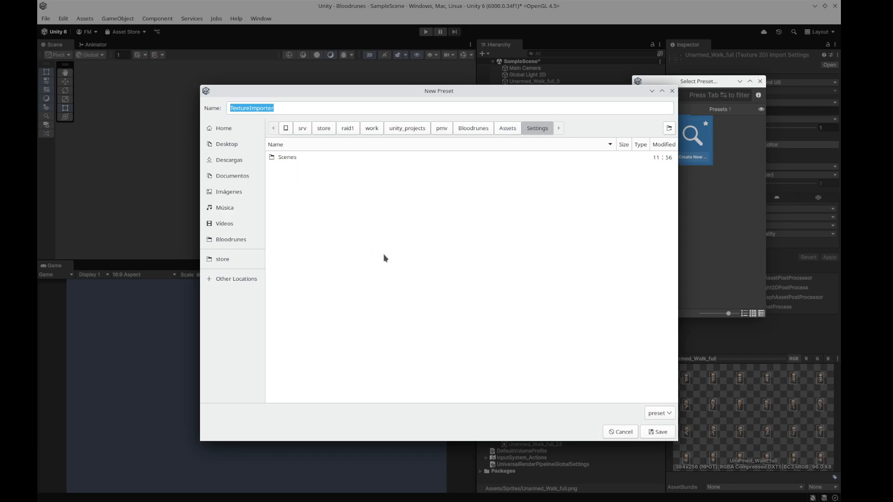
pyautogui.click(249, 108)
pyautogui.hotkey('shift', 'Home')
pyautogui.press('BackSpace')
pyautogui.write('Pixel')
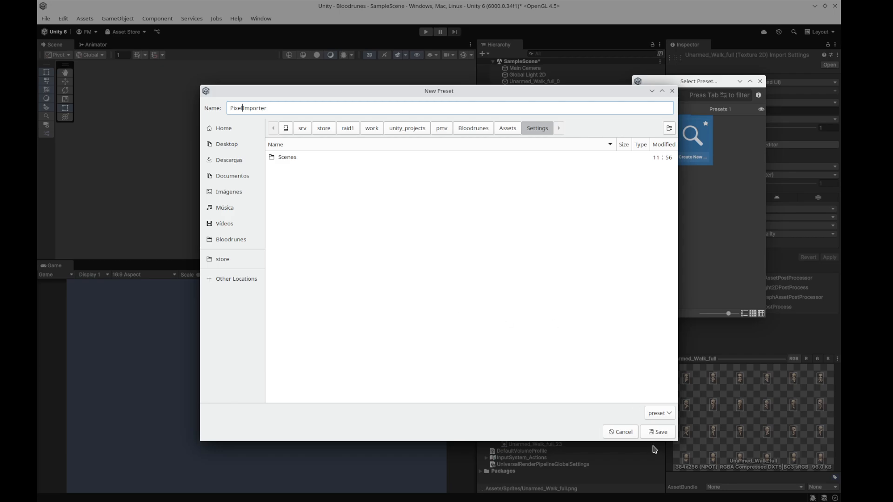
pyautogui.click(659, 432)
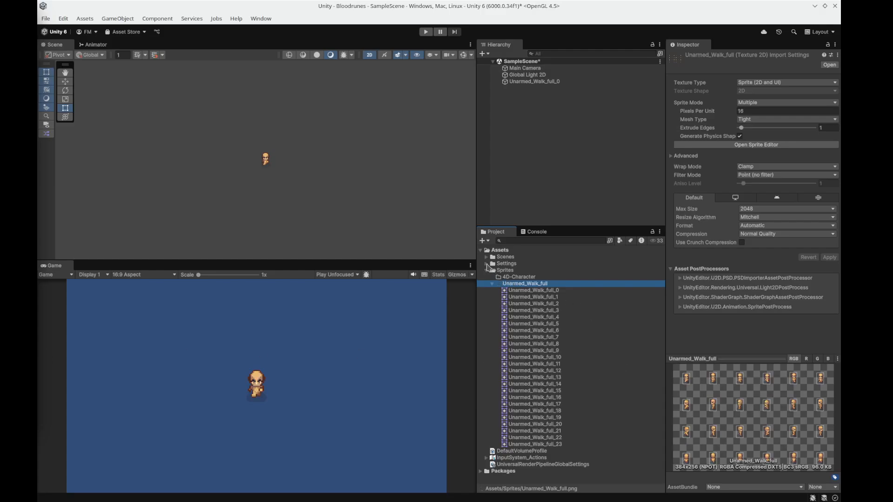
# - Make the PixelImporter preset in the Settings folder the default for the Texture Importer
pyautogui.click(487, 265)
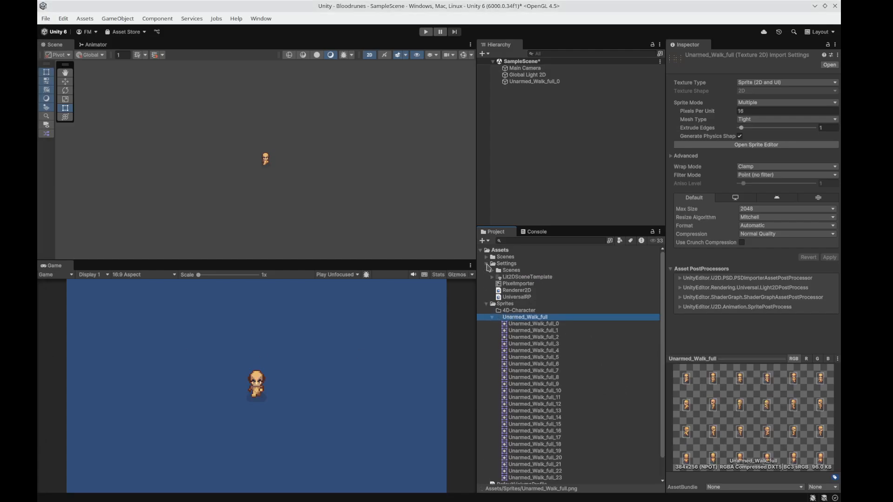
pyautogui.click(515, 284)
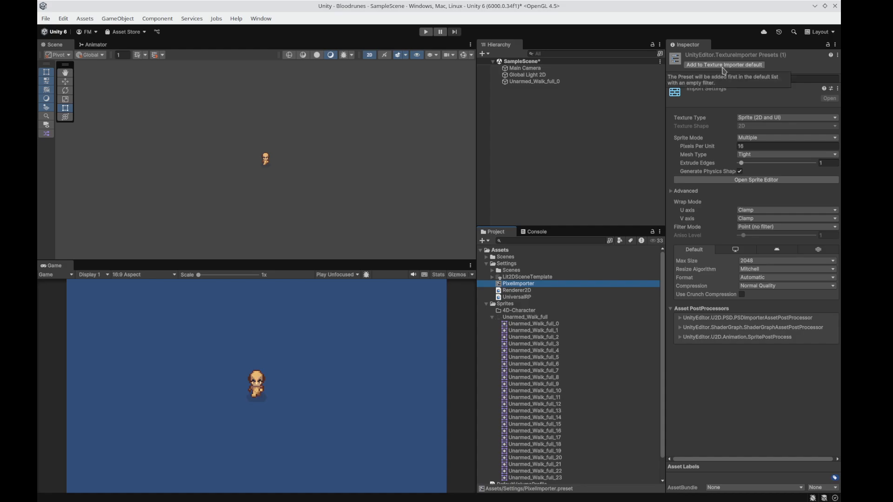
pyautogui.click(724, 66)
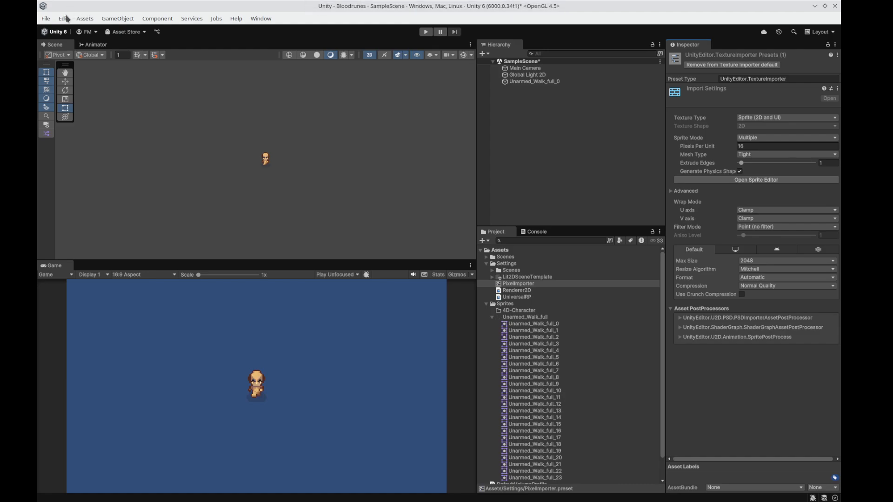
# - Check the TextureImporter default preset in the Preset Manager of the project settings
pyautogui.click(64, 19)
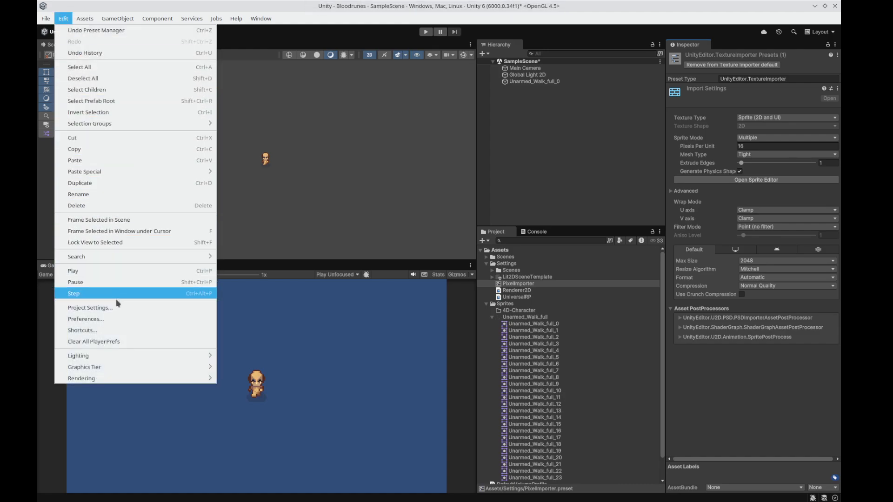
pyautogui.click(117, 312)
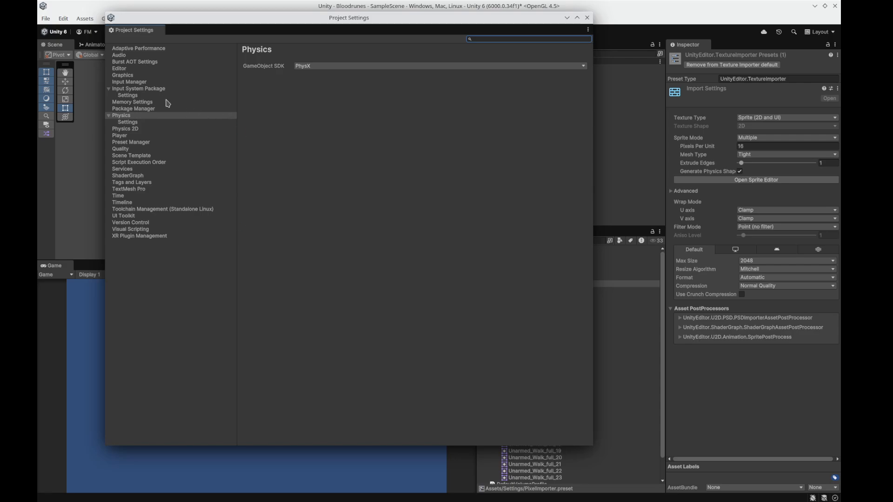
pyautogui.click(135, 142)
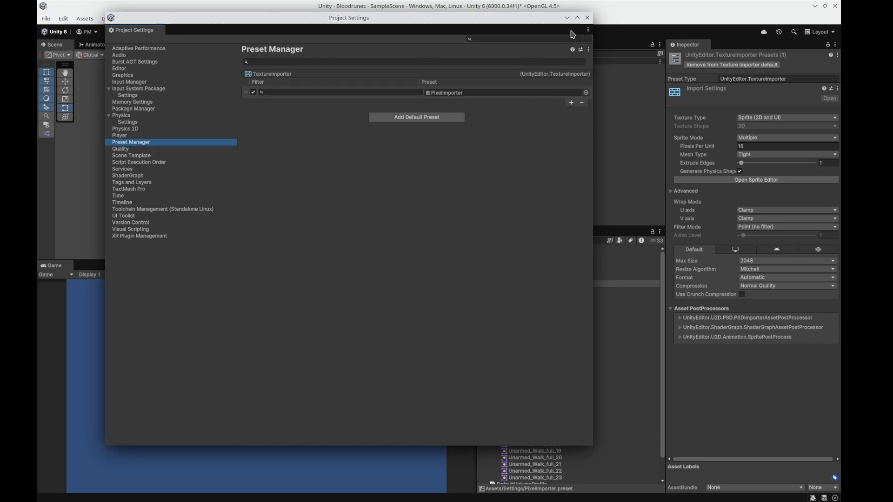
pyautogui.click(587, 18)
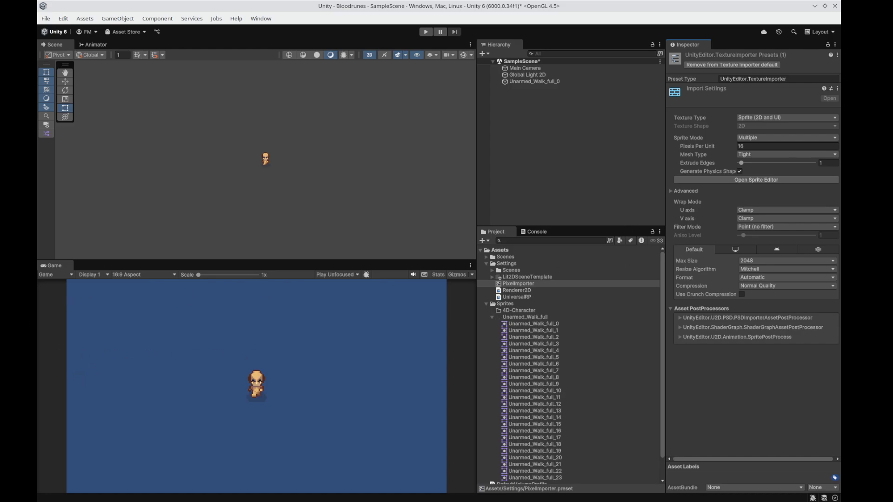
# - Switch to the Dolphin file manager and import Unarmed_Idle_full.png from Tiled_files into the Unity project's 4D-Character folder
pyautogui.hotkey('alt', 'Tab')
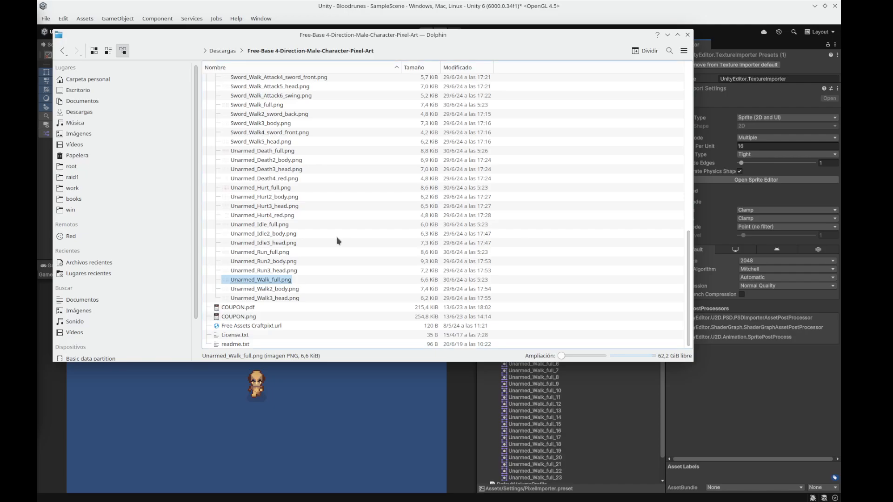
pyautogui.scroll(10, 338, 236)
pyautogui.scroll(2, 338, 236)
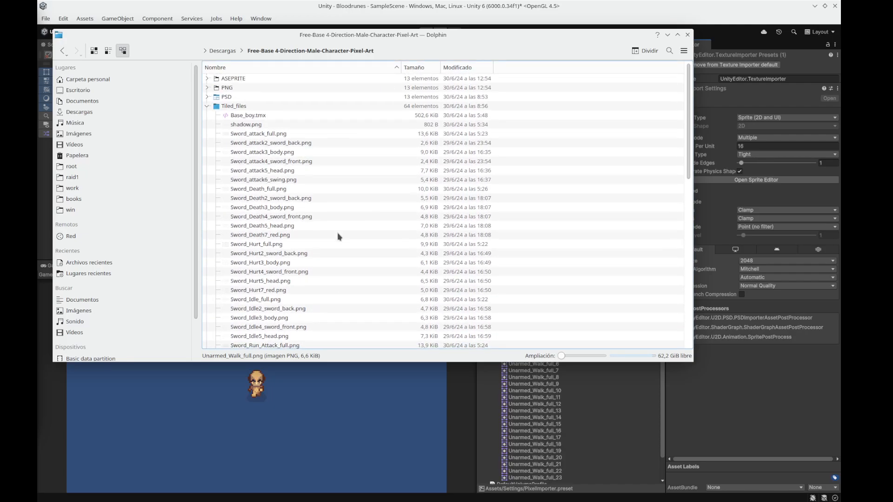
pyautogui.scroll(-10, 338, 237)
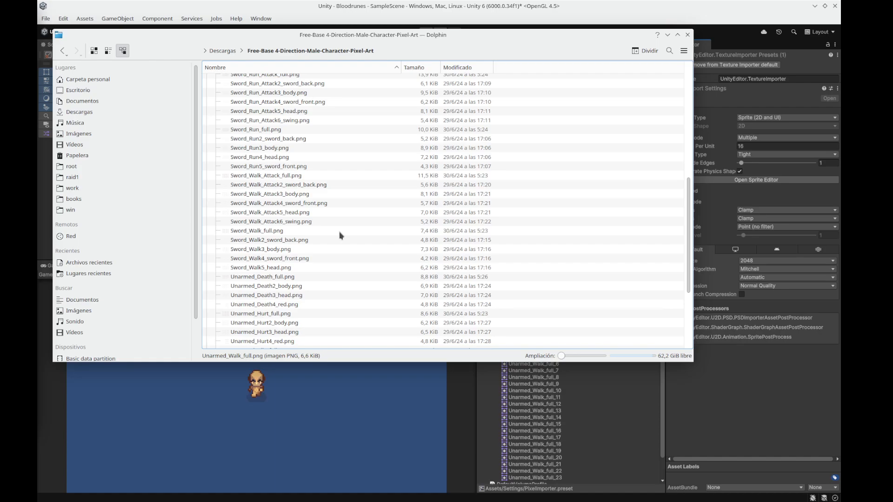
pyautogui.scroll(-2, 272, 292)
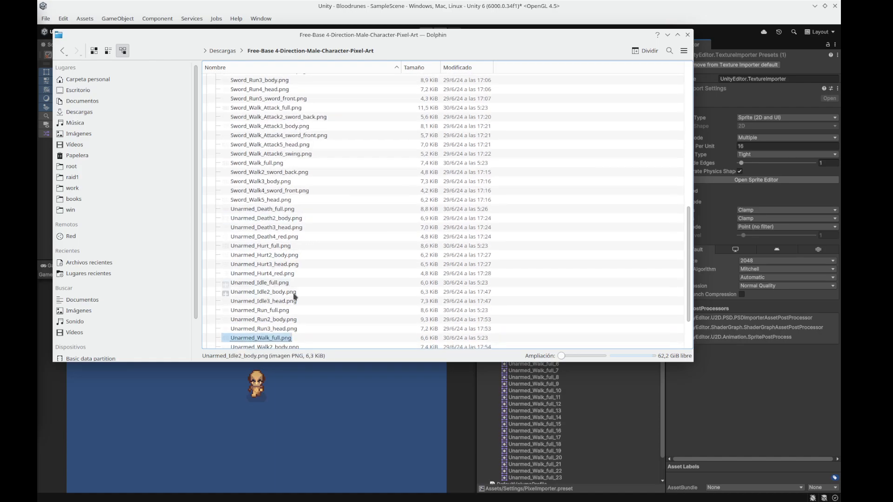
pyautogui.click(255, 284)
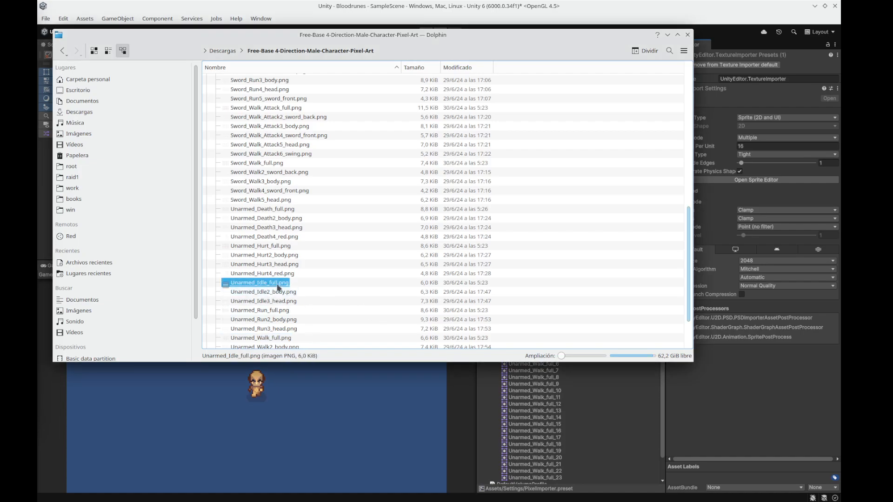
pyautogui.moveTo(381, 45); pyautogui.dragTo(522, 315)
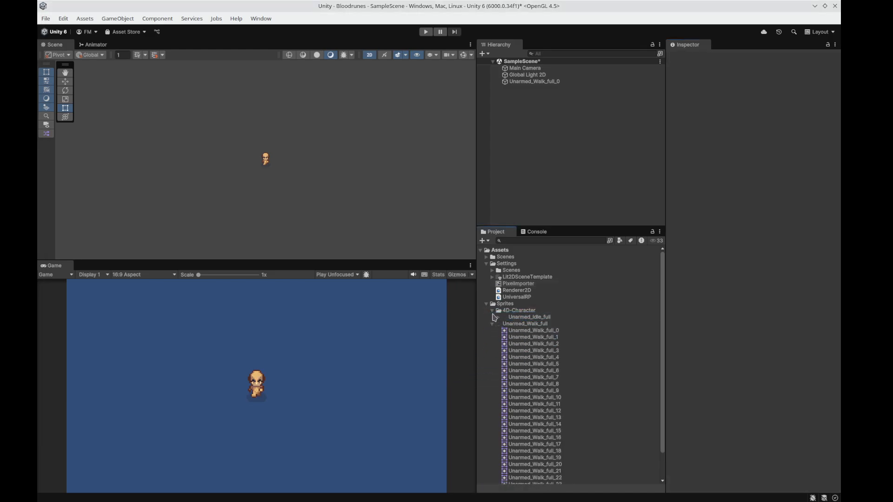
# - Inspect the import settings and sliced sprites of the Unarmed_Idle_full texture in the 4D-Character folder
pyautogui.click(530, 324)
pyautogui.click(530, 317)
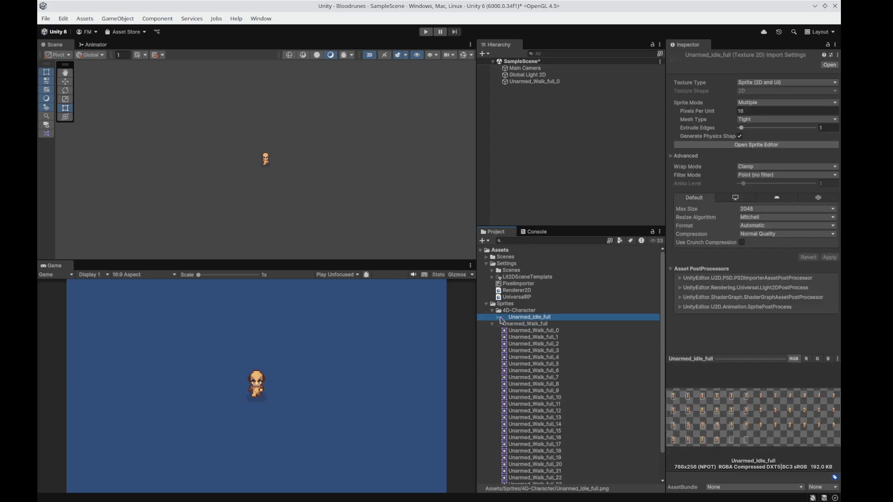
pyautogui.click(497, 318)
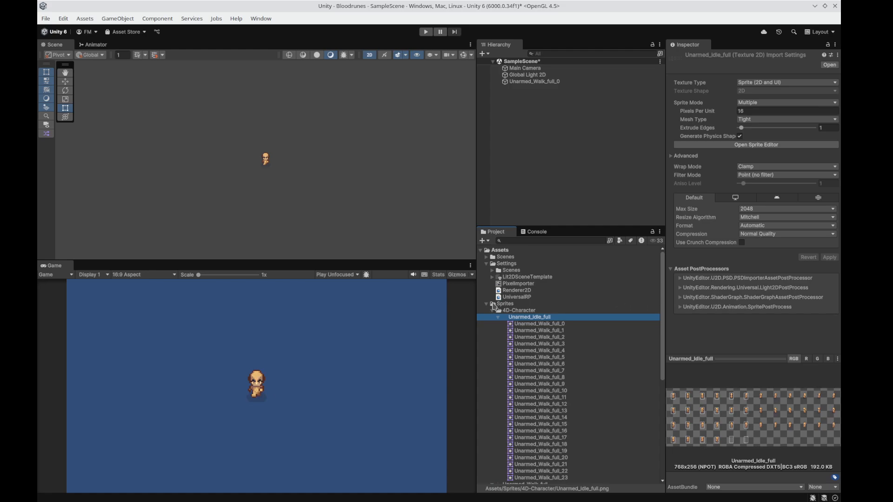
pyautogui.click(492, 310)
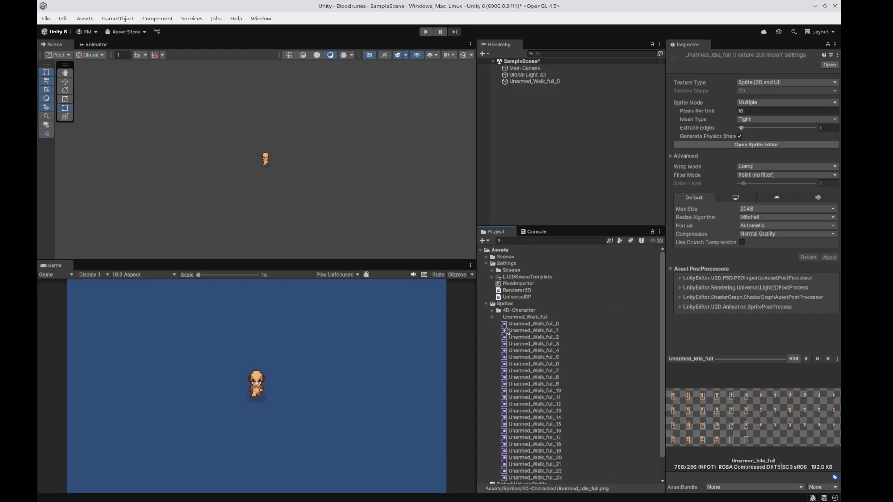
# - Open the Unarmed_Walk_full texture in the Sprite Editor and set its slicing type to Grid By Cell Size
pyautogui.click(515, 317)
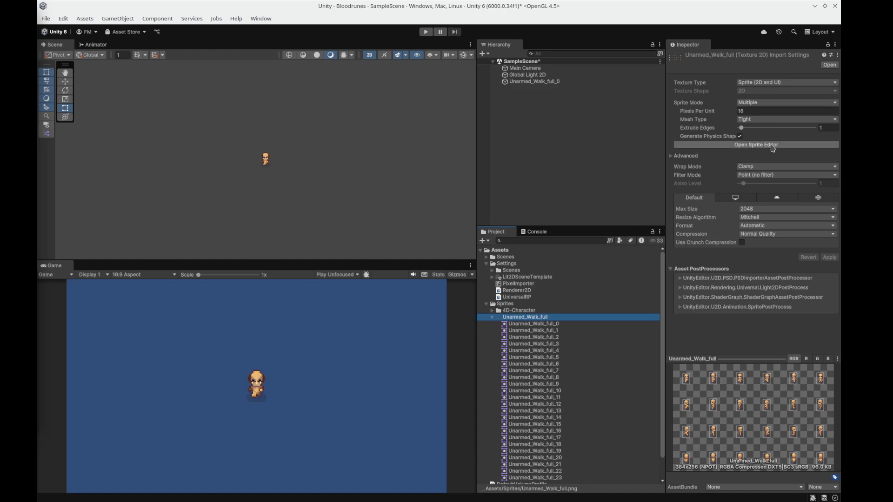
pyautogui.click(772, 145)
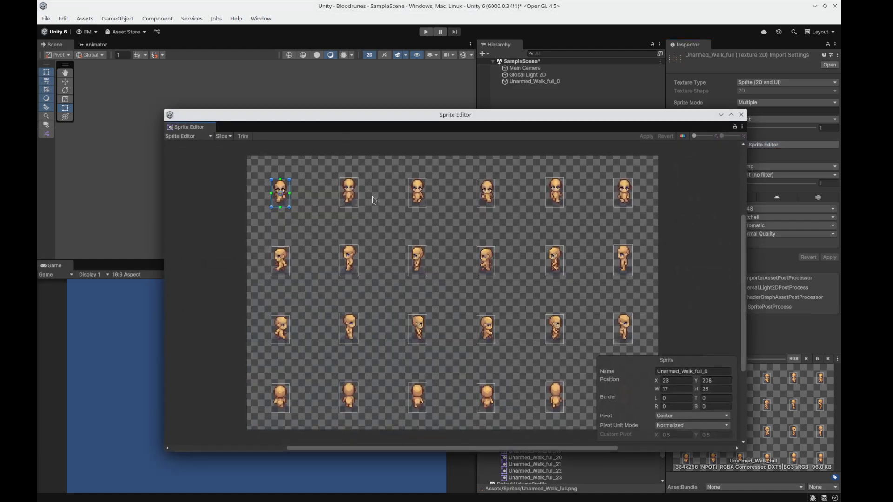
pyautogui.moveTo(440, 126); pyautogui.dragTo(402, 89)
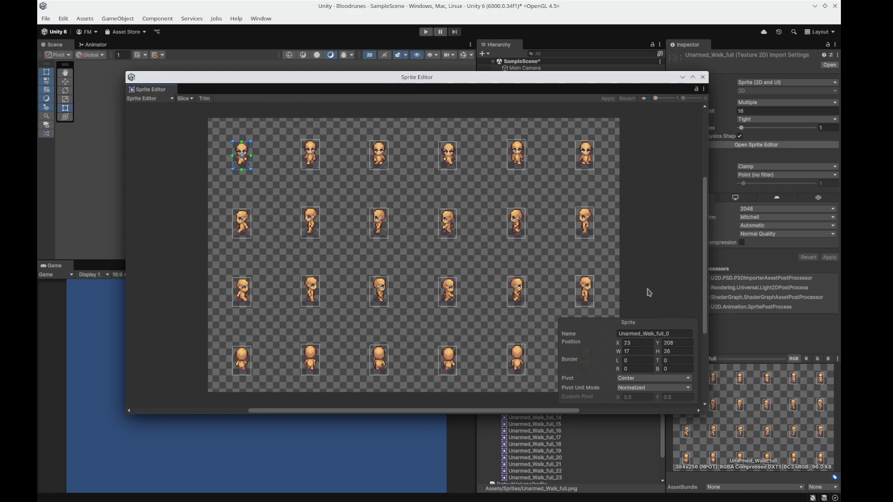
pyautogui.click(185, 98)
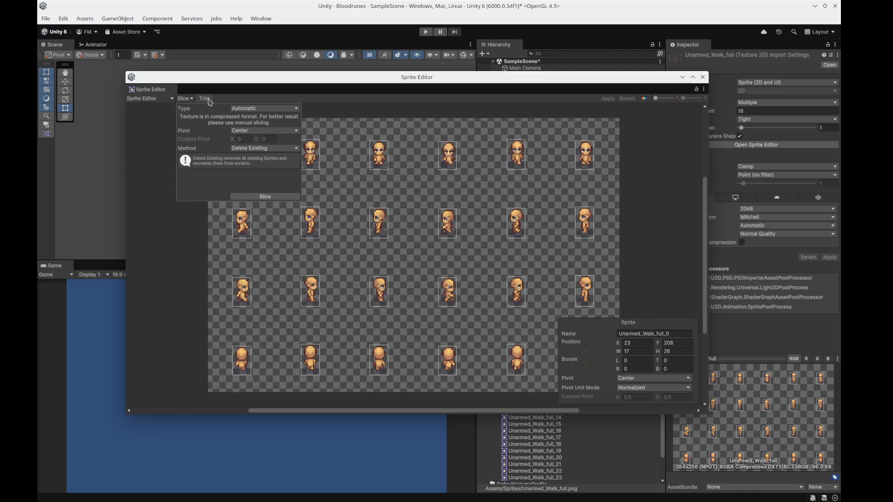
pyautogui.click(259, 109)
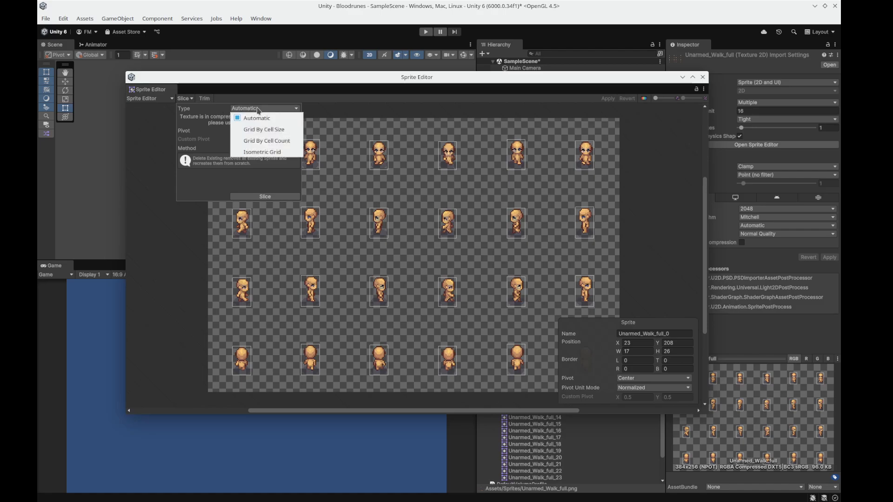
pyautogui.click(291, 130)
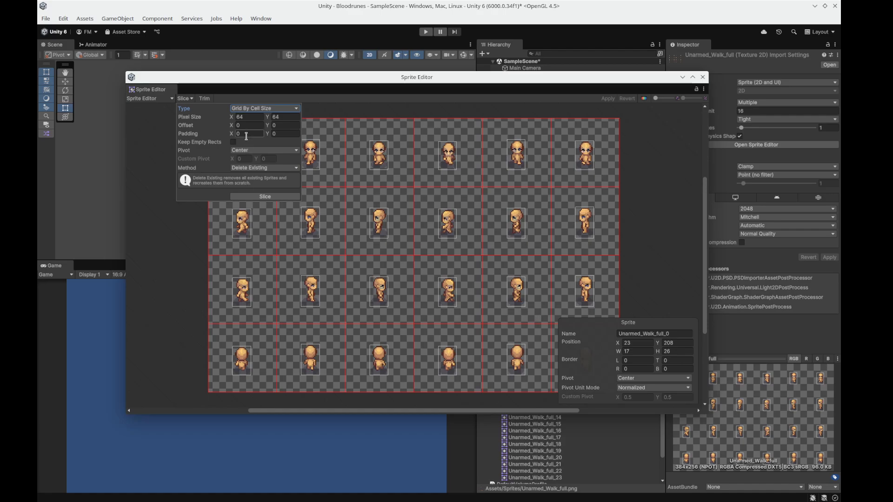
# - Set the slicing grid's pixel size to 32 by 32 and its offset to 16 by 16
pyautogui.click(248, 116)
pyautogui.write('32')
pyautogui.press('Tab')
pyautogui.write('32')
pyautogui.press('Tab')
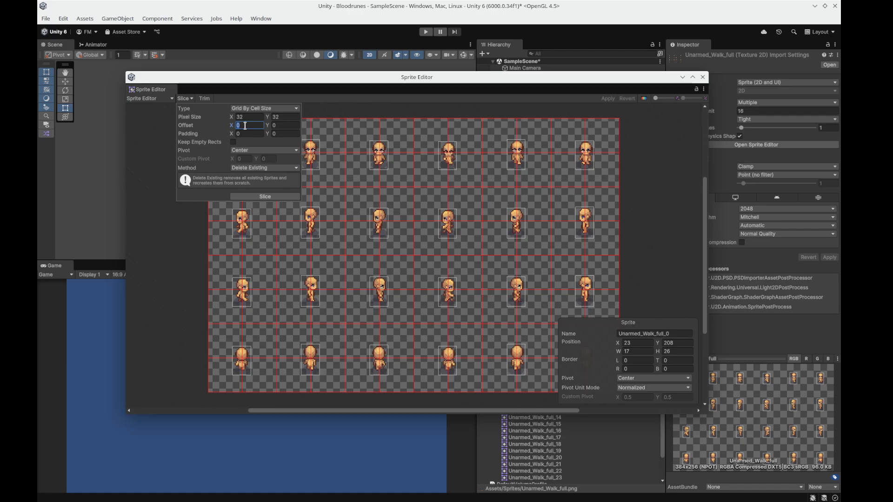
pyautogui.write('32')
pyautogui.press('Tab')
pyautogui.click(245, 126)
pyautogui.write('16')
pyautogui.press('Tab')
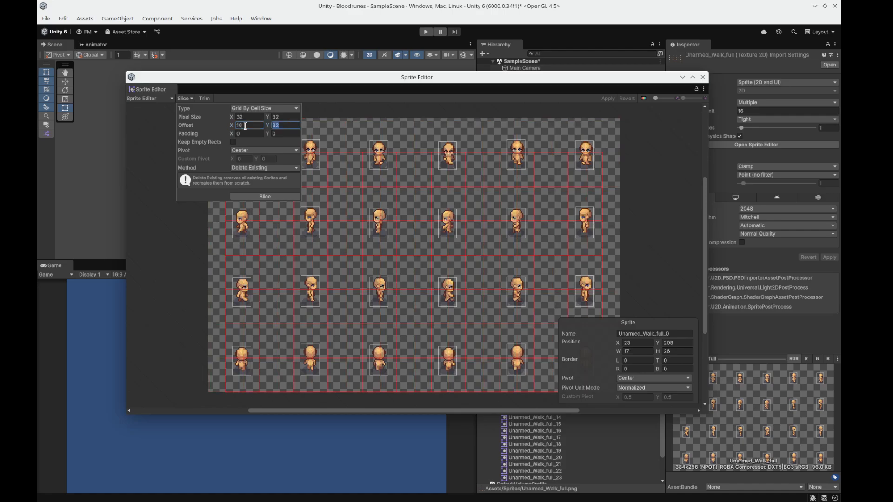
pyautogui.write('16')
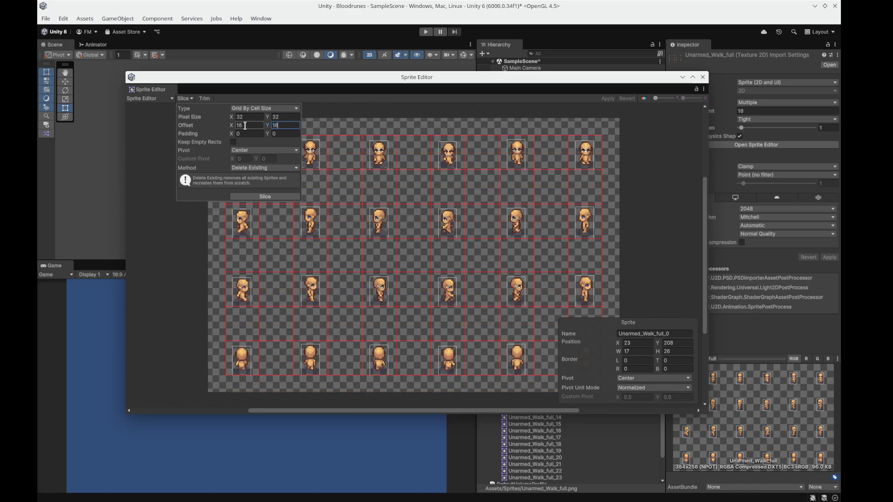
# - Set the grid padding to 32 by 32 and slice the Unarmed_Walk_full sprite sheet
pyautogui.press('Tab')
pyautogui.write('32')
pyautogui.press('Tab')
pyautogui.write('32')
pyautogui.click(273, 198)
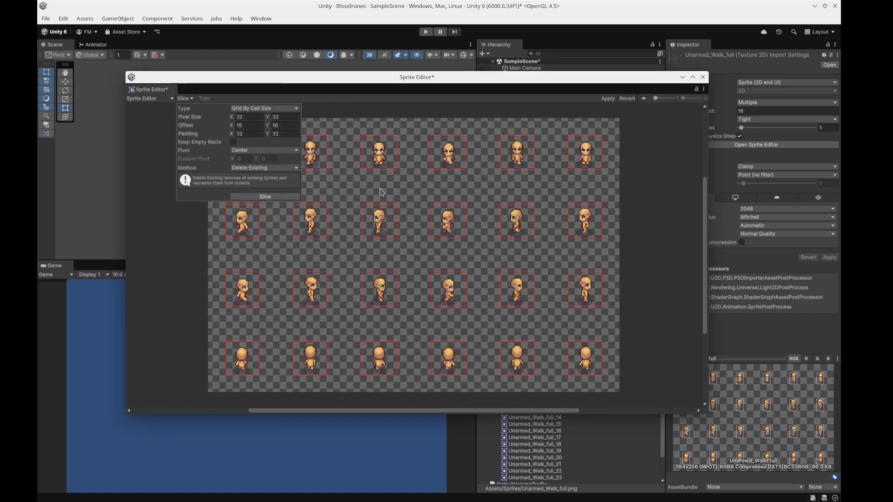
pyautogui.click(191, 100)
pyautogui.click(190, 99)
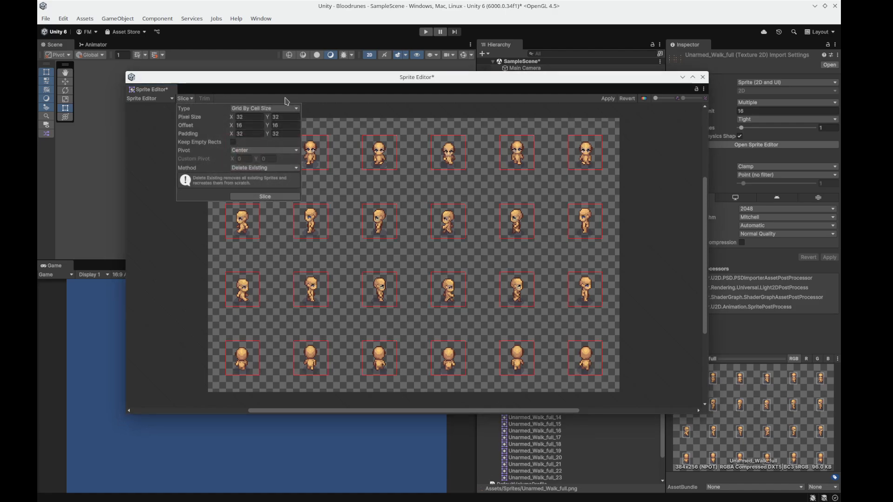
pyautogui.click(644, 315)
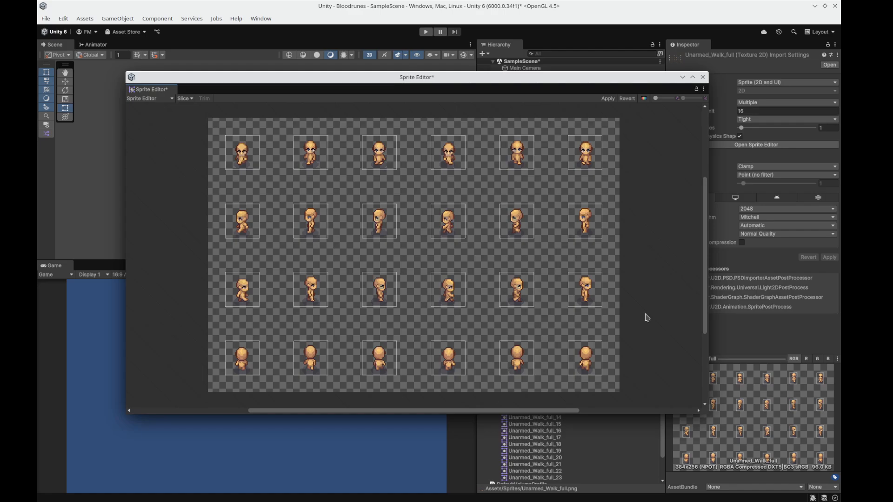
# - Check the sliced cells of the Unarmed_Walk_full sheet, apply the slicing and close the Sprite Editor
pyautogui.scroll(6, 523, 319)
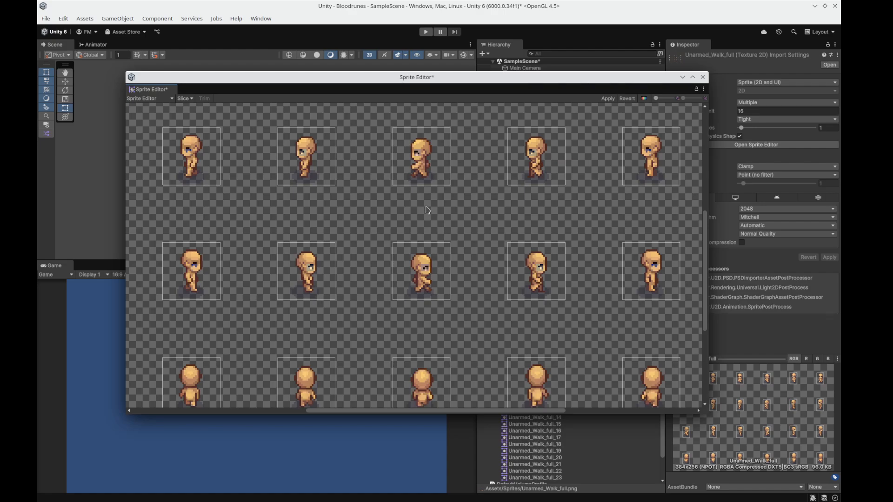
pyautogui.moveTo(359, 200); pyautogui.dragTo(465, 353, button='middle')
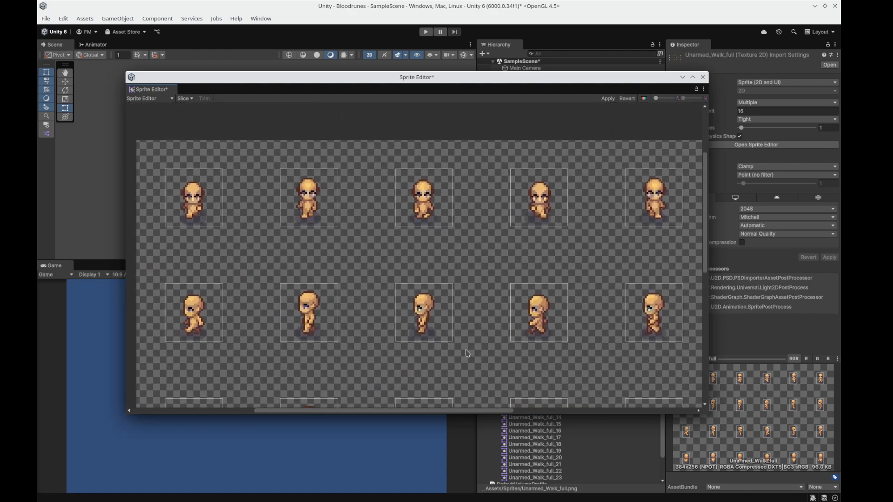
pyautogui.moveTo(265, 251); pyautogui.dragTo(123, 194, button='middle')
pyautogui.scroll(-2, 386, 279)
pyautogui.moveTo(371, 308); pyautogui.dragTo(468, 285, button='middle')
pyautogui.scroll(-1, 468, 285)
pyautogui.scroll(1, 468, 285)
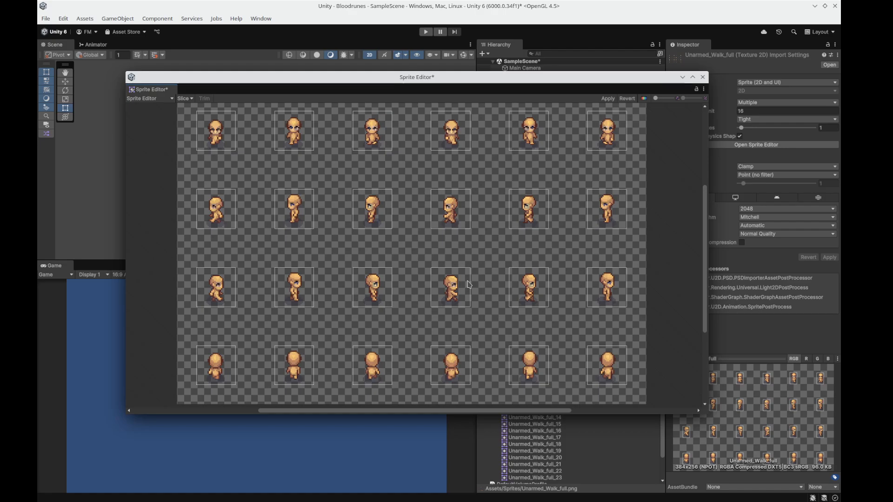
pyautogui.click(608, 98)
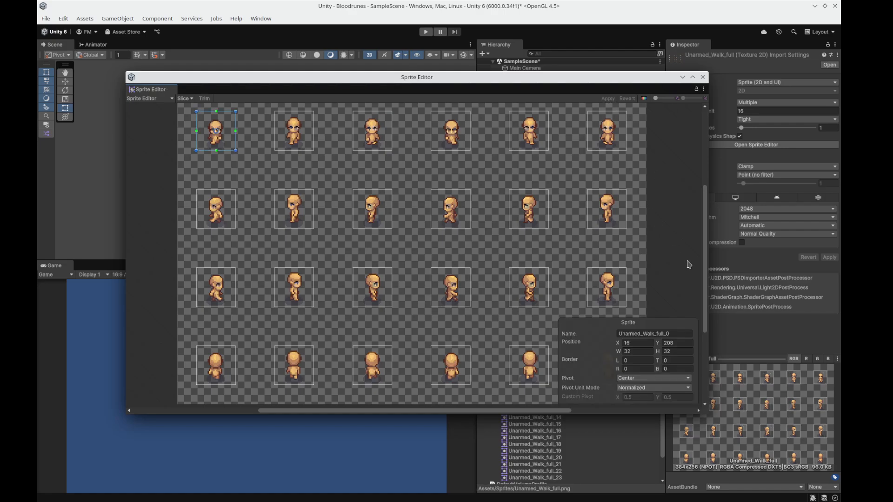
pyautogui.click(703, 78)
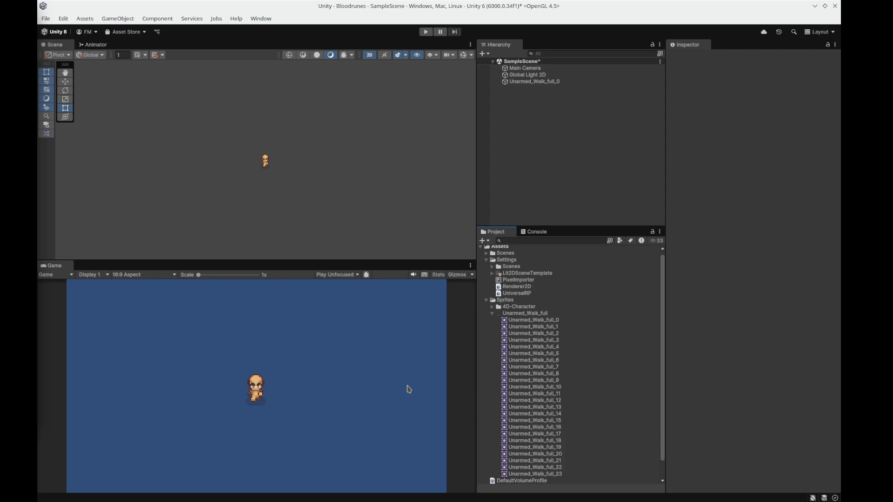
# - Rename the Unarmed_Walk_full_0 object in the scene as Bob
pyautogui.click(530, 81)
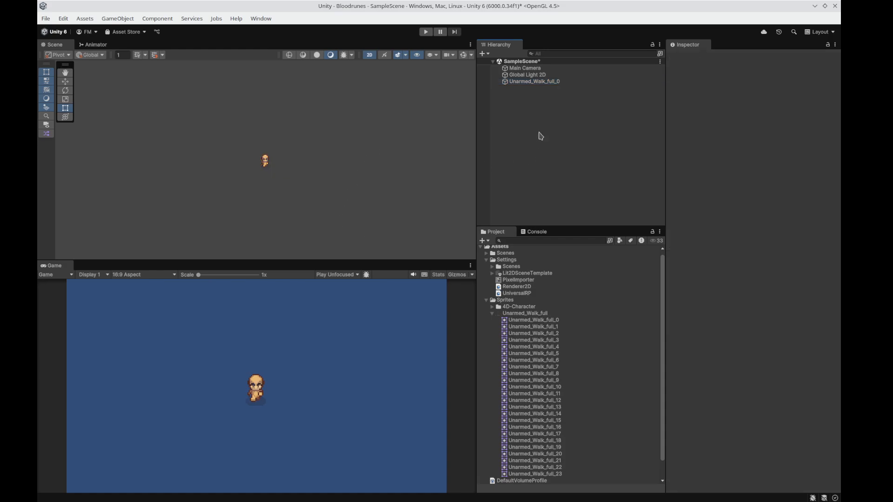
pyautogui.click(536, 146)
pyautogui.click(534, 82)
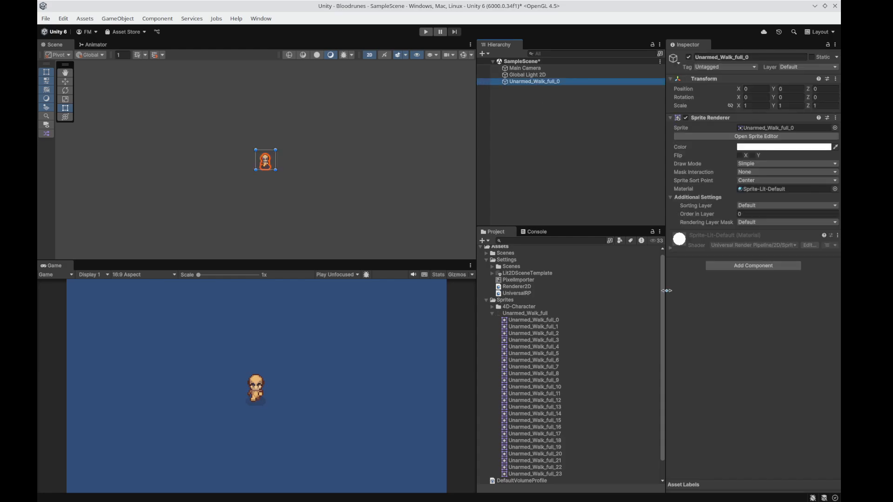
pyautogui.press('F2')
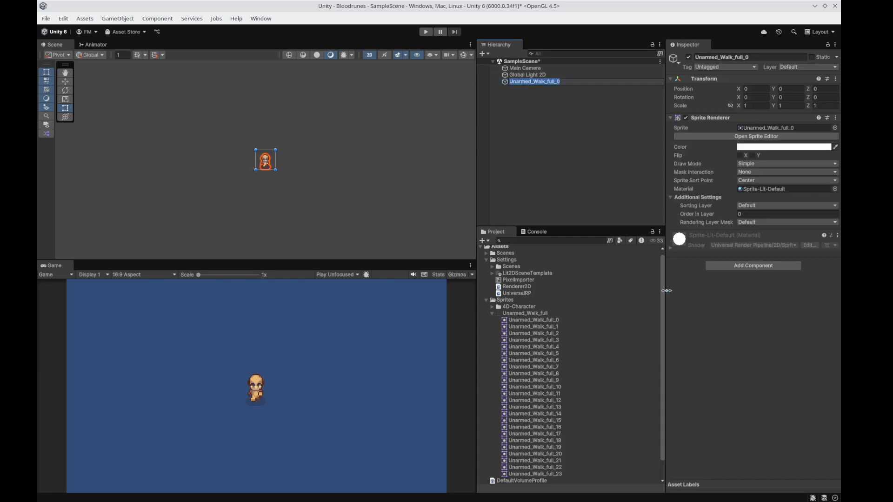
pyautogui.write('Bob')
pyautogui.press('Return')
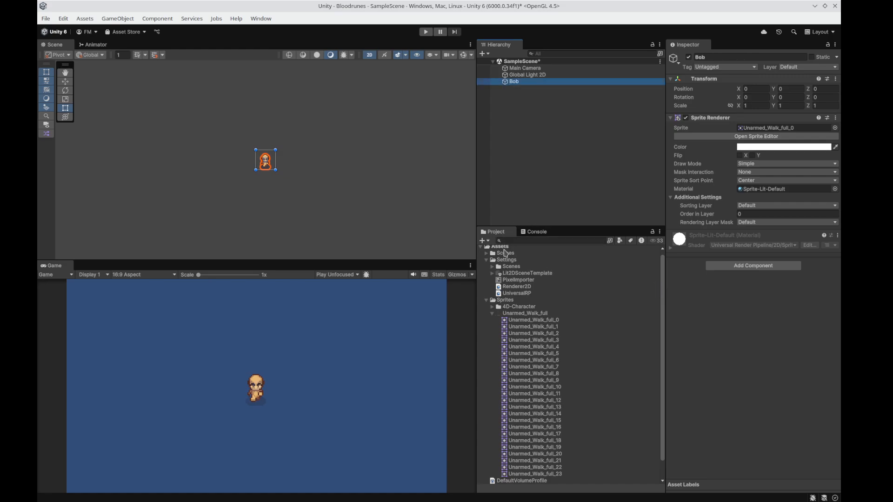
# - Create a folder named Animations in the project's Assets folder
pyautogui.rightClick(506, 249)
pyautogui.moveTo(584, 235)
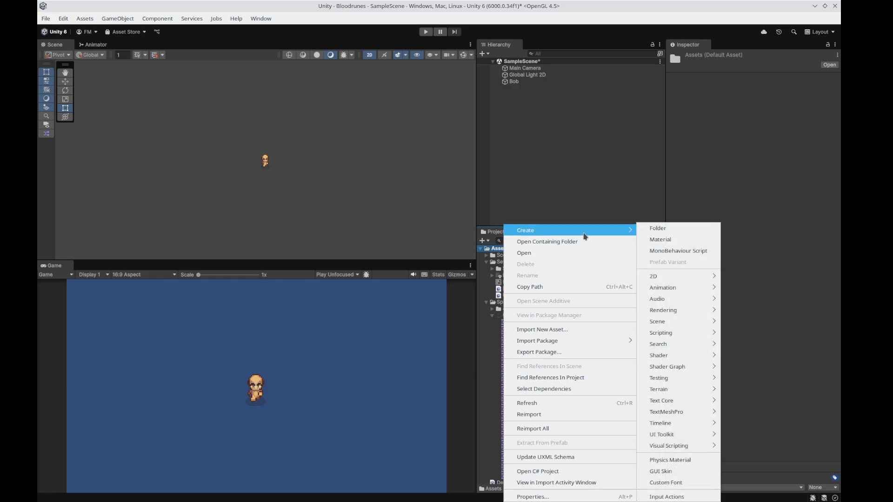
pyautogui.click(648, 228)
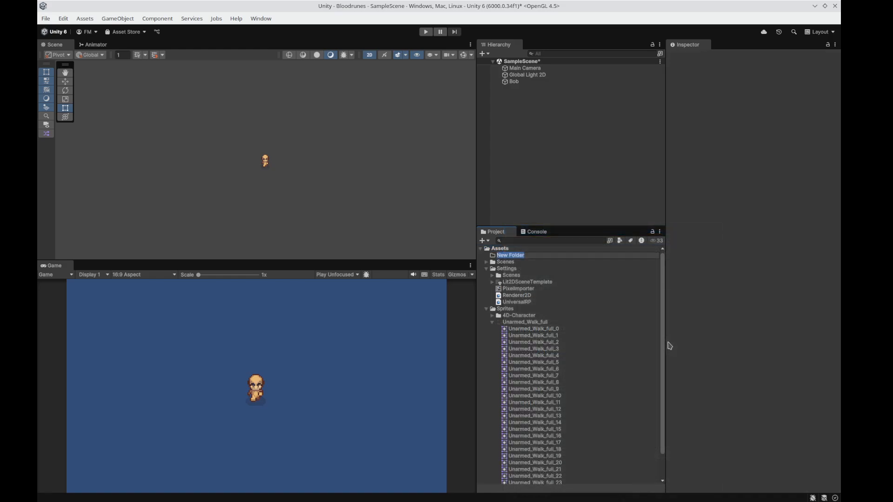
pyautogui.write('Animations')
pyautogui.press('Return')
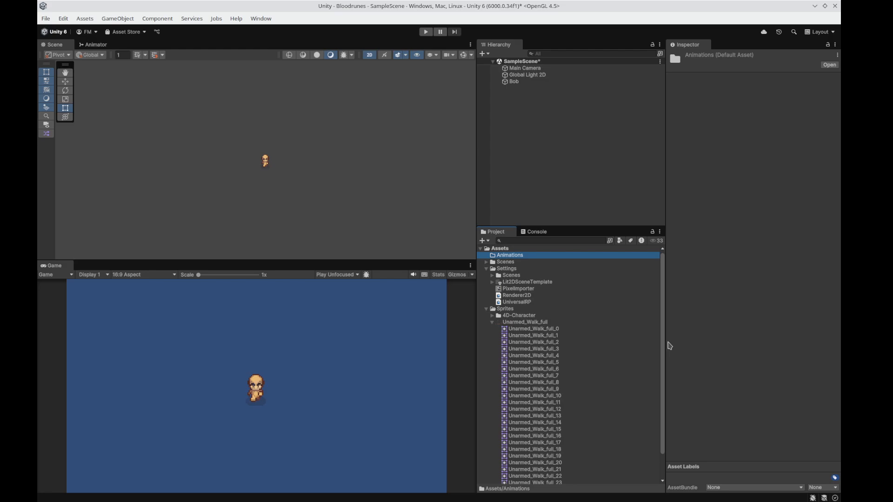
# - Create a subfolder named Bob inside the Animations folder
pyautogui.rightClick(533, 256)
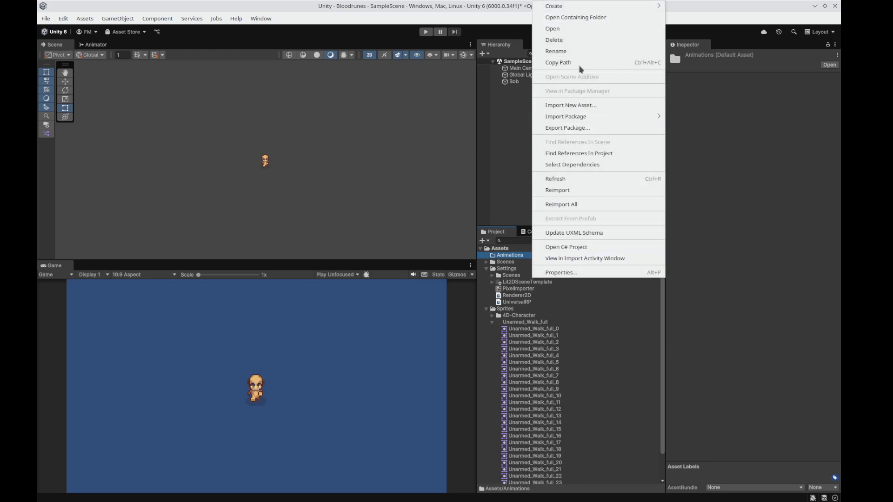
pyautogui.moveTo(634, 6)
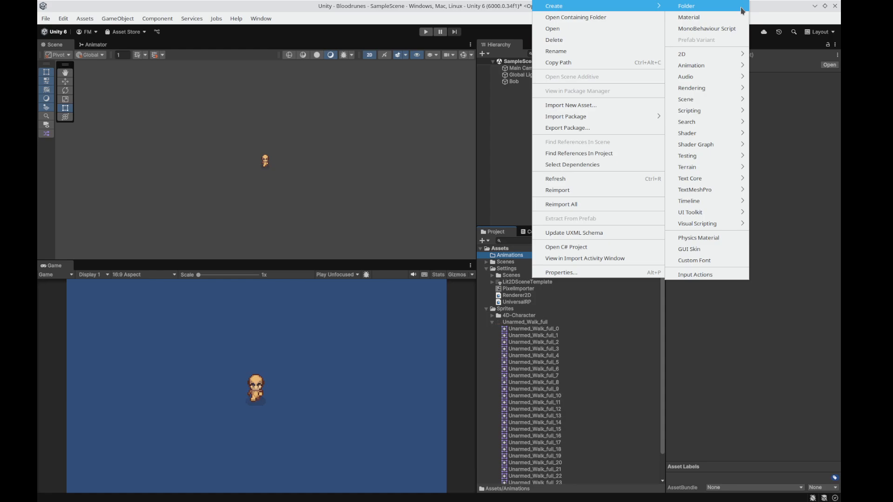
pyautogui.click(741, 9)
pyautogui.write('Bob')
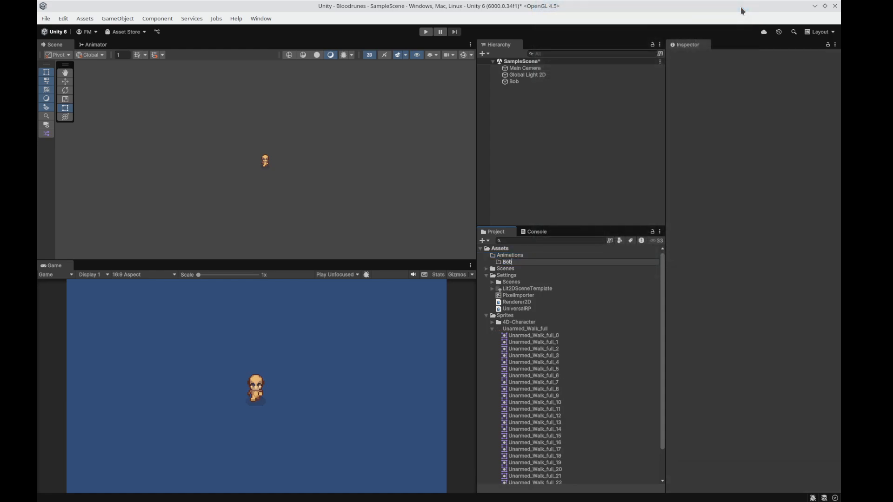
pyautogui.press('Return')
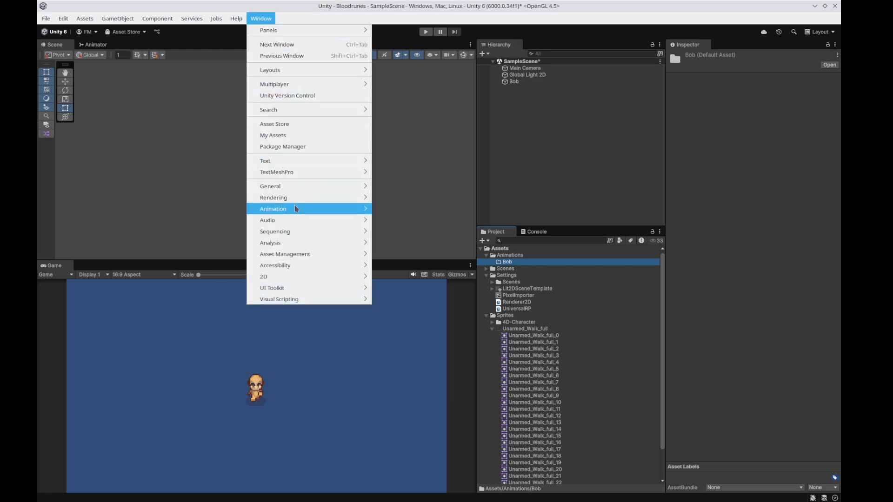
# - Open the Animation window and select the Bob object as the one to animate
pyautogui.moveTo(300, 209)
pyautogui.click(432, 213)
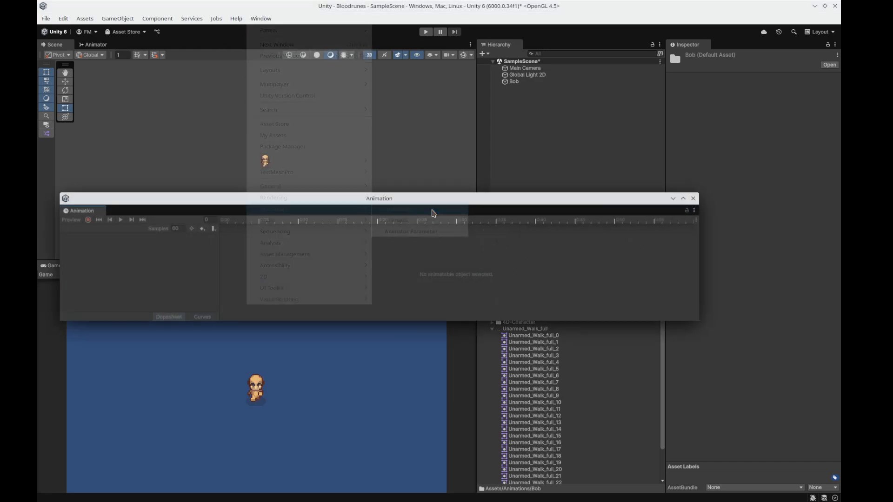
pyautogui.moveTo(446, 198); pyautogui.dragTo(473, 251)
pyautogui.click(514, 81)
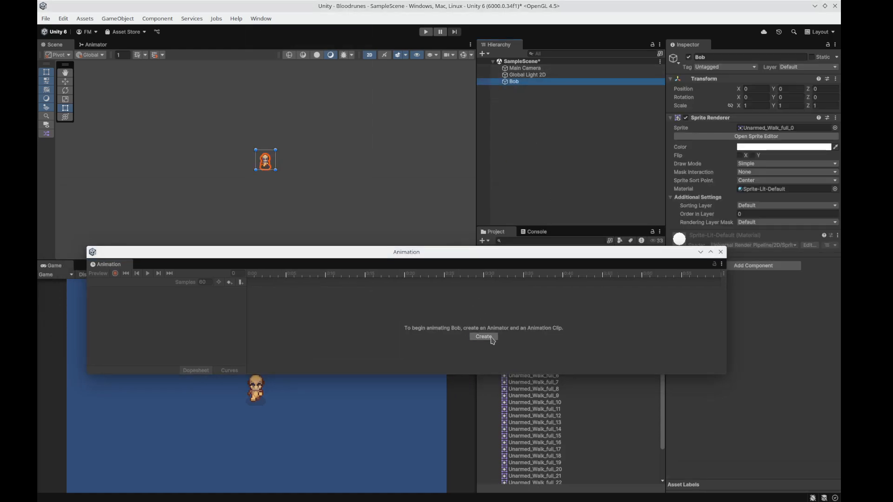
# - Create an animation clip named WalkRight for Bob and save it in Assets/Animations/Bob
pyautogui.click(484, 336)
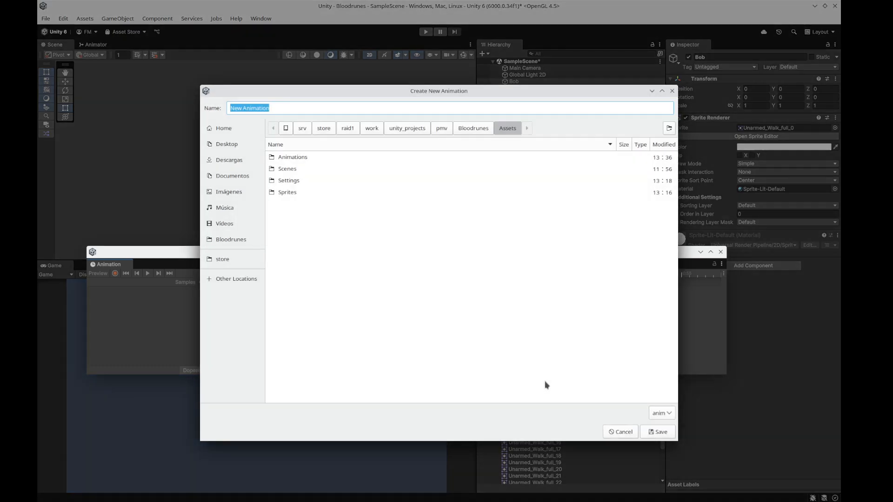
pyautogui.doubleClick(287, 157)
pyautogui.doubleClick(291, 157)
pyautogui.click(289, 108)
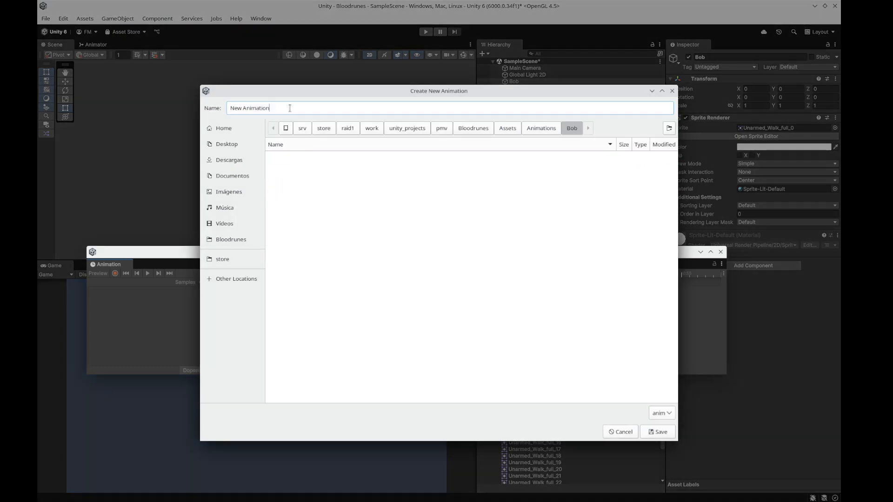
pyautogui.hotkey('ctrl', 'a')
pyautogui.write('Wal')
pyautogui.press('Return')
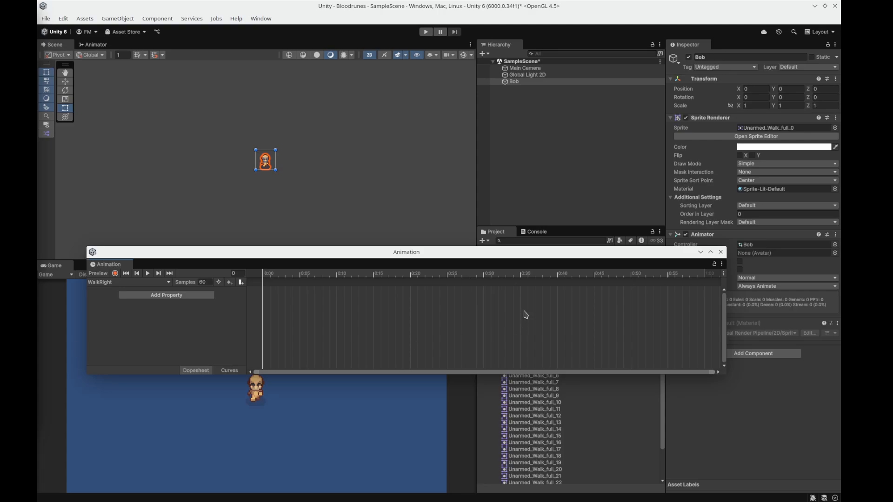
# - Step through the Unarmed_Walk_full sprite previews to examine which frames show the character walking right
pyautogui.moveTo(485, 252); pyautogui.dragTo(480, 130)
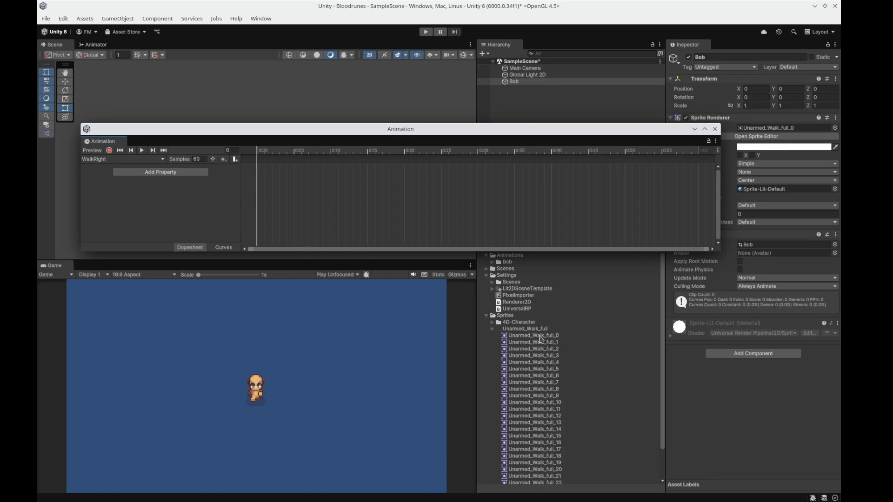
pyautogui.click(551, 336)
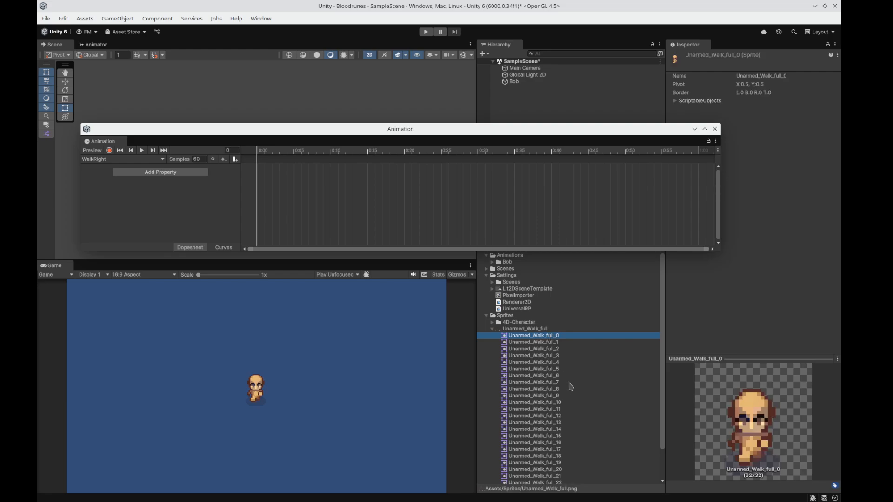
pyautogui.press('Down')
pyautogui.press('Down')
pyautogui.press('Down')
pyautogui.press('Down')
pyautogui.press('Down')
pyautogui.press('Down')
pyautogui.press('Down')
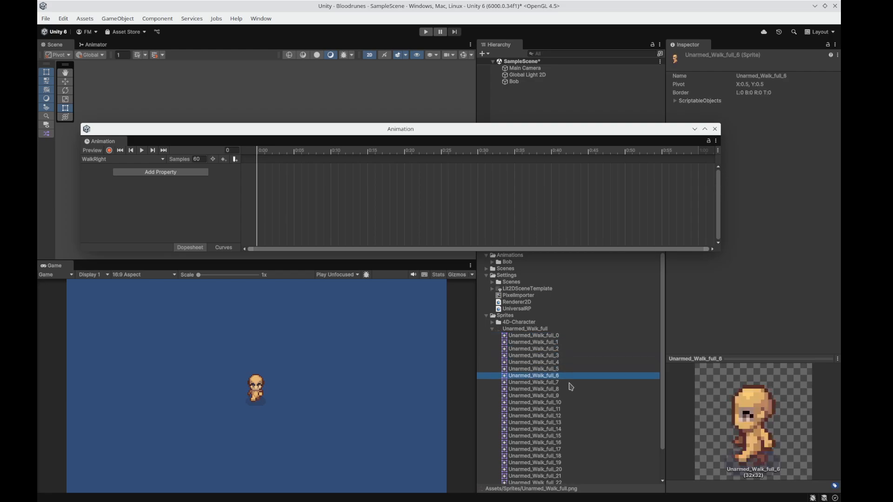
pyautogui.press('Down')
pyautogui.press('Down')
pyautogui.press('Down')
pyautogui.press('Down')
pyautogui.press('Down')
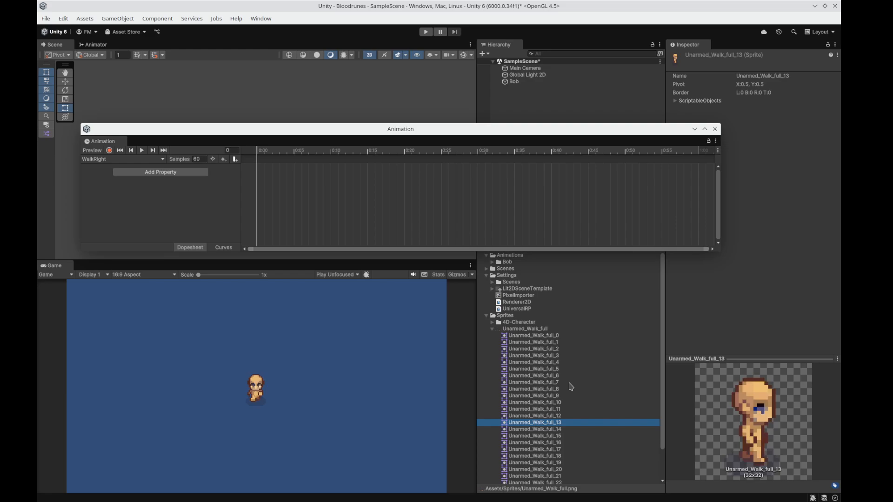
pyautogui.press('Up')
pyautogui.press('Down')
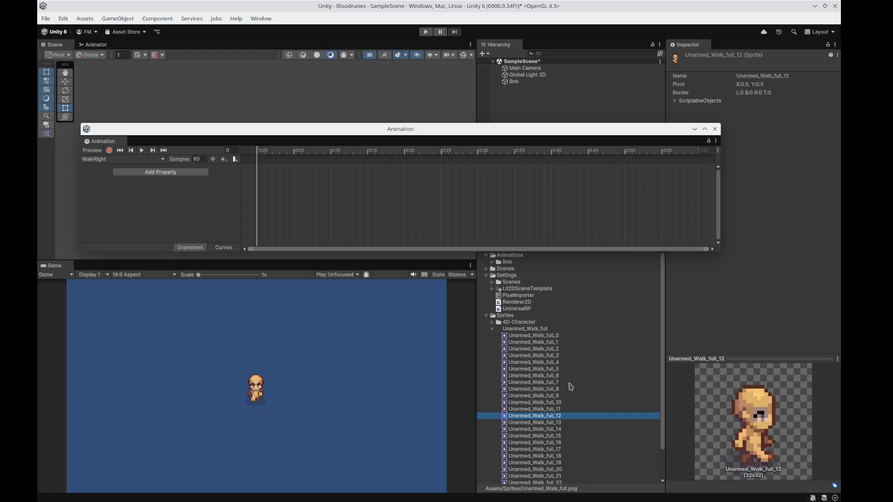
pyautogui.press('Down')
pyautogui.press('Down')
pyautogui.press('Down')
pyautogui.press('Down')
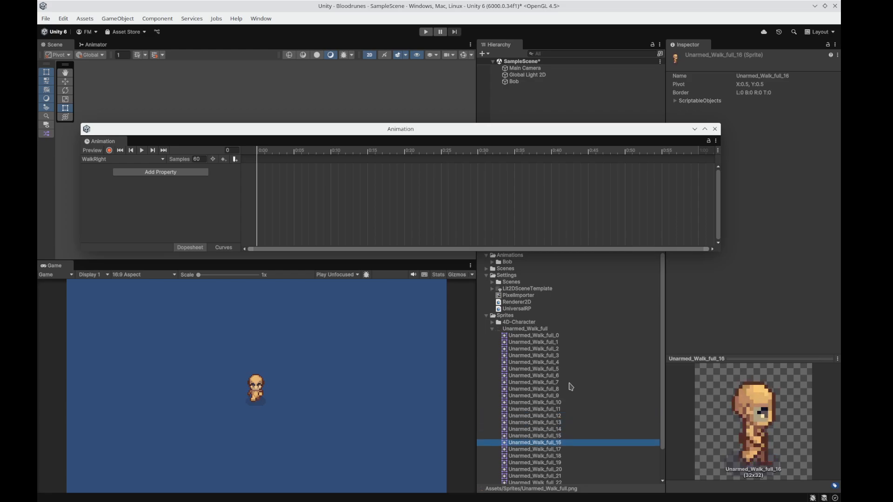
pyautogui.press('Down')
pyautogui.press('Down')
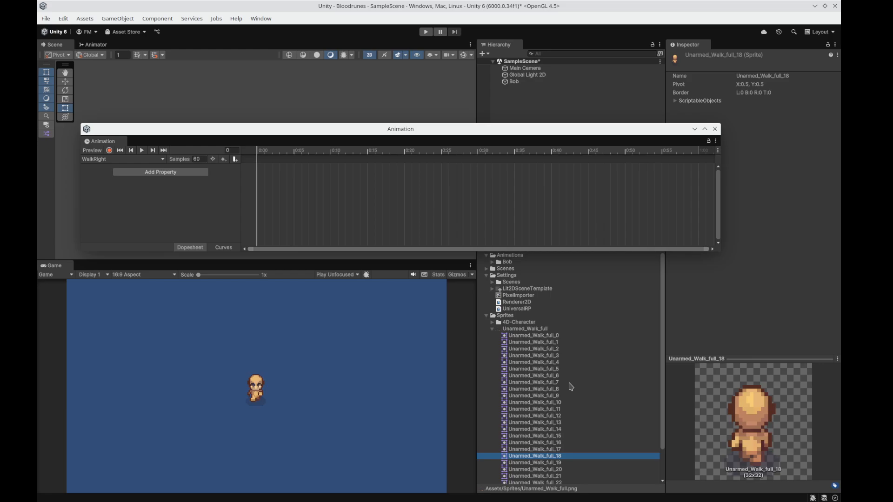
pyautogui.press('Up')
pyautogui.press('Up')
pyautogui.press('Up')
pyautogui.press('Up')
pyautogui.press('Up')
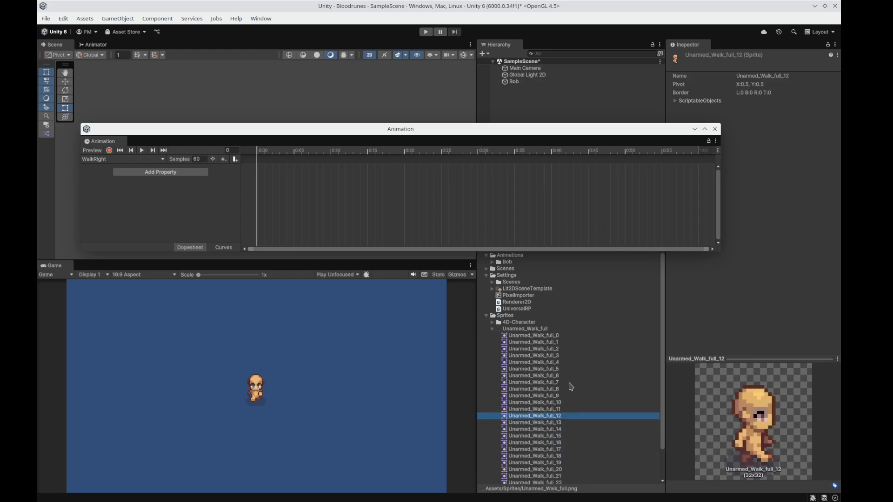
pyautogui.press('Down')
pyautogui.press('Down')
pyautogui.press('Down')
pyautogui.press('Down')
# - Add the sprites Unarmed_Walk_full_12 through Unarmed_Walk_full_17 to the WalkRight clip's timeline as keyframes
pyautogui.press('Up')
pyautogui.press('Up')
pyautogui.press('Up')
pyautogui.press('Up')
pyautogui.press('Up')
pyautogui.keyDown('shift'); pyautogui.click(554, 449); pyautogui.keyUp('shift')
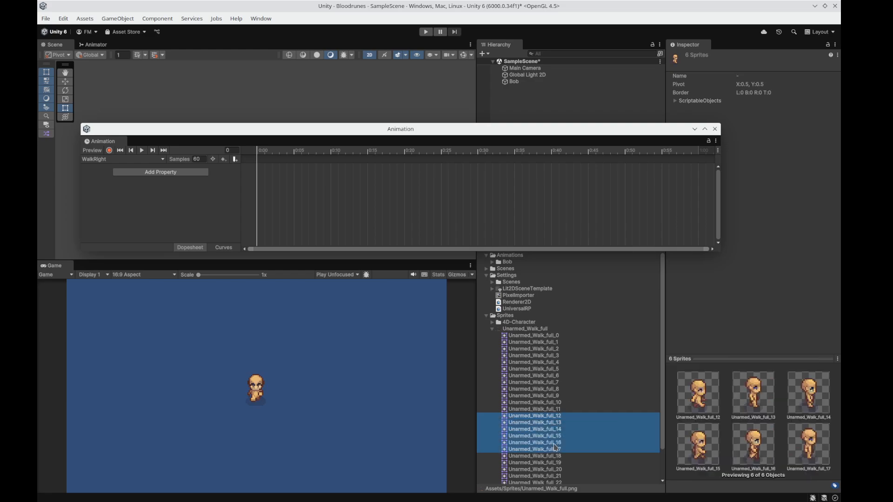
pyautogui.moveTo(554, 421); pyautogui.dragTo(299, 179)
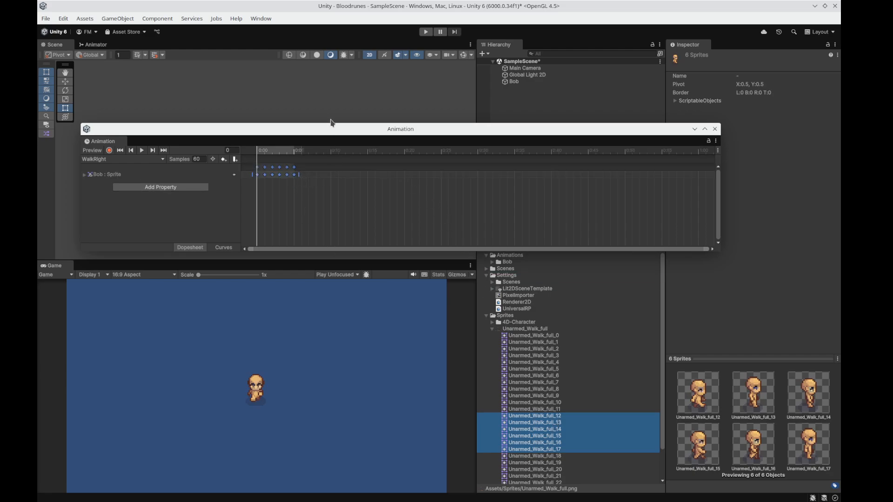
# - Set the WalkRight clip's samples to 10 and play the animation to preview its walking speed
pyautogui.moveTo(331, 122); pyautogui.dragTo(342, 140)
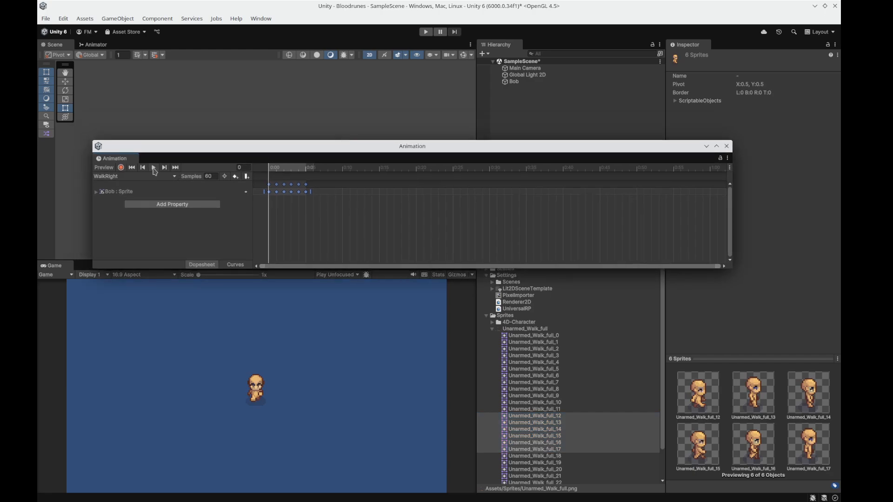
pyautogui.click(154, 169)
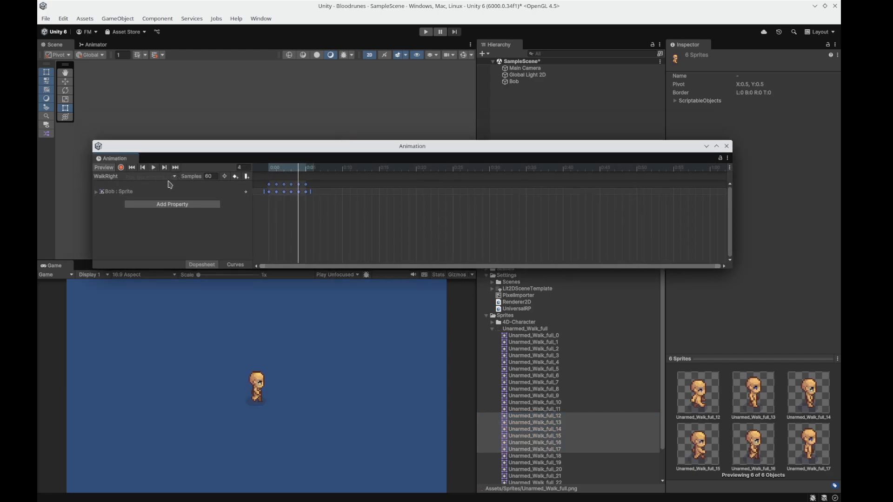
pyautogui.click(210, 176)
pyautogui.press('Return')
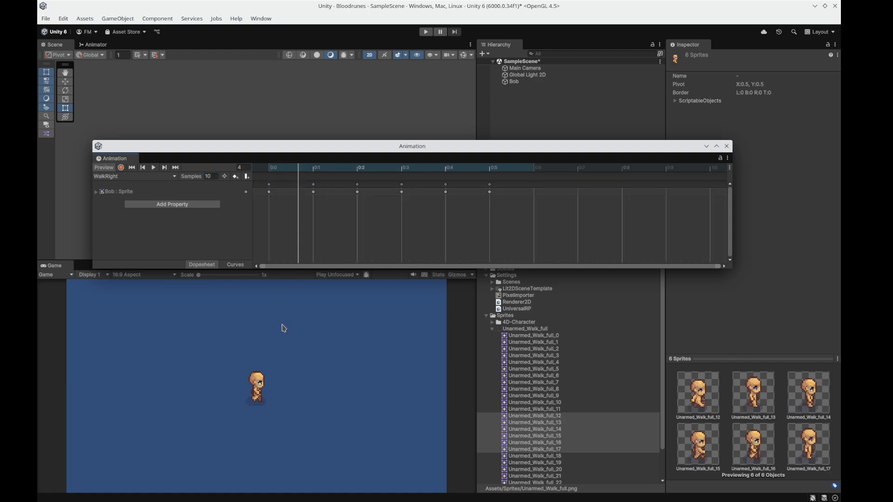
pyautogui.click(154, 167)
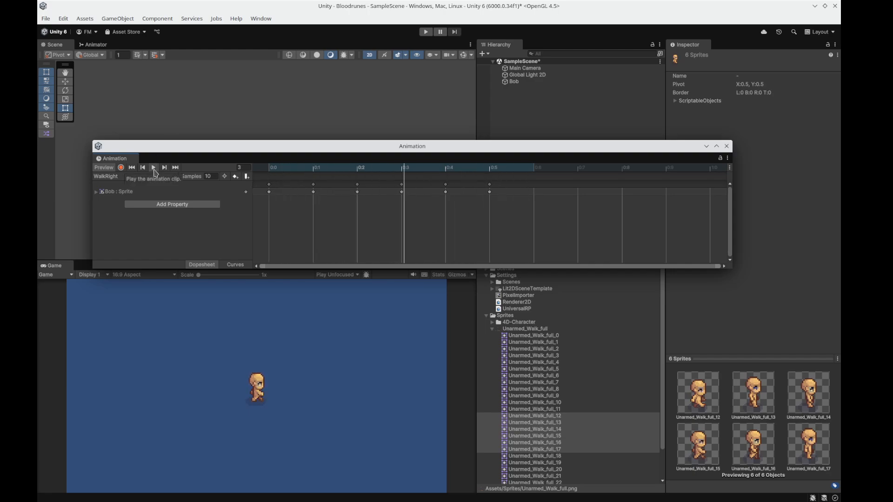
# - Stop the WalkRight preview and create a new animation clip named WalkLeft for Bob in Assets/Animations/Bob
pyautogui.click(154, 171)
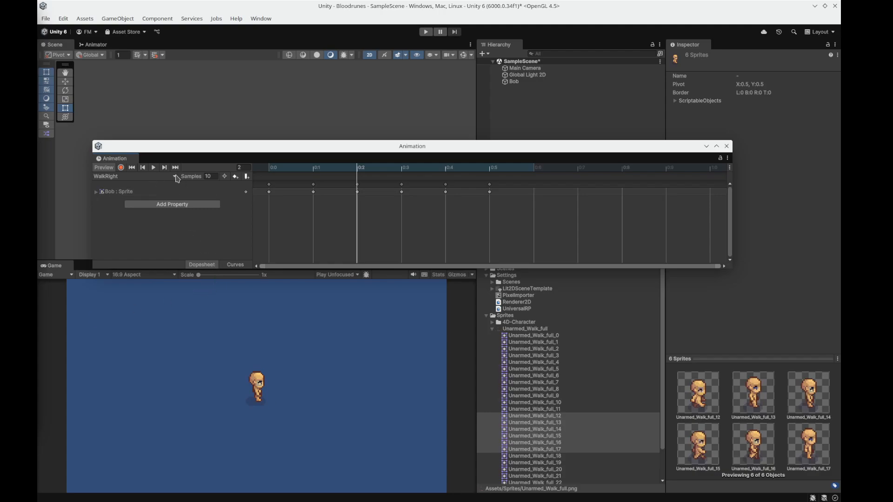
pyautogui.click(175, 176)
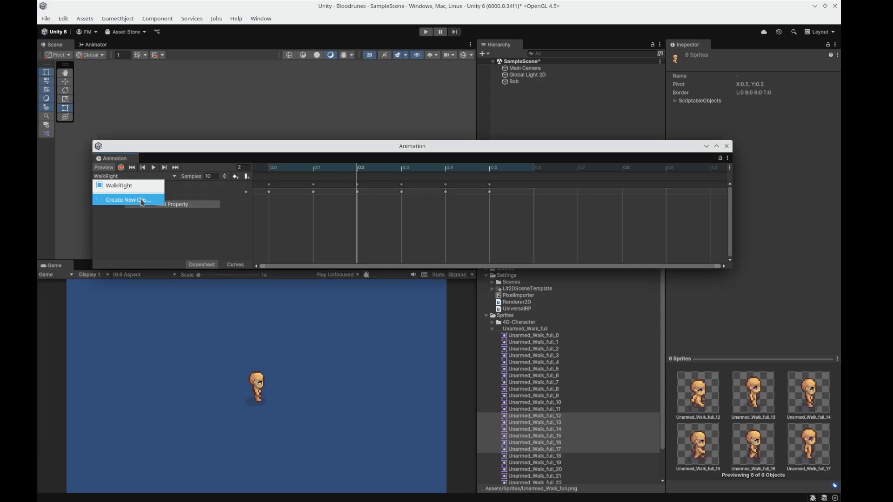
pyautogui.click(142, 201)
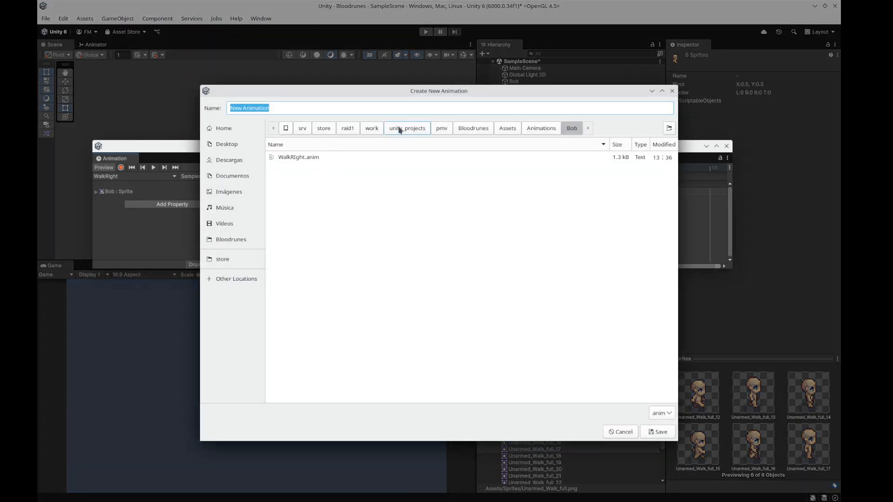
pyautogui.click(284, 157)
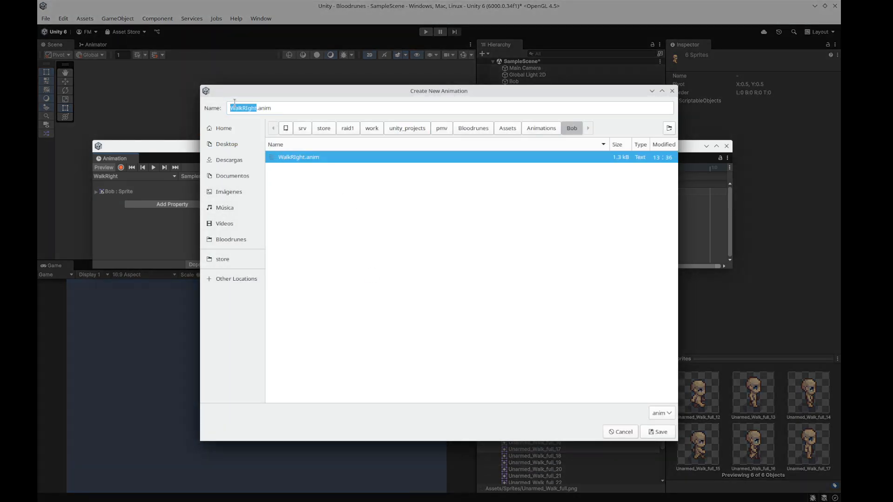
pyautogui.click(242, 104)
pyautogui.press('Delete')
pyautogui.press('Delete')
pyautogui.press('Delete')
pyautogui.press('Delete')
pyautogui.press('Delete')
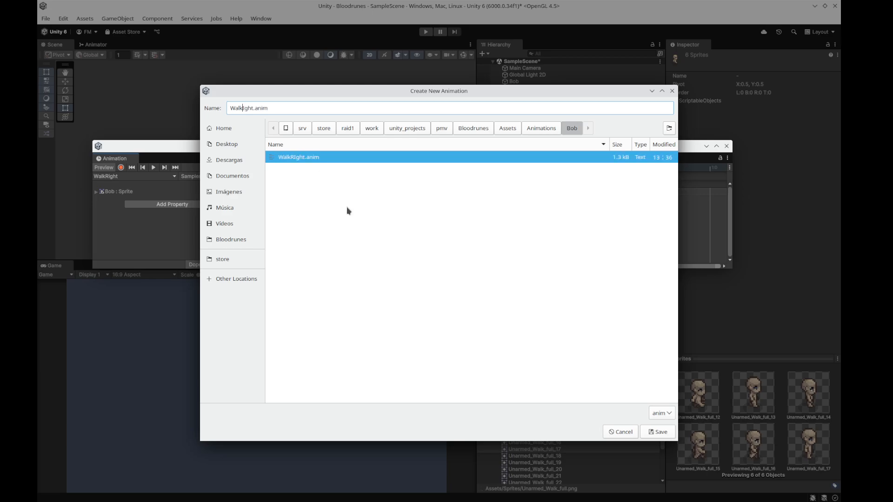
pyautogui.write('Left')
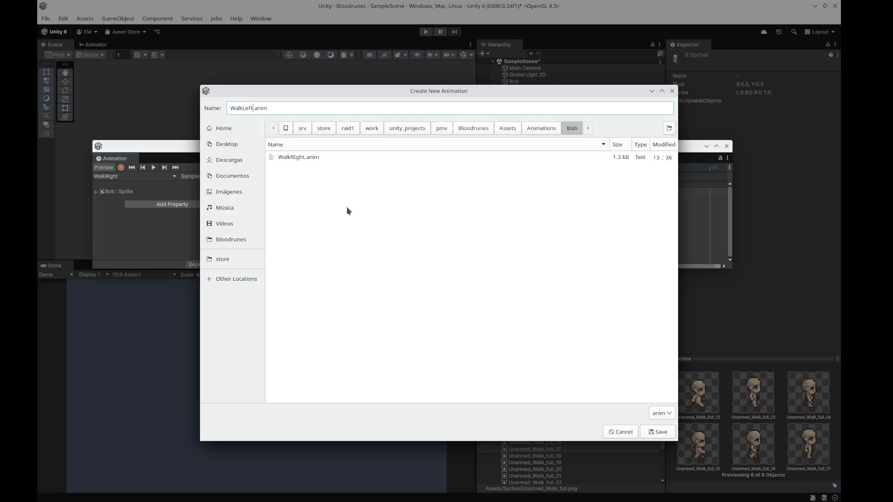
pyautogui.press('Return')
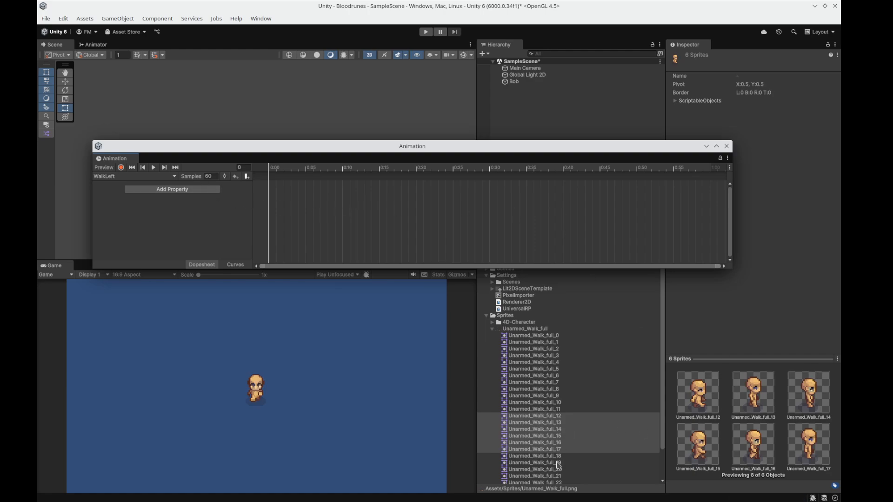
# - Step through the Unarmed_Walk_full sprite previews to examine which frames show the character walking left
pyautogui.click(540, 456)
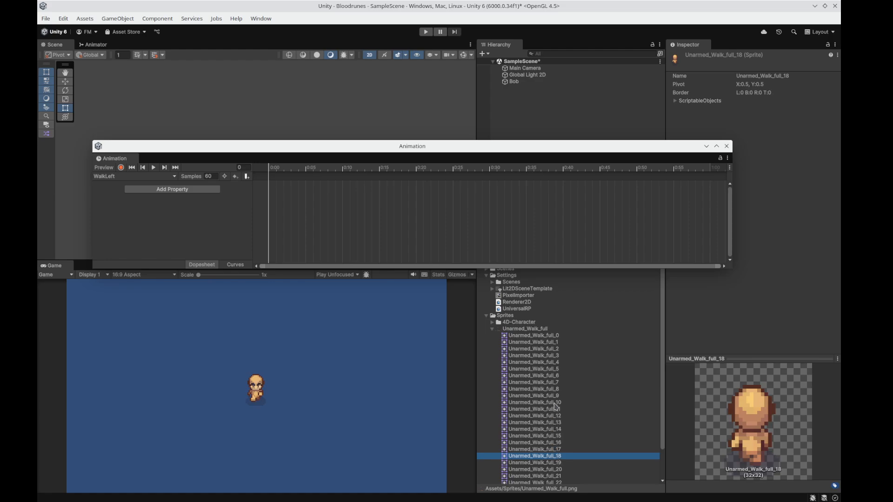
pyautogui.click(557, 376)
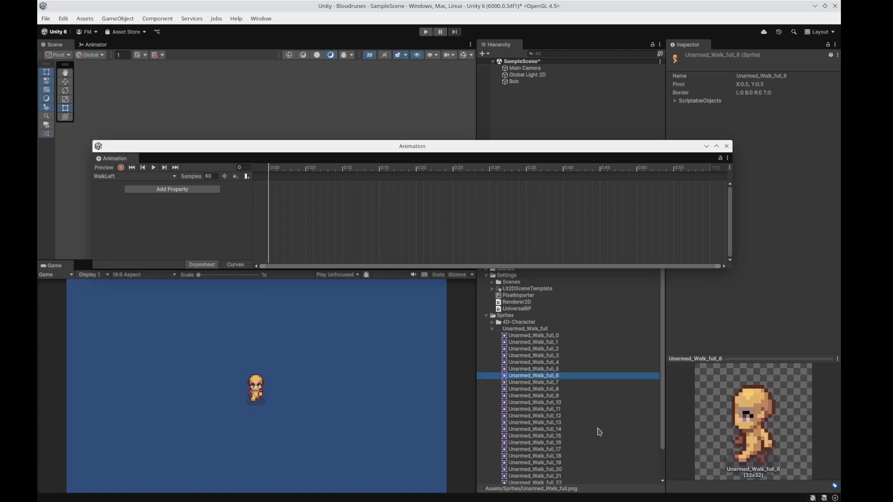
pyautogui.press('Down')
pyautogui.press('Up')
pyautogui.press('Down')
pyautogui.press('Down')
pyautogui.press('Down')
pyautogui.press('Down')
pyautogui.press('Down')
pyautogui.press('Down')
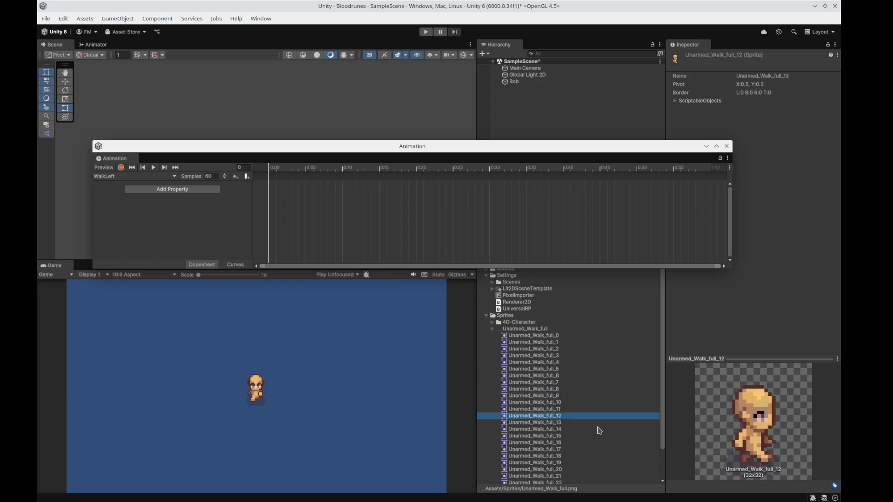
# - Add the sprites Unarmed_Walk_full_6 through Unarmed_Walk_full_11 to the WalkLeft clip's timeline as keyframes
pyautogui.press('Up')
pyautogui.press('Up')
pyautogui.press('Up')
pyautogui.press('Up')
pyautogui.press('Up')
pyautogui.press('Up')
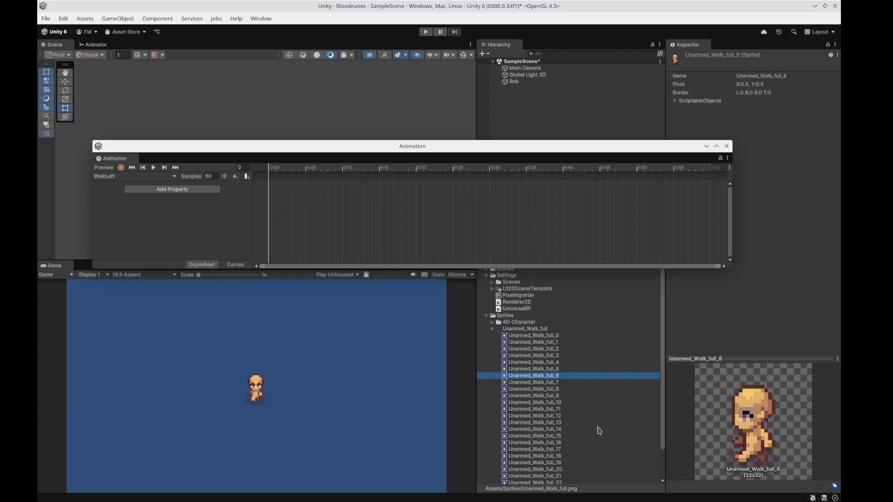
pyautogui.keyDown('shift'); pyautogui.click(557, 410); pyautogui.keyUp('shift')
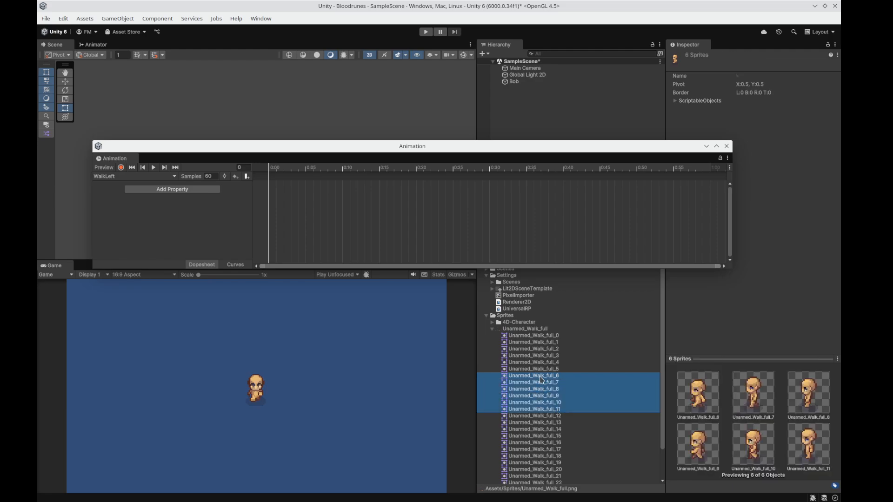
pyautogui.moveTo(544, 382); pyautogui.dragTo(333, 215)
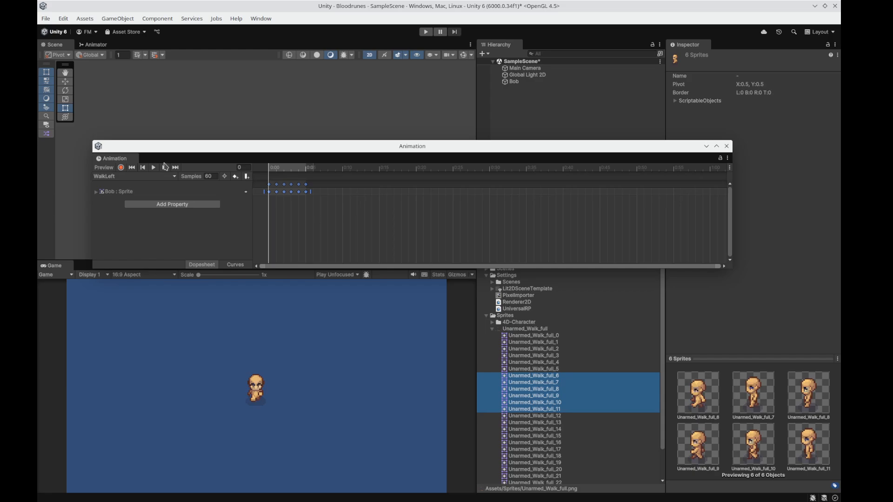
# - Set the WalkLeft clip's samples to 10 and play the animation to preview it
pyautogui.click(209, 176)
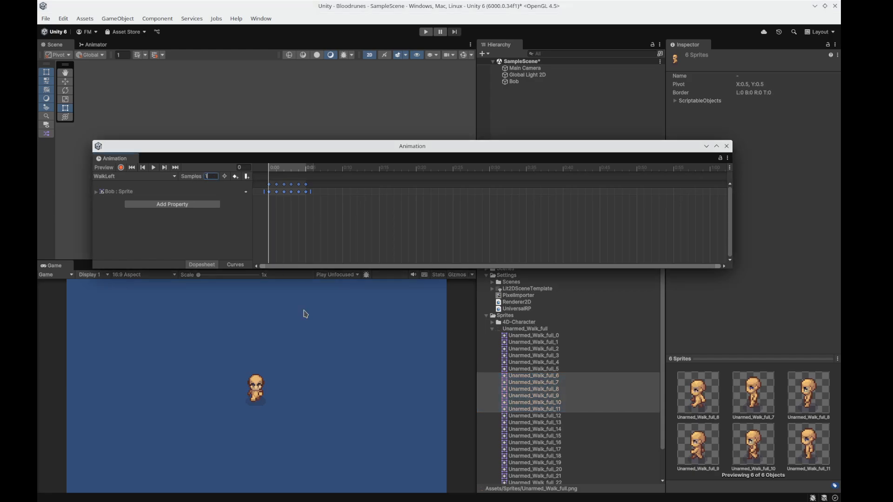
pyautogui.press('Return')
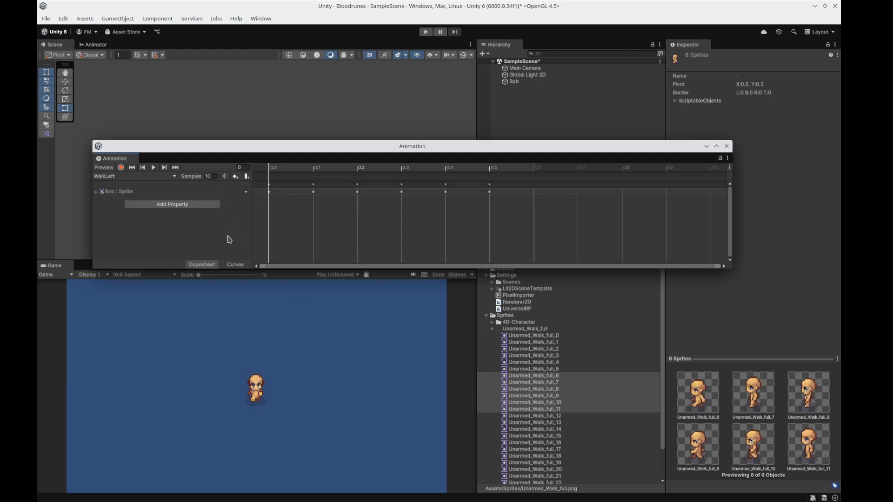
pyautogui.click(153, 168)
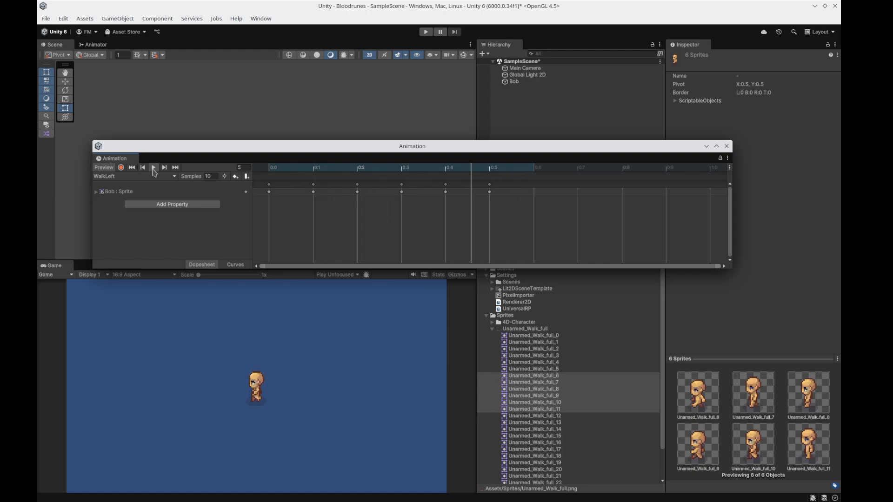
pyautogui.click(153, 168)
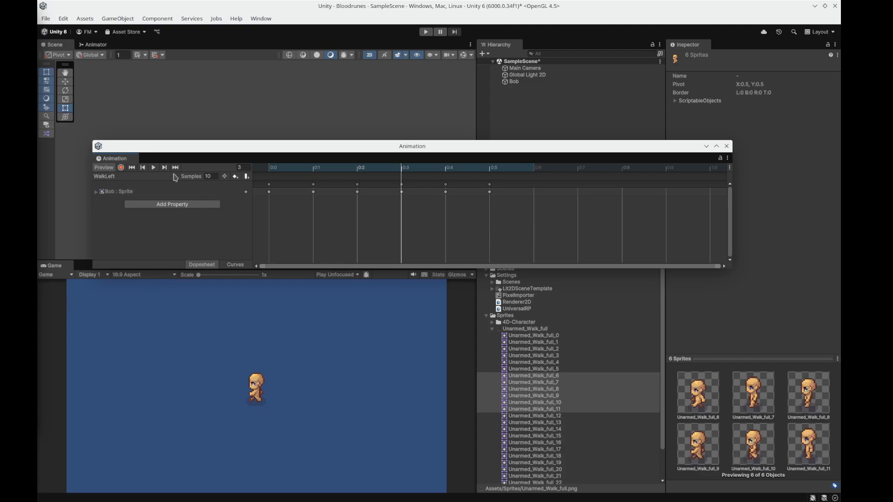
# - Create an animation clip named WalkUp for Bob in Assets/Animations/Bob and set its samples to 10
pyautogui.click(175, 177)
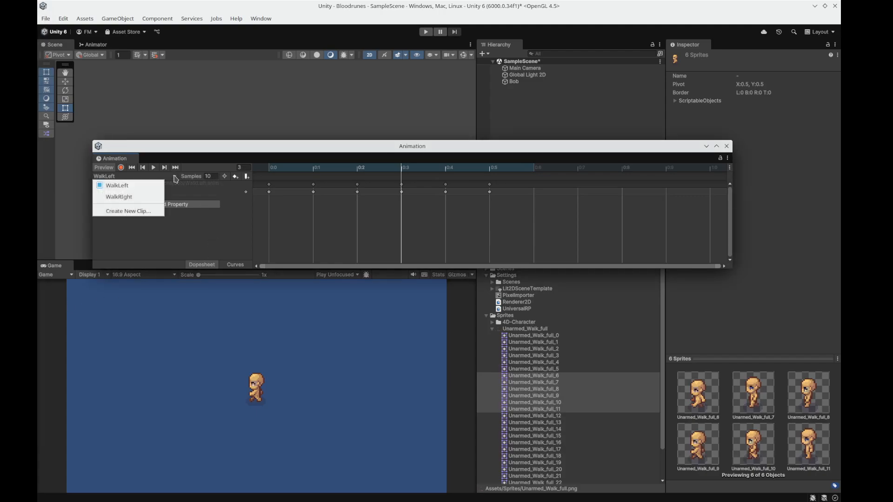
pyautogui.click(153, 212)
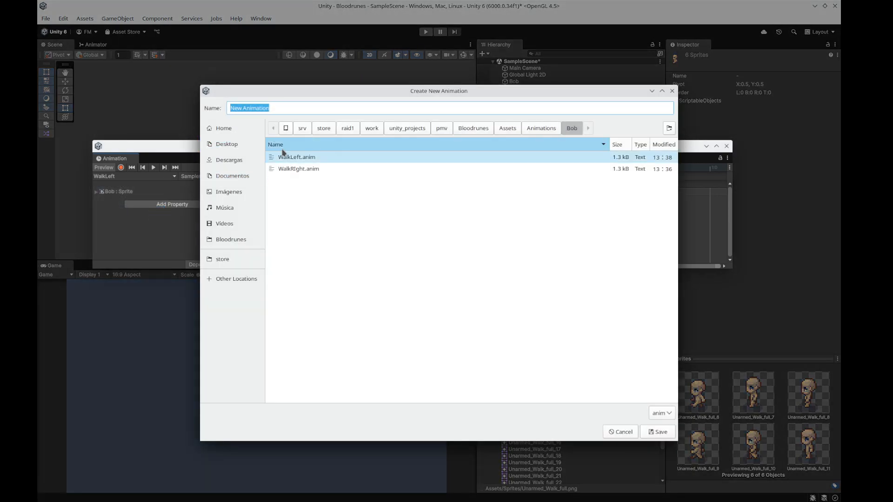
pyautogui.click(300, 156)
pyautogui.click(282, 112)
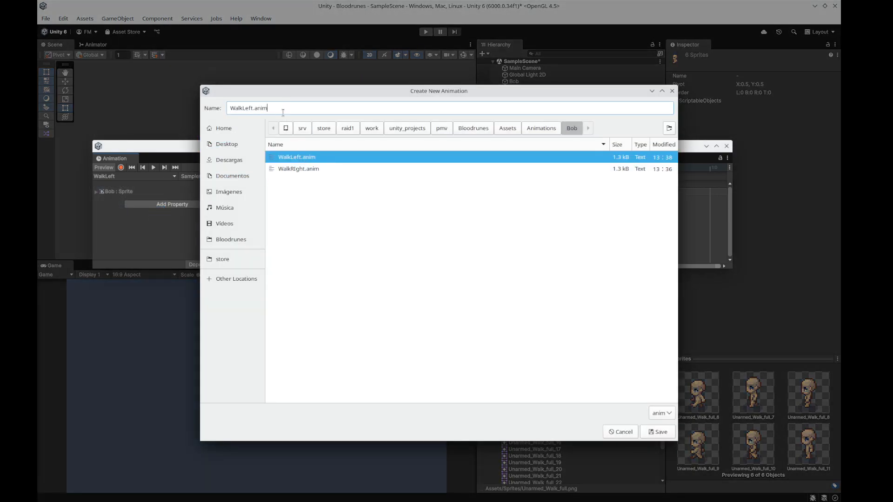
pyautogui.press('BackSpace')
pyautogui.press('BackSpace')
pyautogui.press('BackSpace')
pyautogui.press('BackSpace')
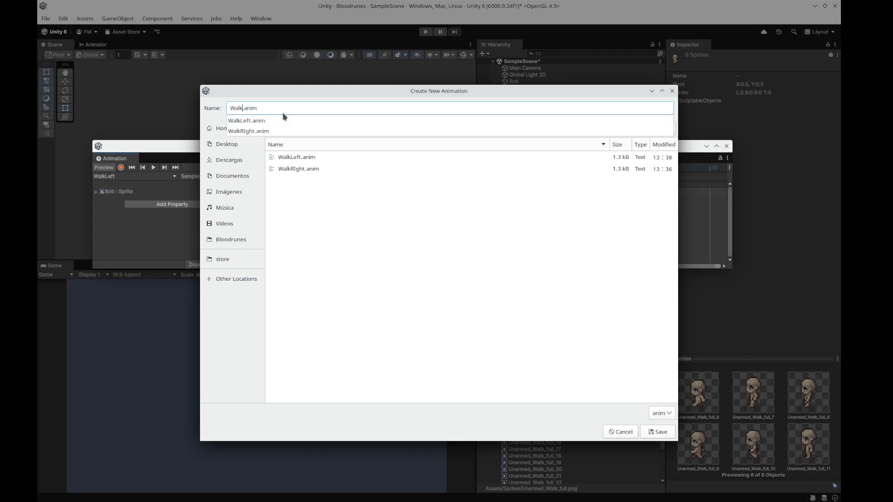
pyautogui.write('Up')
pyautogui.press('Return')
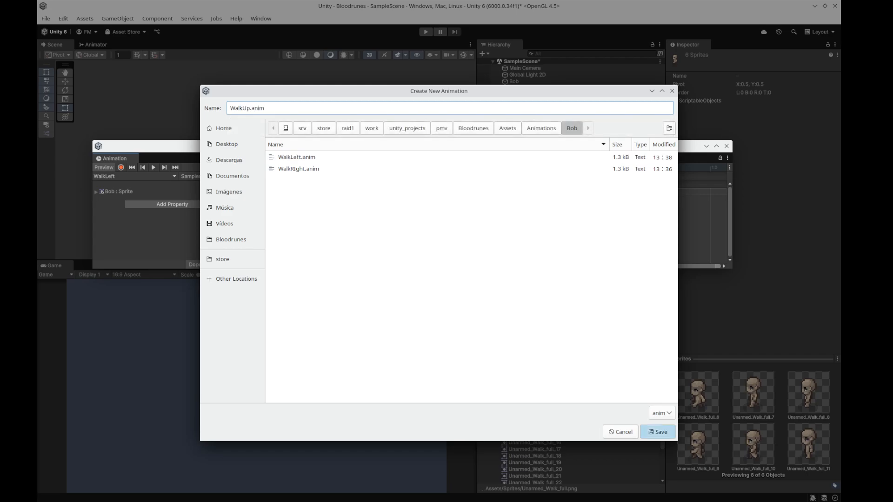
pyautogui.click(208, 176)
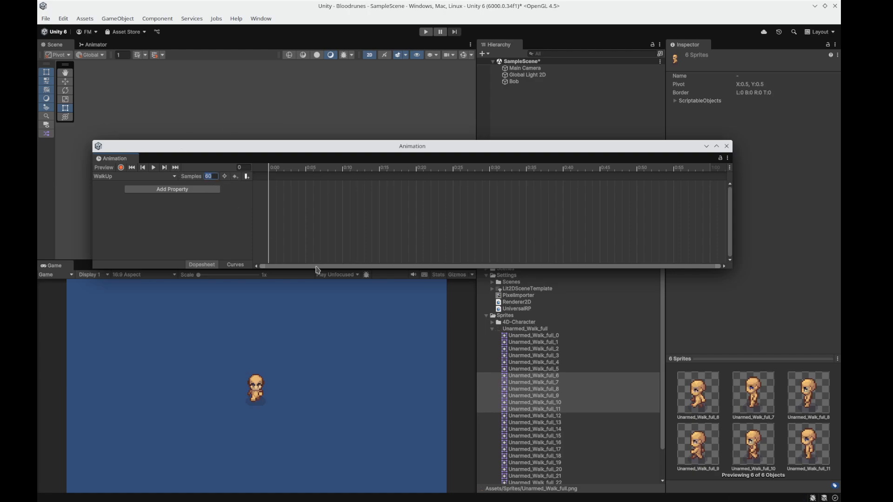
pyautogui.press('Return')
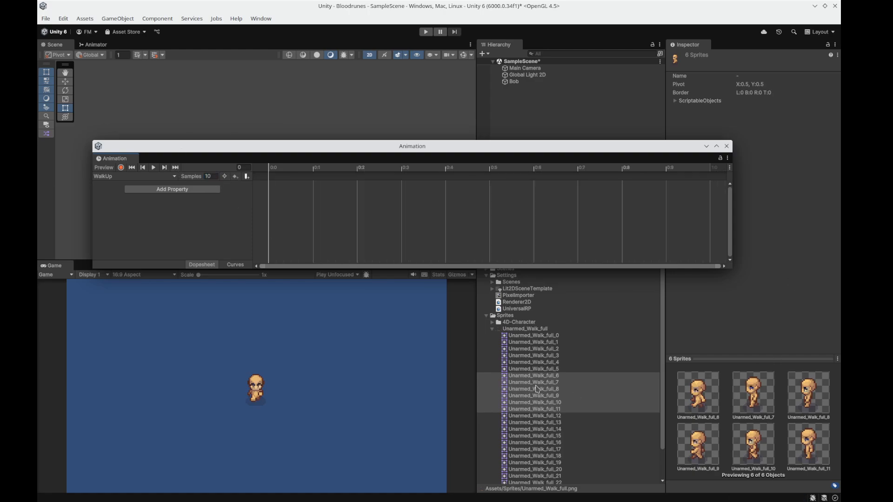
# - Add the sprites Unarmed_Walk_full_18 through Unarmed_Walk_full_23 to the WalkUp clip's timeline as keyframes and play a preview
pyautogui.click(540, 337)
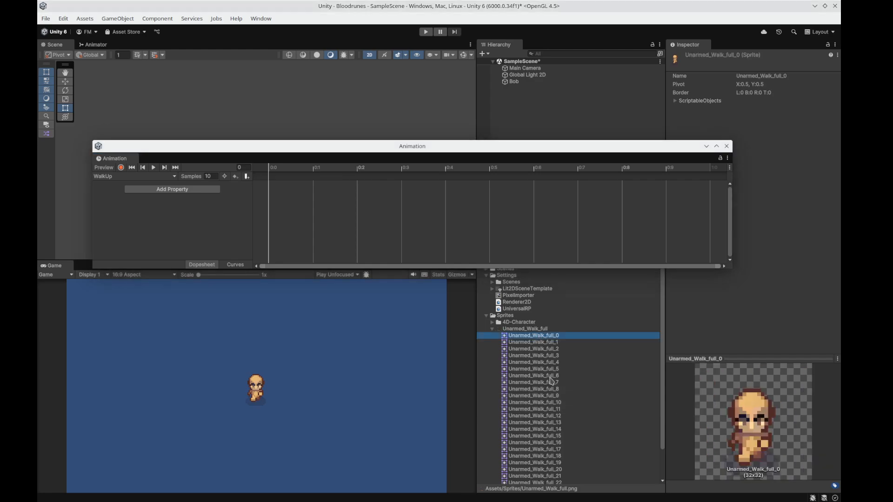
pyautogui.scroll(-3, 551, 381)
pyautogui.click(550, 425)
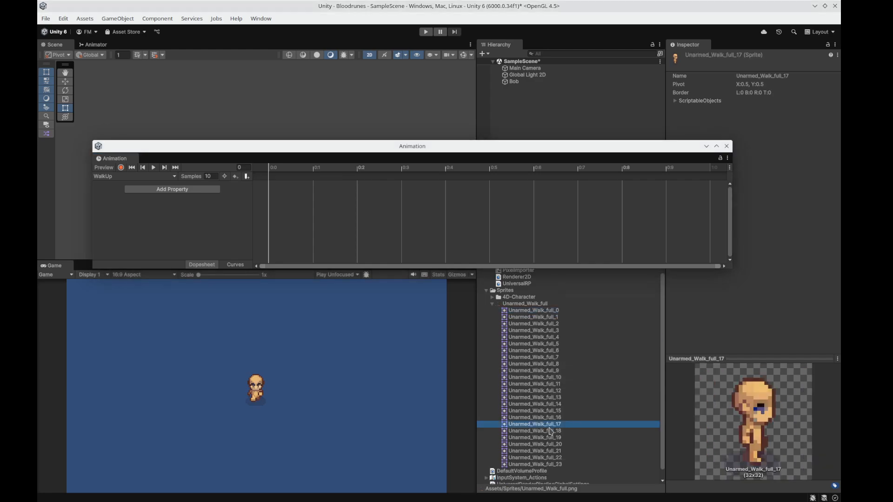
pyautogui.click(550, 431)
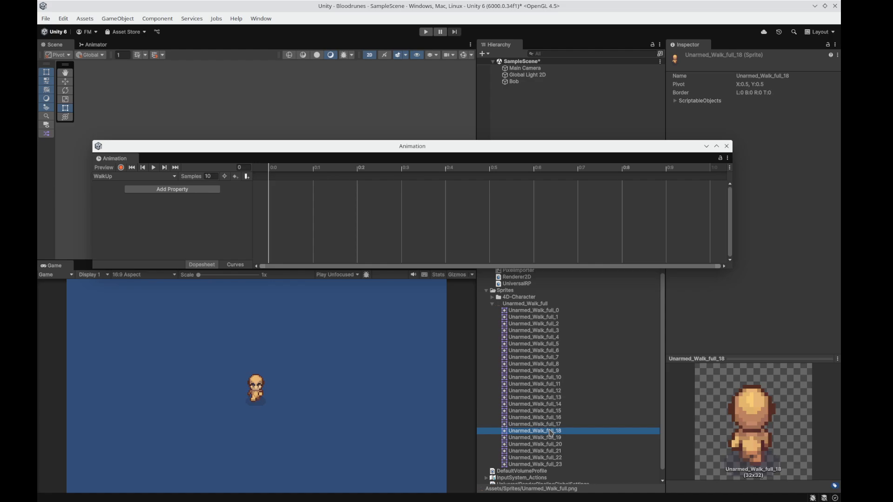
pyautogui.keyDown('shift'); pyautogui.click(555, 467); pyautogui.keyUp('shift')
pyautogui.moveTo(539, 430); pyautogui.dragTo(309, 206)
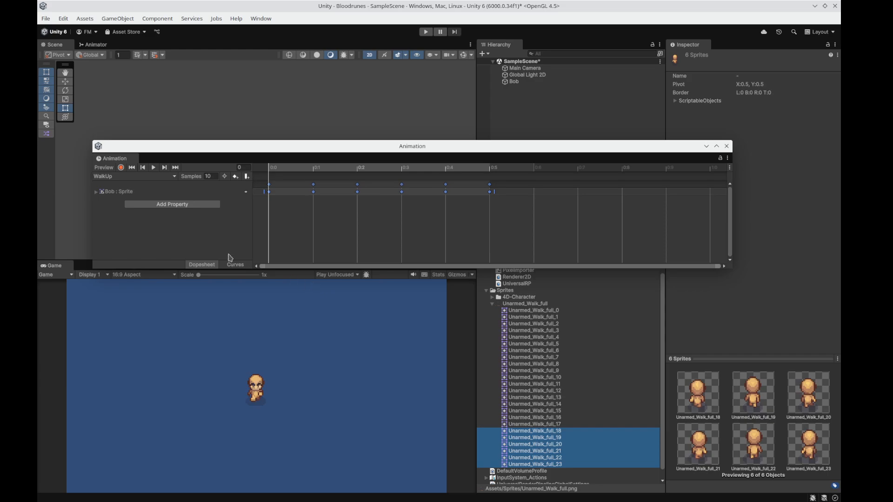
pyautogui.click(154, 168)
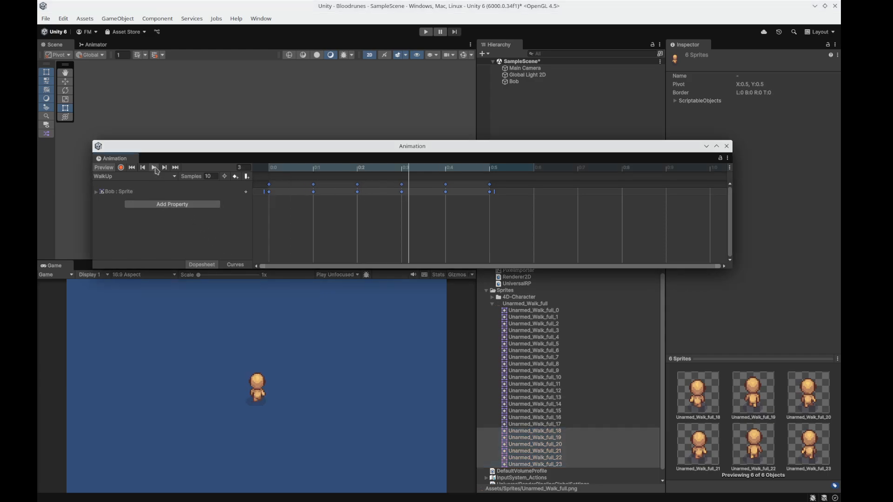
pyautogui.click(154, 167)
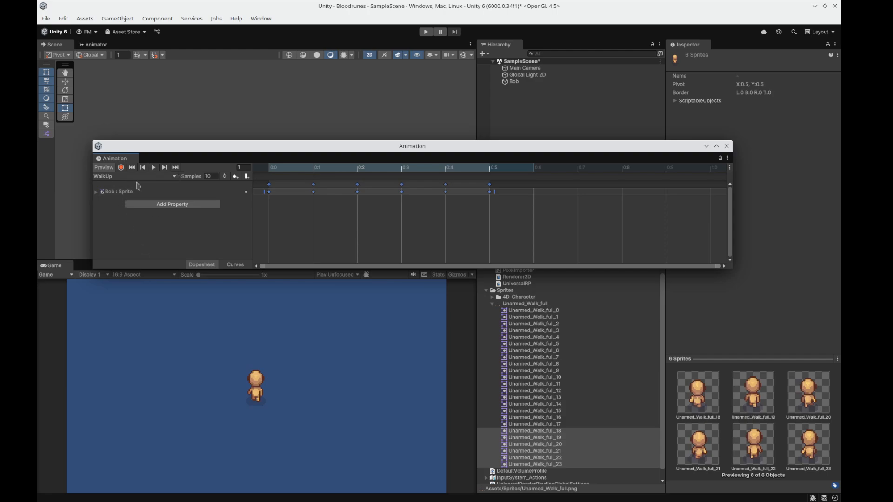
# - Create an animation clip named WalkDown for Bob in Assets/Animations/Bob and set its samples to 10
pyautogui.click(148, 178)
pyautogui.click(142, 222)
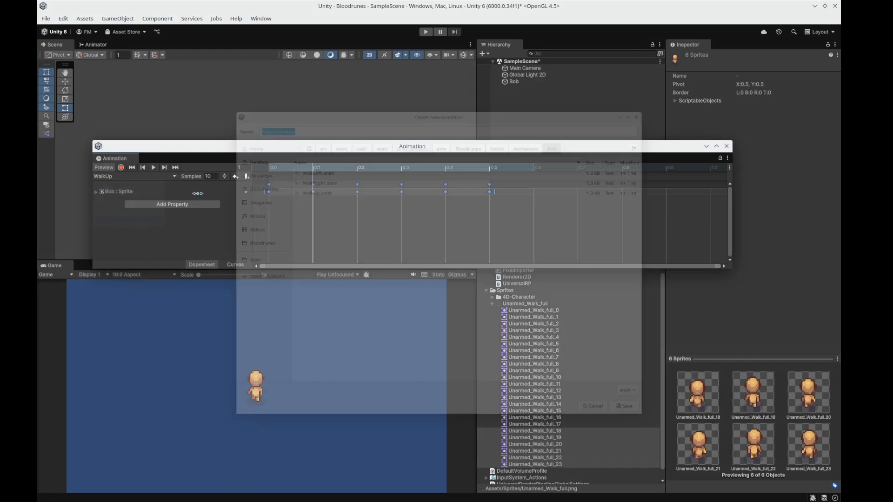
pyautogui.click(284, 182)
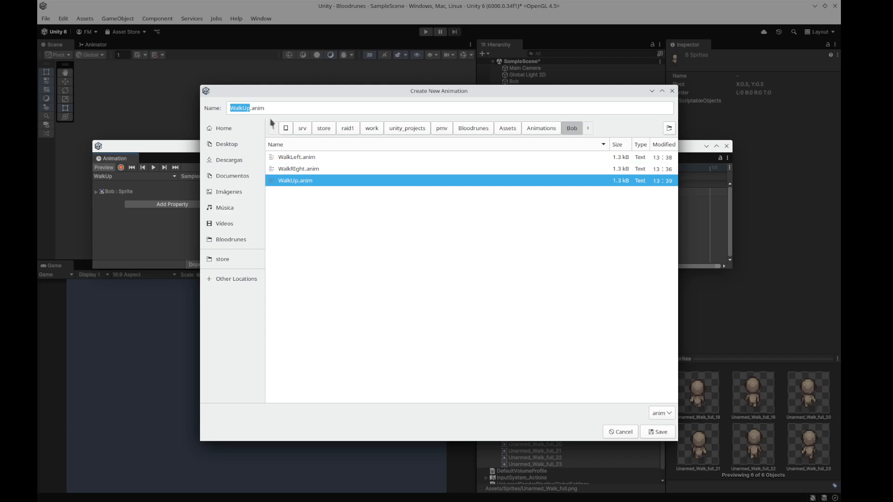
pyautogui.click(243, 108)
pyautogui.press('Delete')
pyautogui.write('Down')
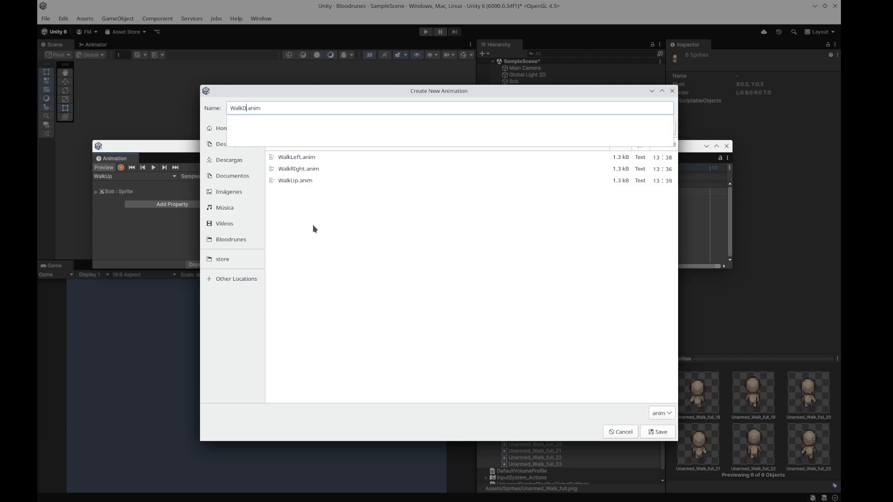
pyautogui.press('Return')
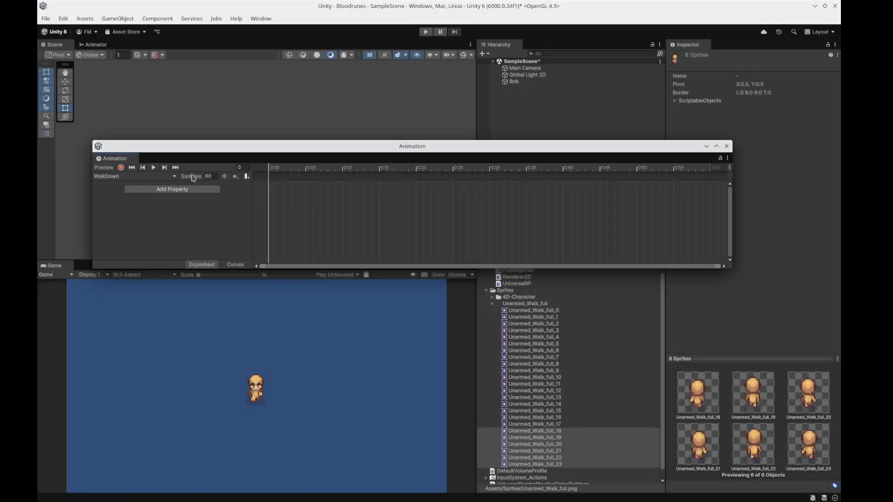
pyautogui.click(209, 176)
pyautogui.write('10')
pyautogui.press('Return')
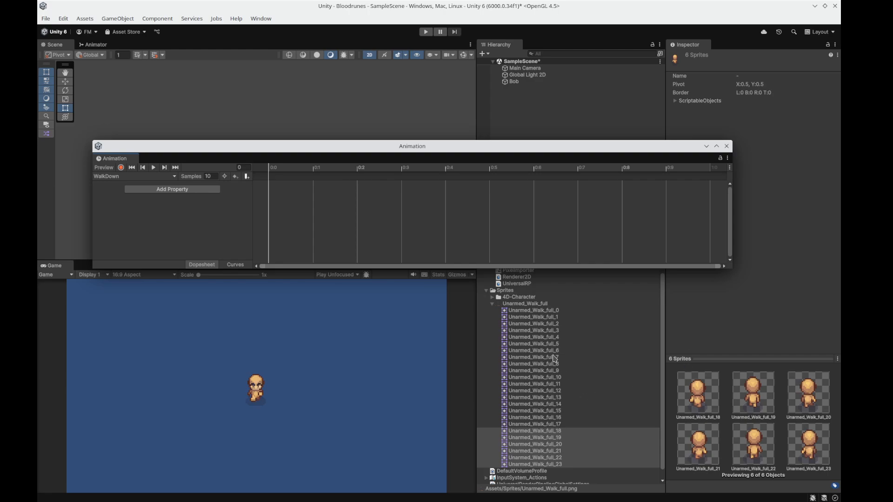
# - Add the sprites Unarmed_Walk_full_0 through Unarmed_Walk_full_5 to the WalkDown clip's timeline as keyframes and play a preview
pyautogui.click(539, 310)
pyautogui.click(551, 351)
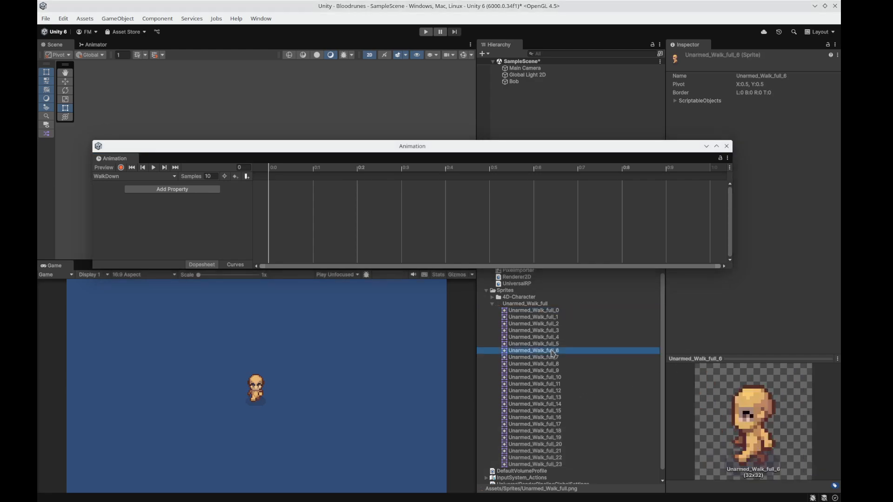
pyautogui.click(548, 345)
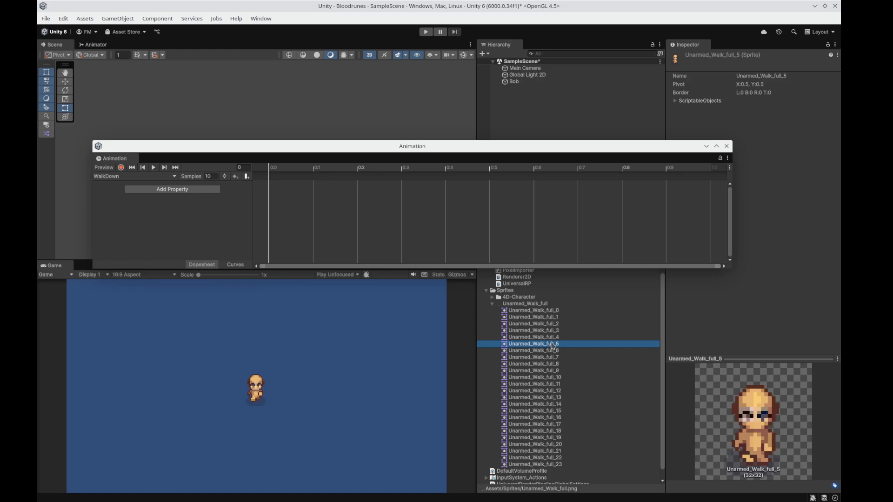
pyautogui.click(552, 311)
pyautogui.keyDown('shift'); pyautogui.click(551, 344); pyautogui.keyUp('shift')
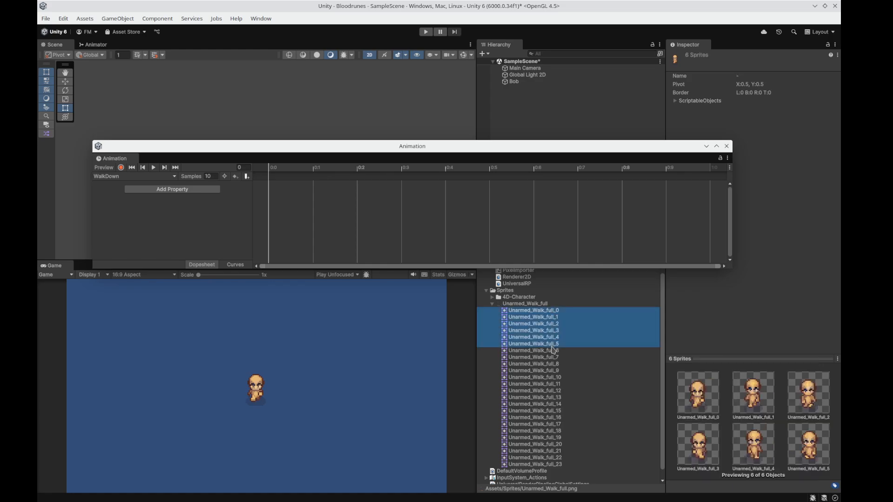
pyautogui.moveTo(552, 331); pyautogui.dragTo(361, 206)
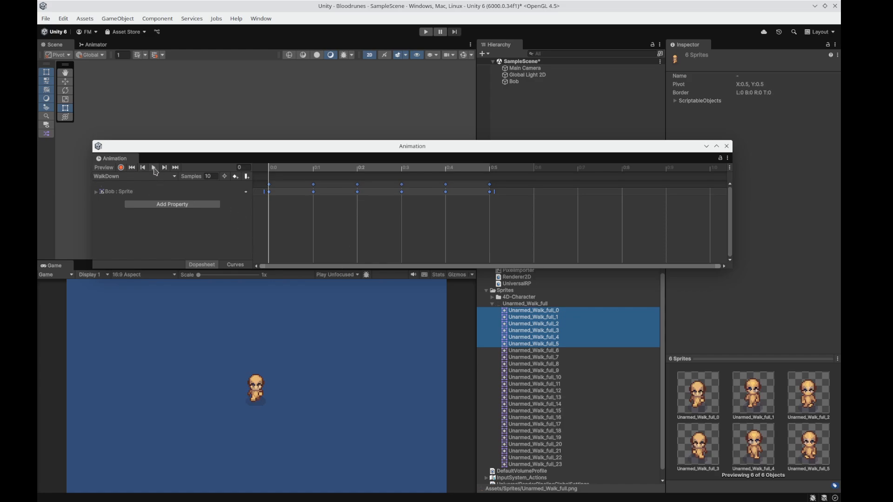
pyautogui.click(154, 168)
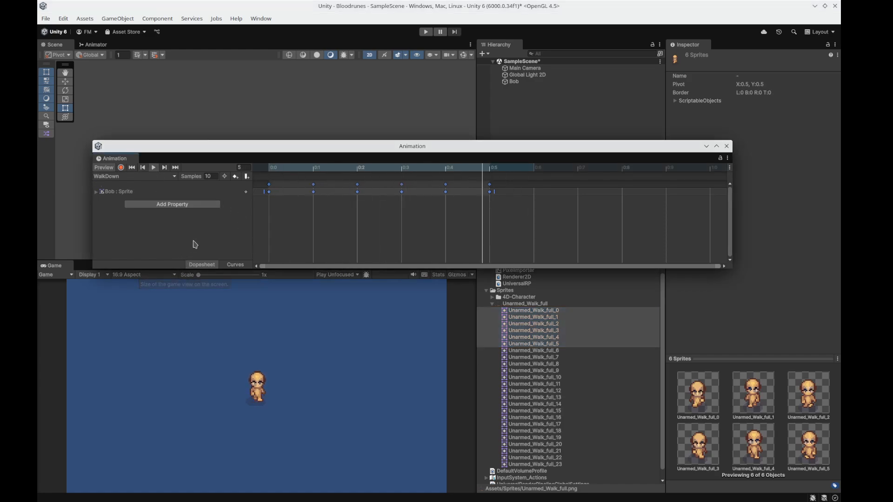
# - Preview the WalkLeft, WalkRight and WalkUp clips in turn, and close the Animation window
pyautogui.click(173, 177)
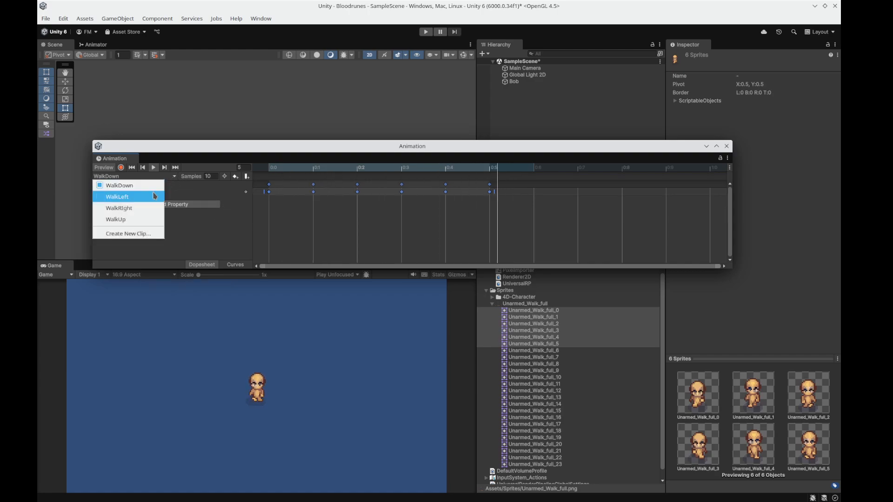
pyautogui.click(154, 196)
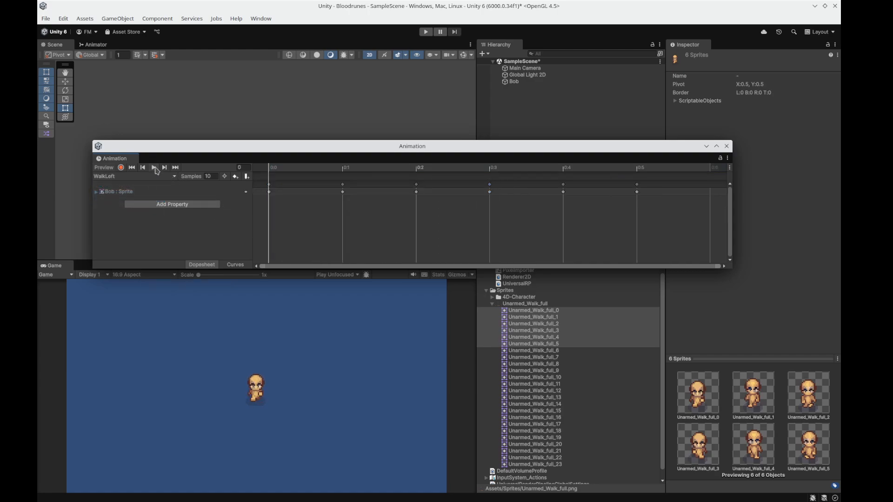
pyautogui.click(154, 167)
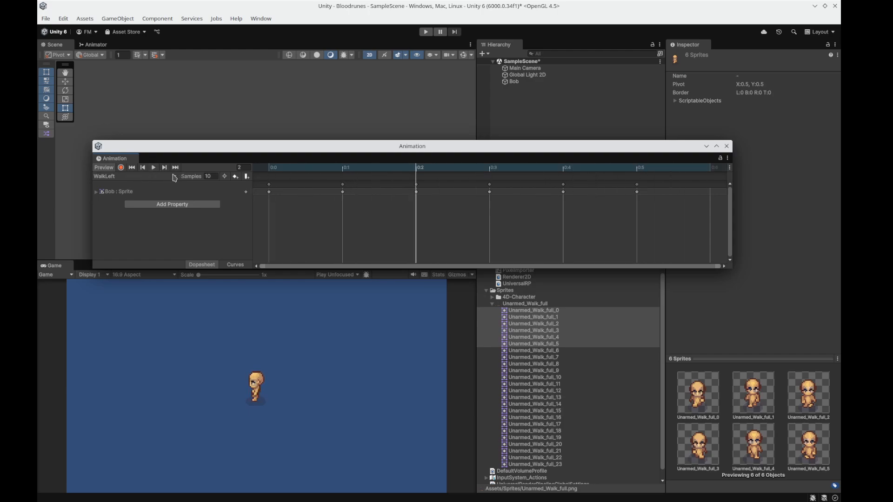
pyautogui.click(174, 177)
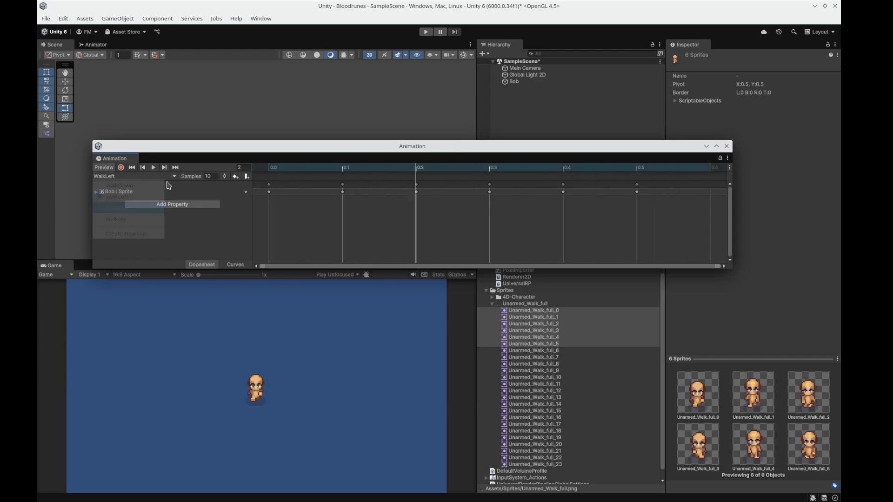
pyautogui.click(154, 168)
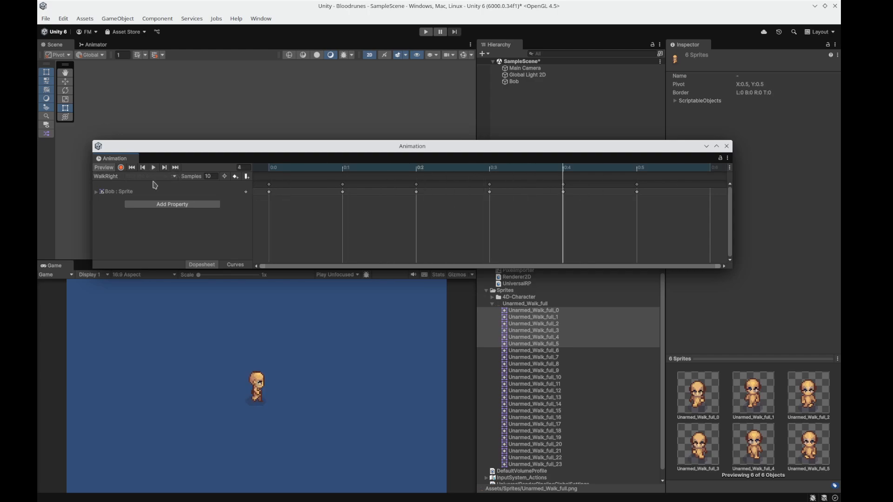
pyautogui.click(142, 177)
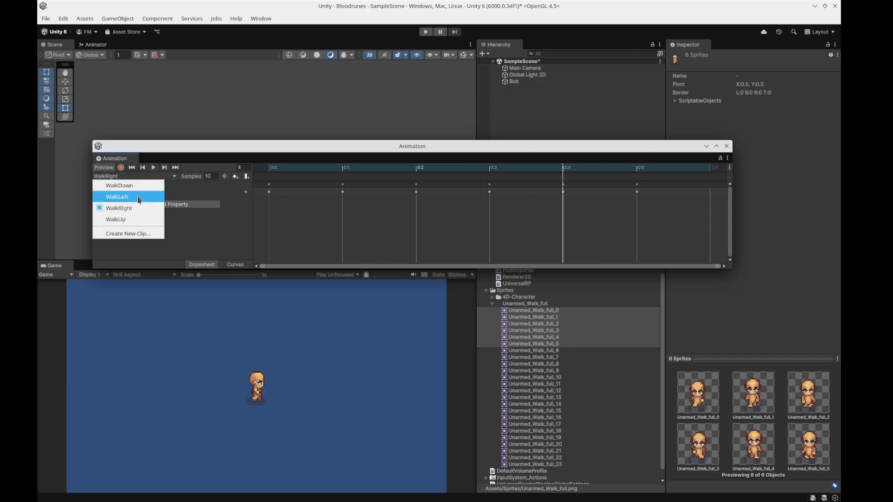
pyautogui.click(142, 221)
pyautogui.click(154, 167)
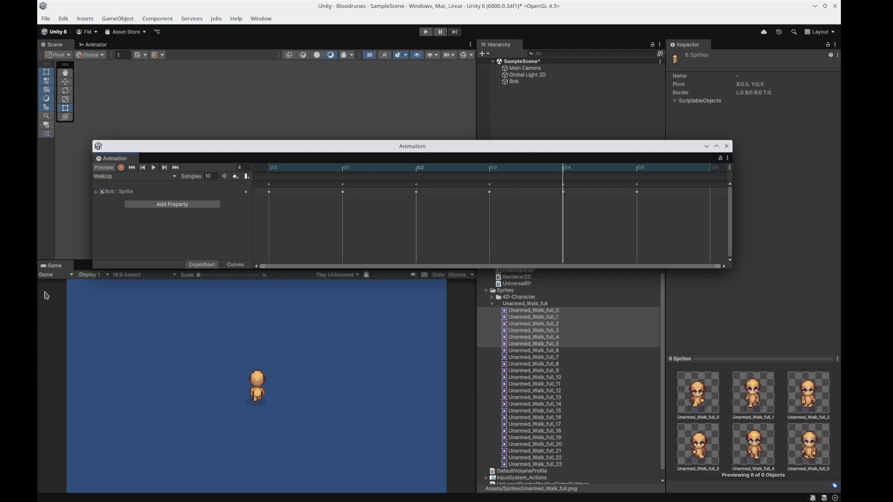
pyautogui.click(726, 146)
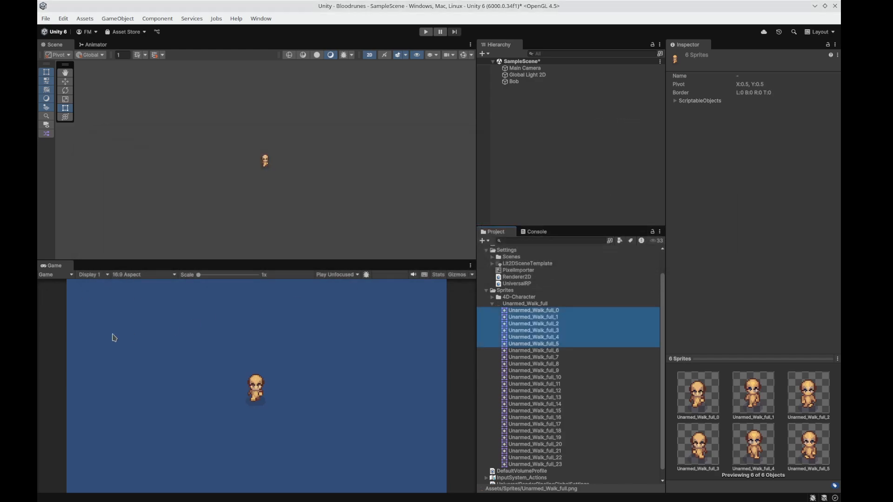
pyautogui.hotkey('shift', 'Down')
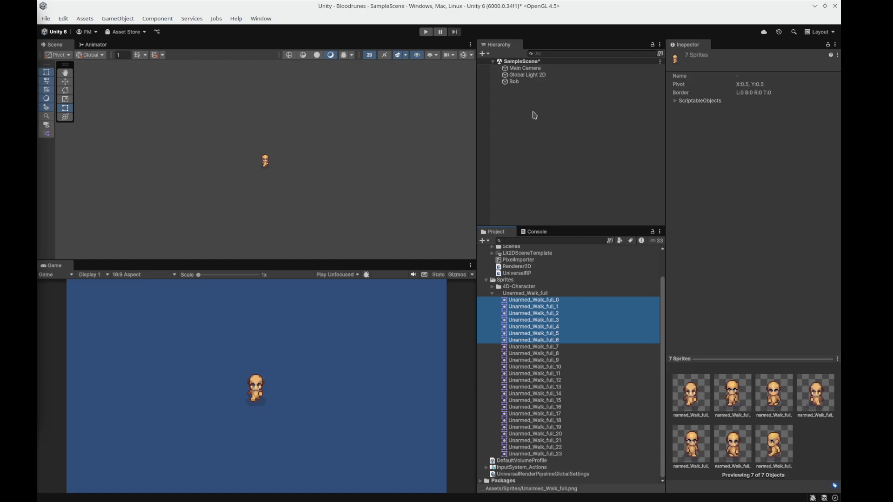
# - Check Bob's Animator component and open the Bob animator controller from Assets/Animations/Bob
pyautogui.click(520, 83)
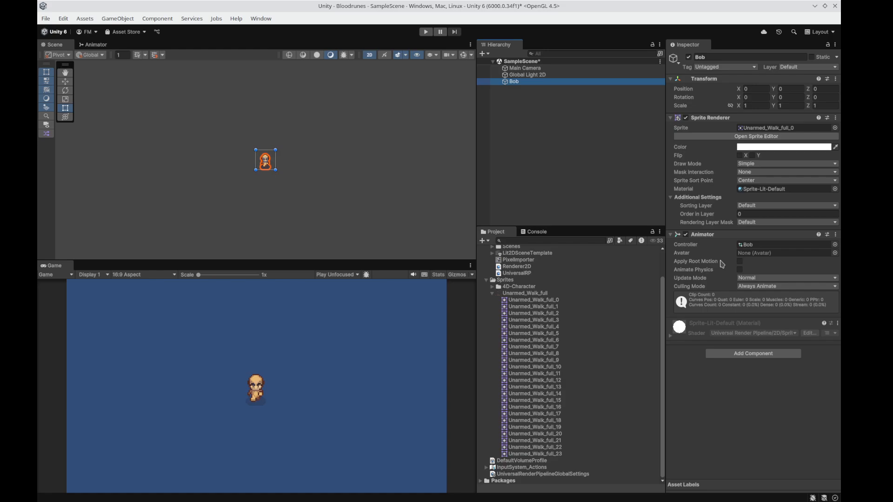
pyautogui.moveTo(722, 265)
pyautogui.scroll(2, 589, 322)
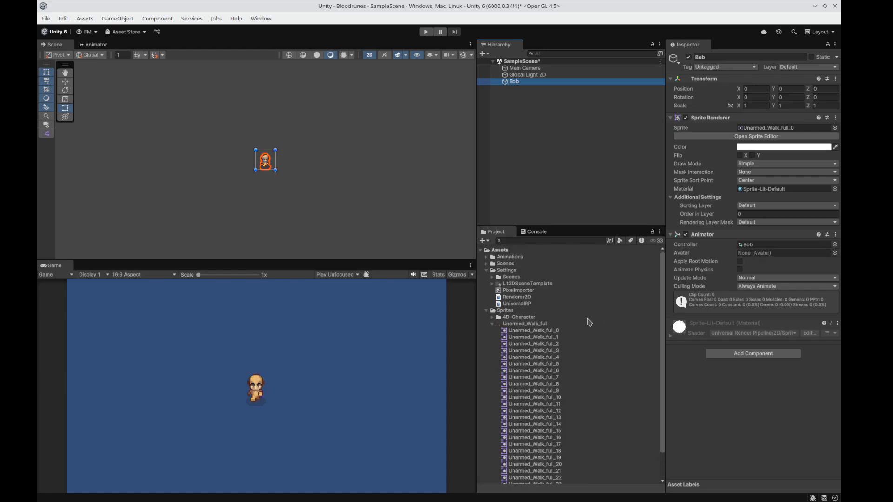
pyautogui.click(486, 257)
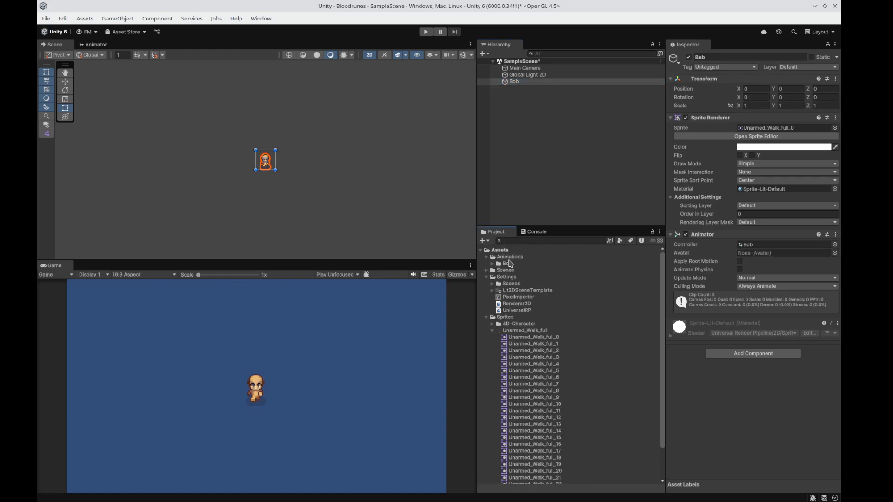
pyautogui.click(492, 264)
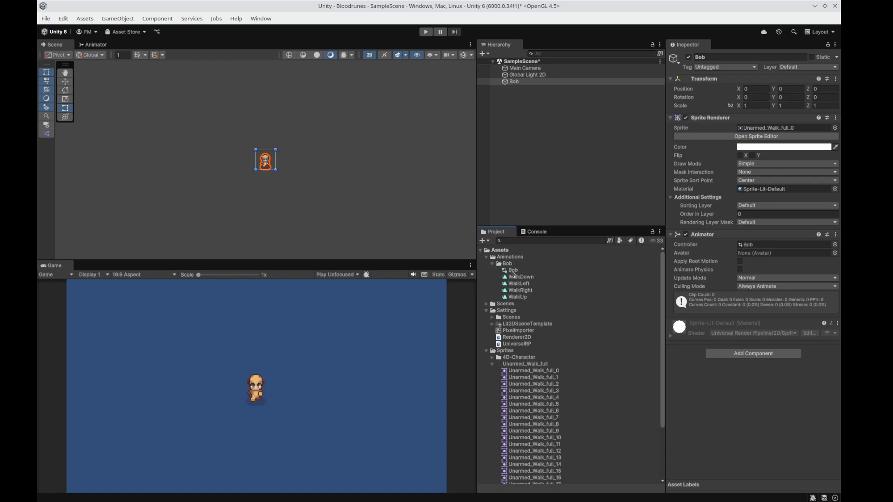
pyautogui.click(512, 270)
pyautogui.doubleClick(522, 272)
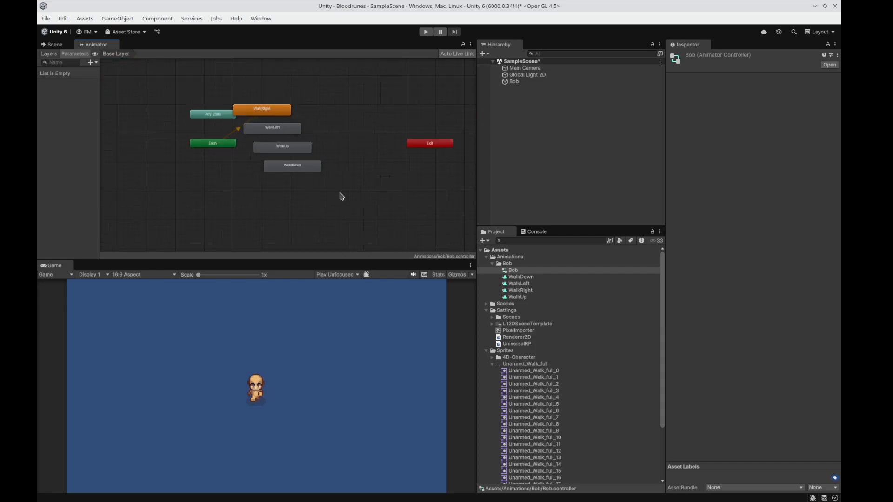
# - Rearrange the animator graph, placing WalkRight below Entry, spacing out WalkLeft, WalkUp and WalkDown beside it, and bringing Exit closer
pyautogui.click(265, 110)
pyautogui.moveTo(265, 112); pyautogui.dragTo(216, 191)
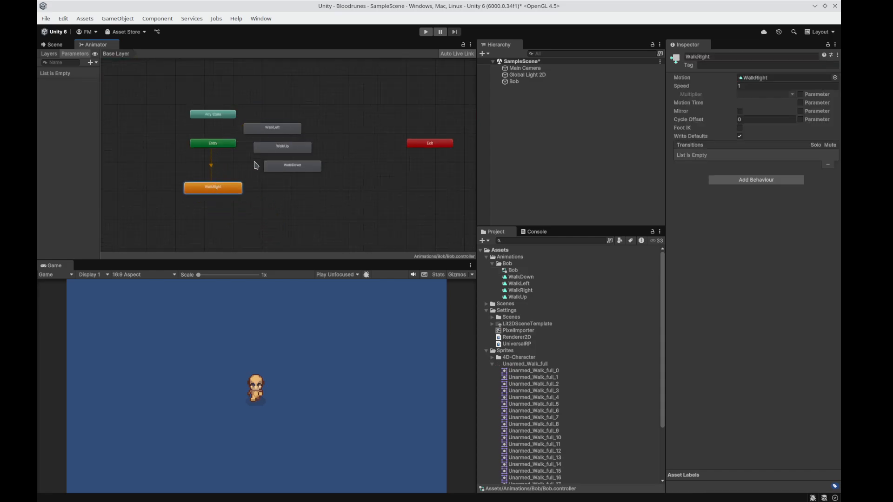
pyautogui.scroll(2, 274, 207)
pyautogui.moveTo(295, 159); pyautogui.dragTo(309, 185)
pyautogui.click(295, 133)
pyautogui.moveTo(295, 132); pyautogui.dragTo(313, 147)
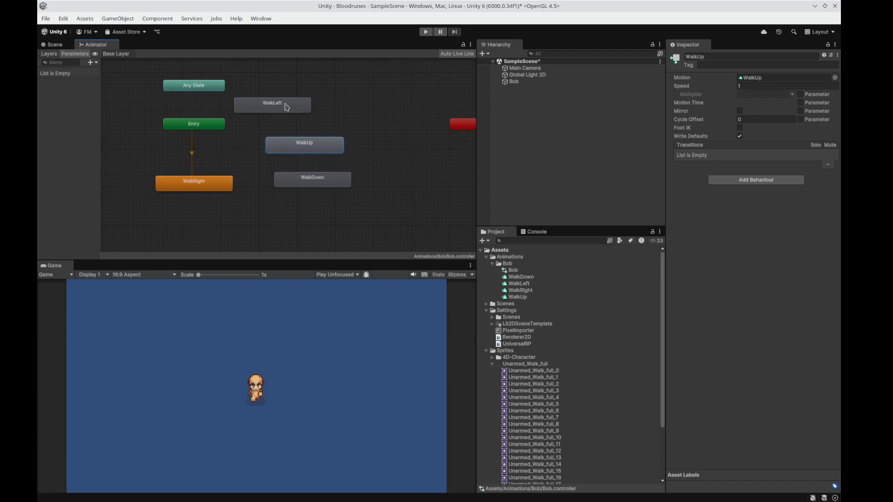
pyautogui.moveTo(285, 104); pyautogui.dragTo(302, 108)
pyautogui.moveTo(469, 125); pyautogui.dragTo(400, 116)
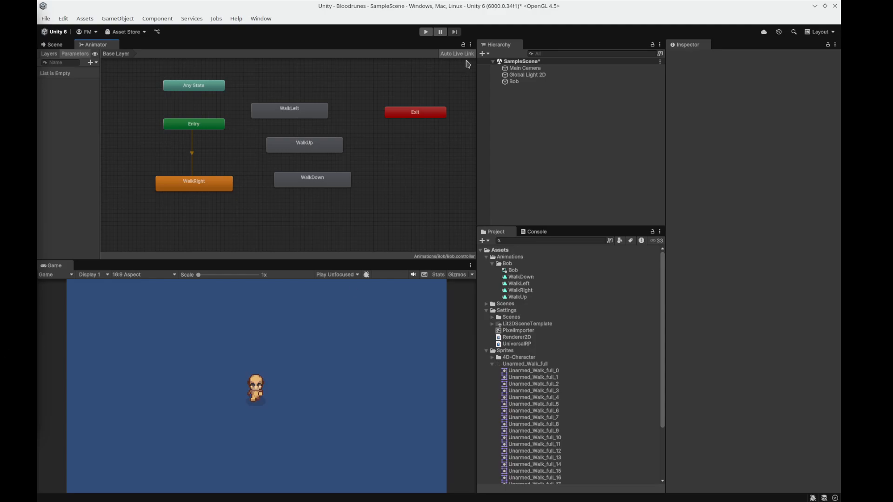
# - Run the scene in play mode to check Bob's default walk animation, and stop it
pyautogui.click(426, 31)
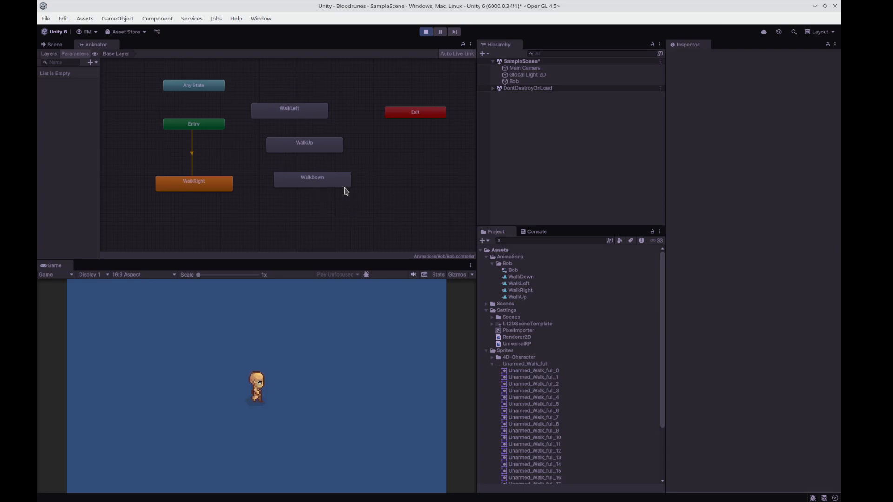
pyautogui.click(426, 32)
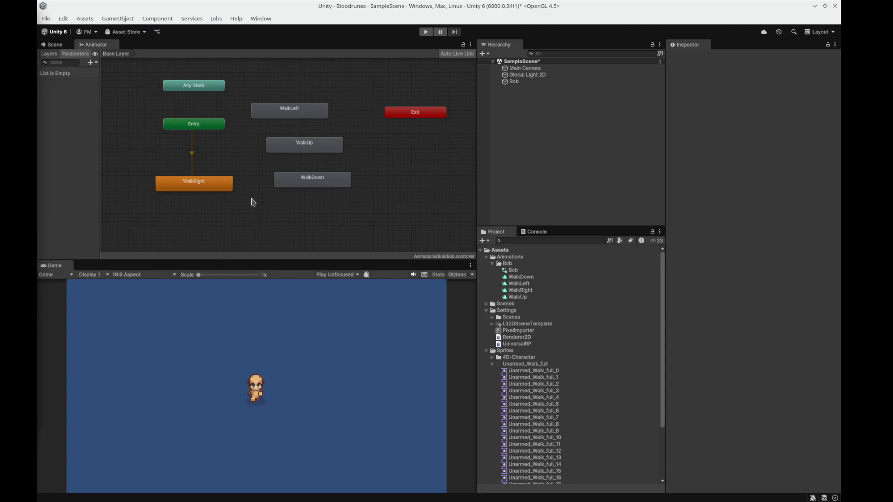
pyautogui.click(277, 182)
pyautogui.click(306, 148)
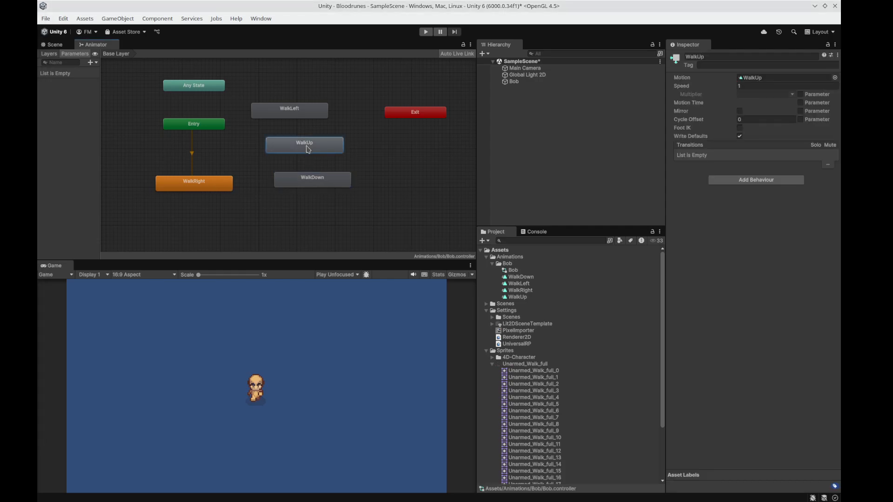
pyautogui.click(228, 188)
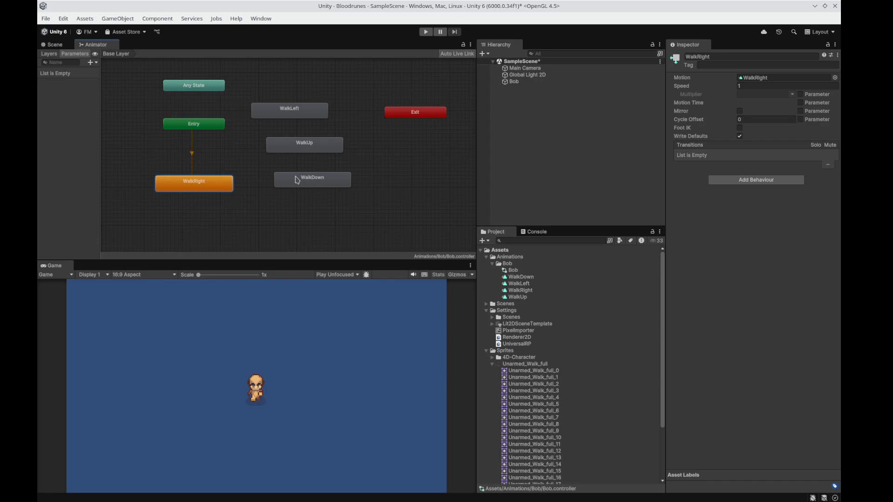
pyautogui.click(302, 116)
pyautogui.click(307, 139)
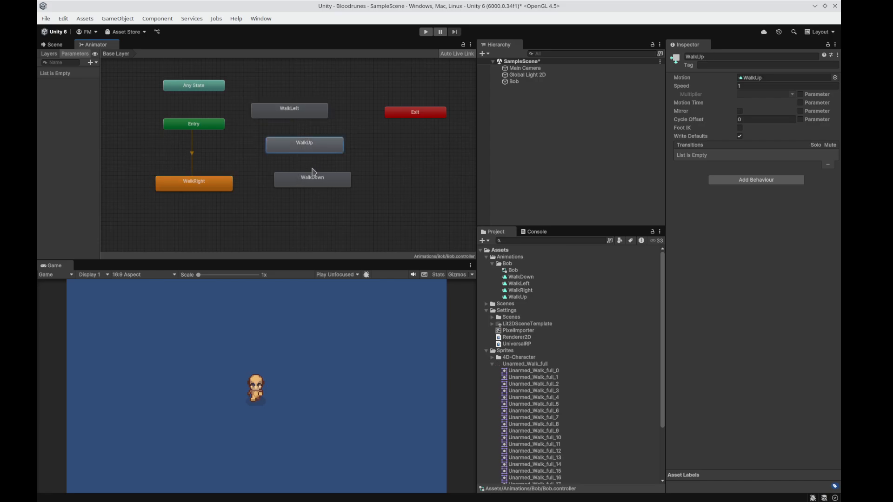
pyautogui.click(312, 179)
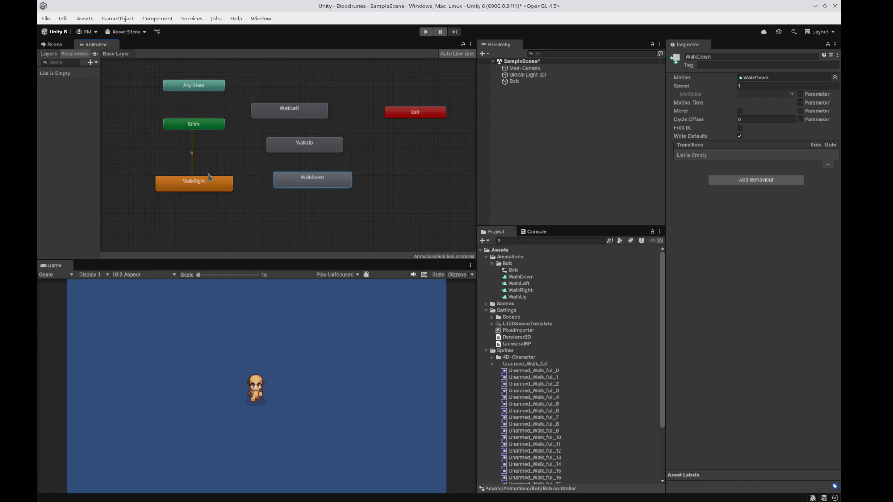
# - Make transitions from the WalkRight state to the WalkDown, WalkUp and WalkLeft states
pyautogui.click(224, 189)
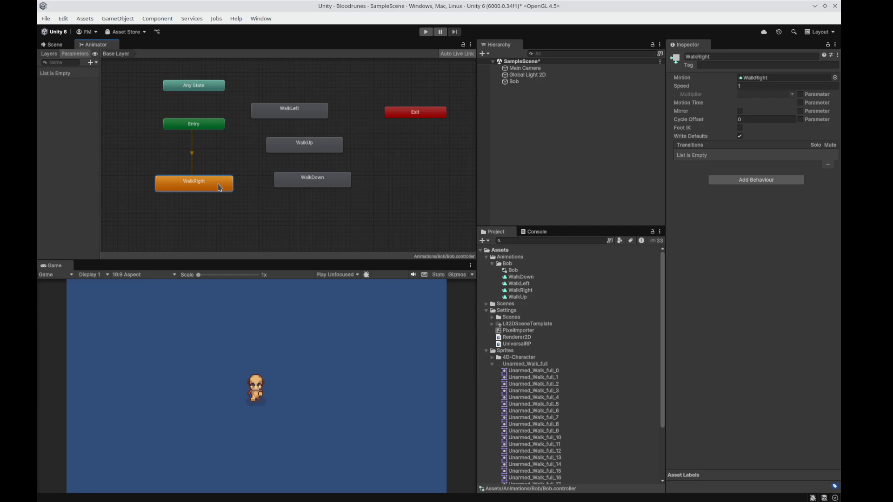
pyautogui.rightClick(219, 184)
pyautogui.click(282, 190)
pyautogui.click(324, 180)
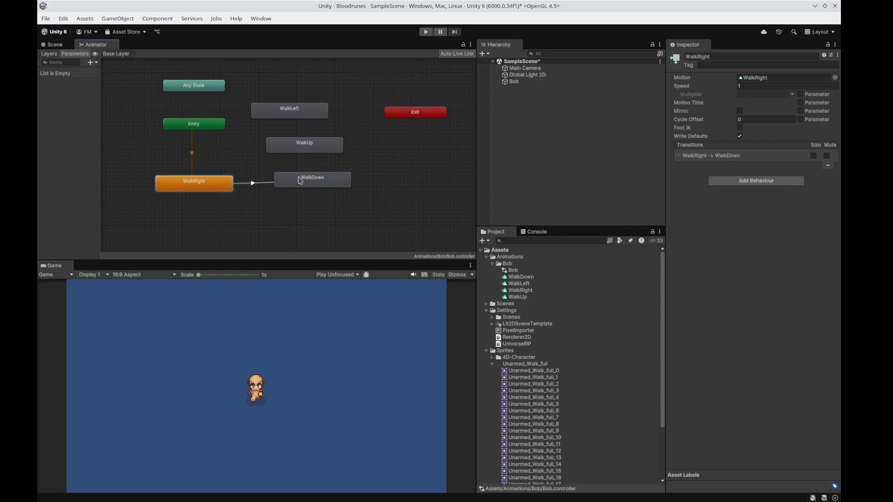
pyautogui.rightClick(207, 185)
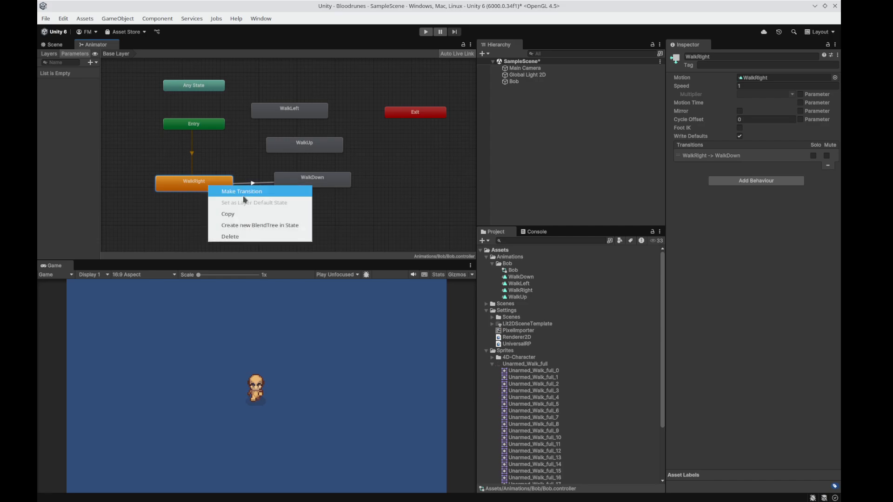
pyautogui.click(244, 191)
pyautogui.click(298, 154)
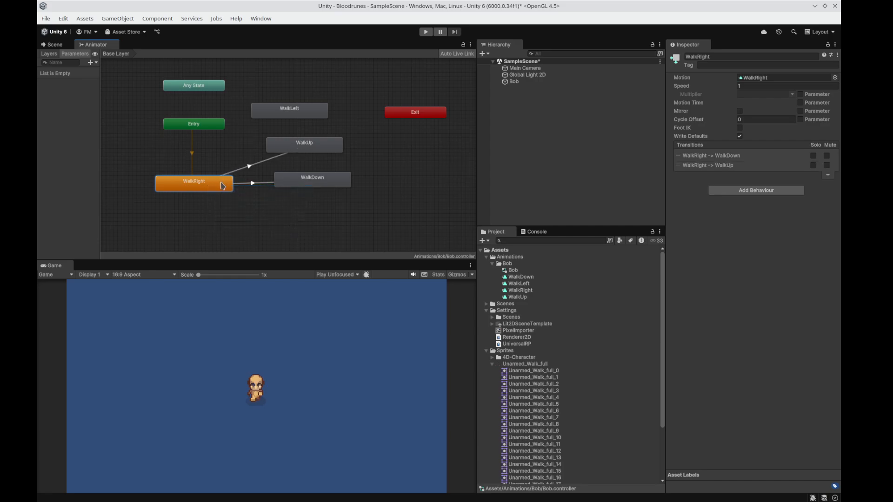
pyautogui.rightClick(222, 184)
pyautogui.click(251, 188)
pyautogui.click(285, 112)
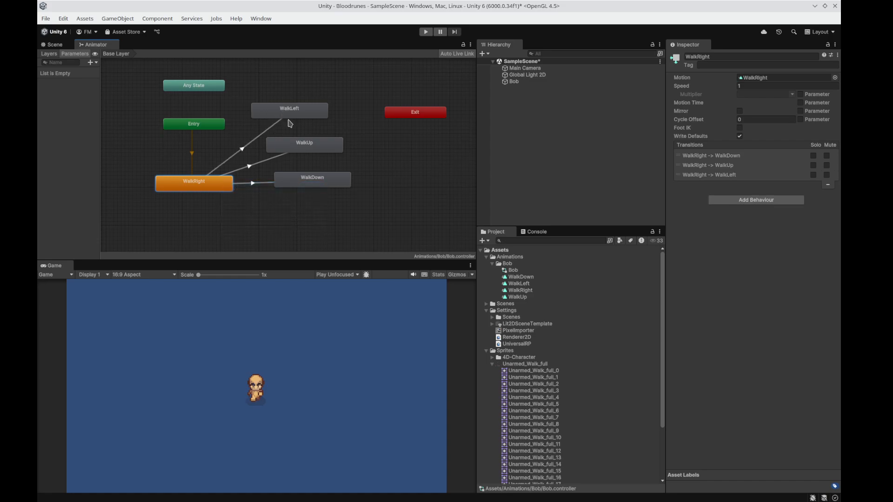
# - Start making a transition from the WalkLeft state in the animator graph
pyautogui.rightClick(277, 113)
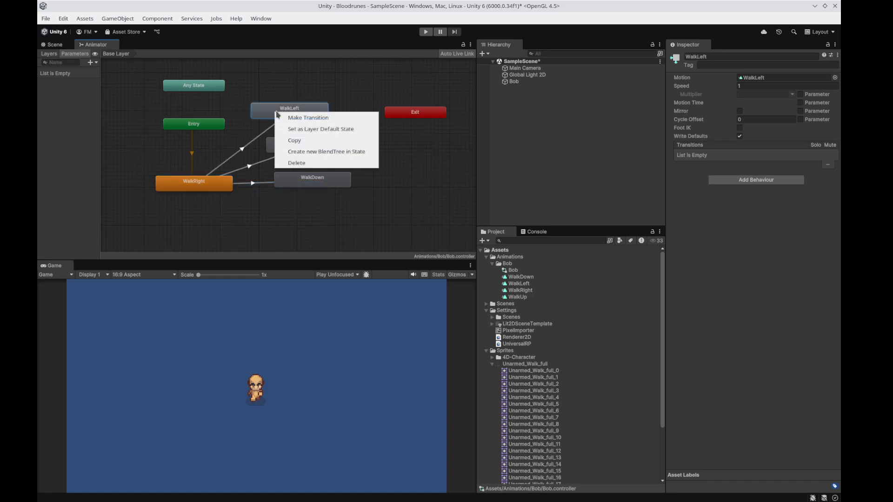
# - Add transitions from the WalkLeft state to WalkRight and to WalkUp
pyautogui.click(308, 118)
pyautogui.click(210, 187)
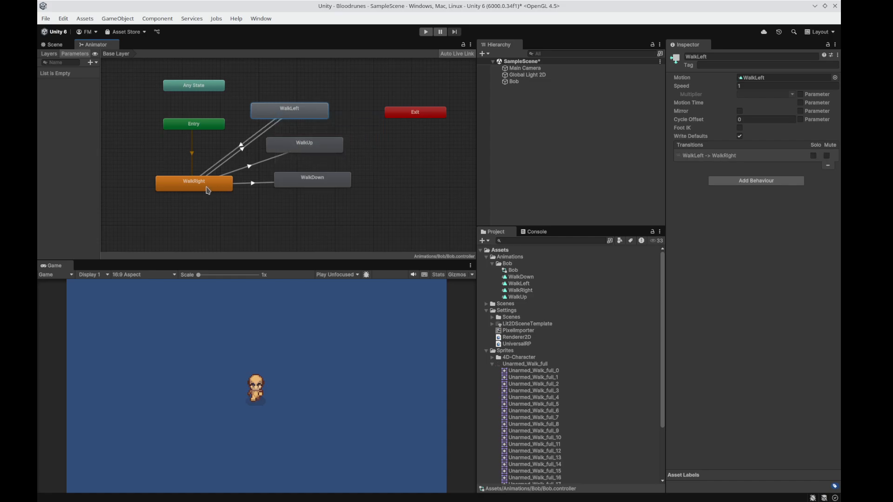
pyautogui.rightClick(314, 112)
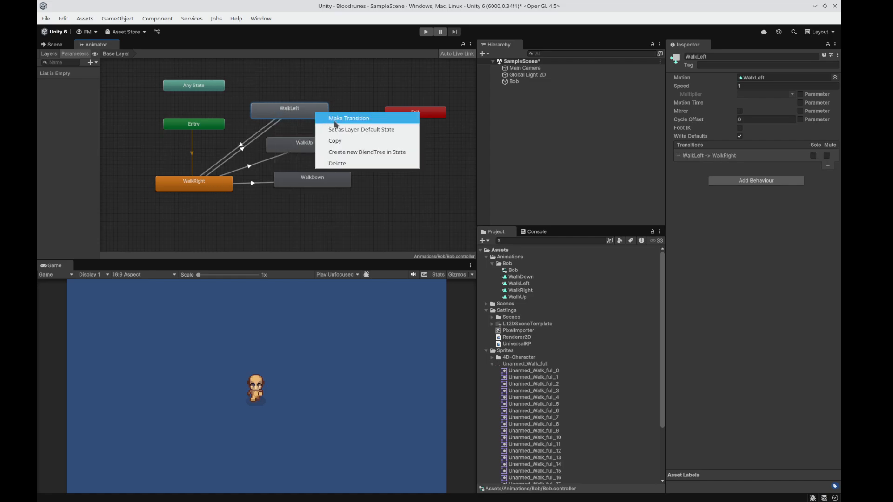
pyautogui.click(320, 124)
pyautogui.click(324, 146)
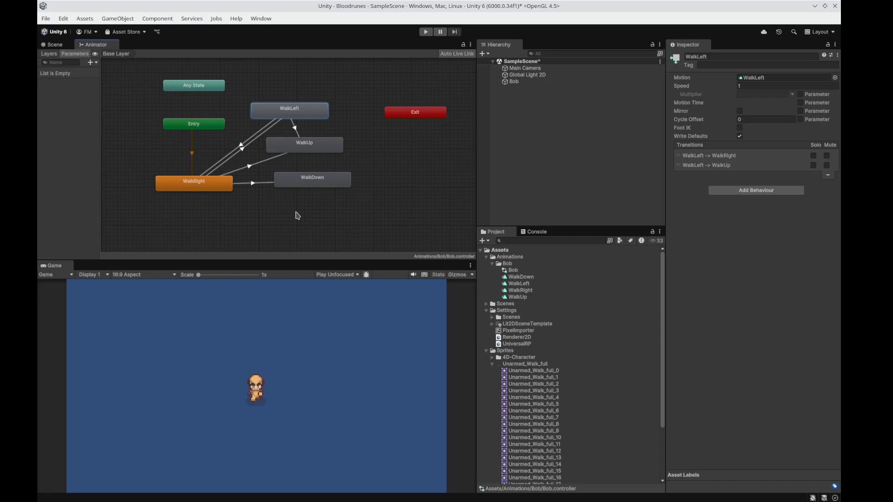
pyautogui.click(257, 183)
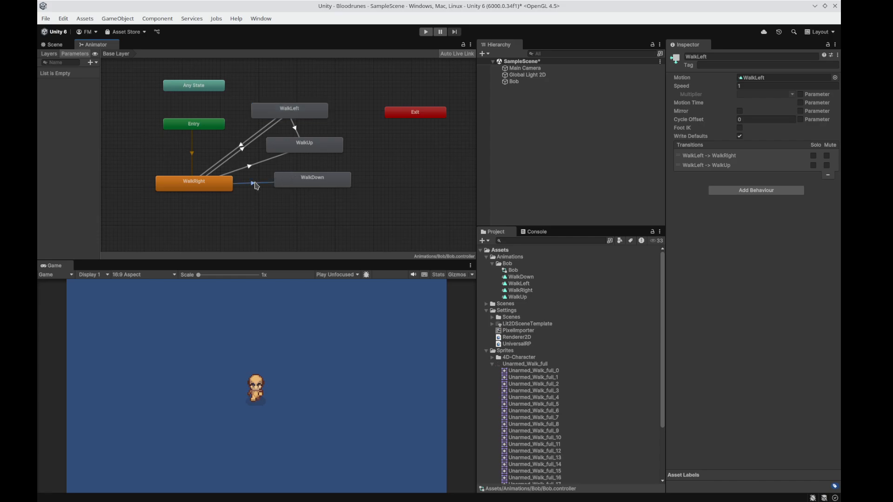
pyautogui.click(260, 167)
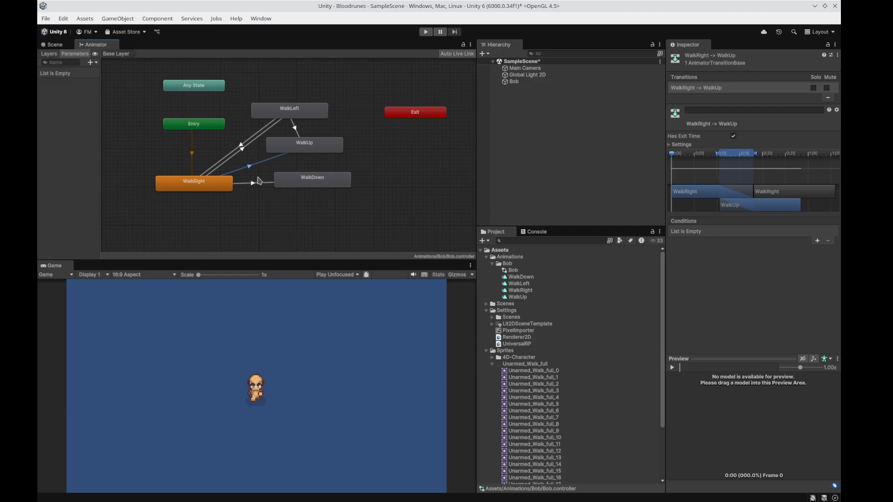
pyautogui.click(258, 202)
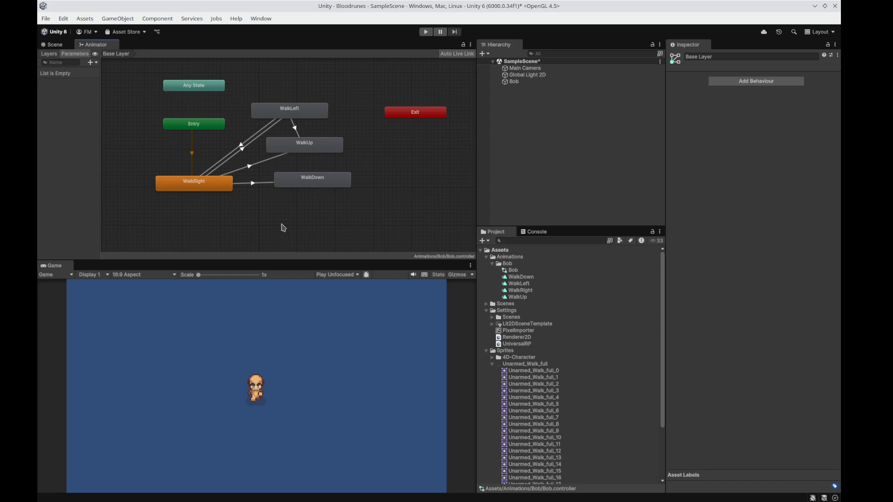
# - Undo all the transitions made between the walk states
pyautogui.hotkey('ctrl', 'z')
pyautogui.hotkey('ctrl', 'z')
pyautogui.hotkey('ctrl', 'z')
pyautogui.hotkey('ctrl', 'z')
pyautogui.hotkey('ctrl', 'z')
pyautogui.hotkey('ctrl', 'z')
pyautogui.hotkey('ctrl', 'z')
pyautogui.hotkey('ctrl', 'z')
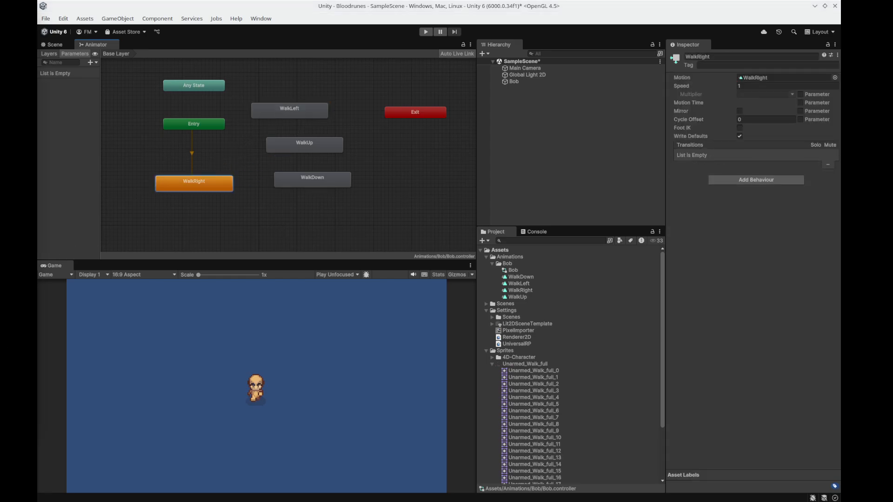
pyautogui.hotkey('ctrl', 'z')
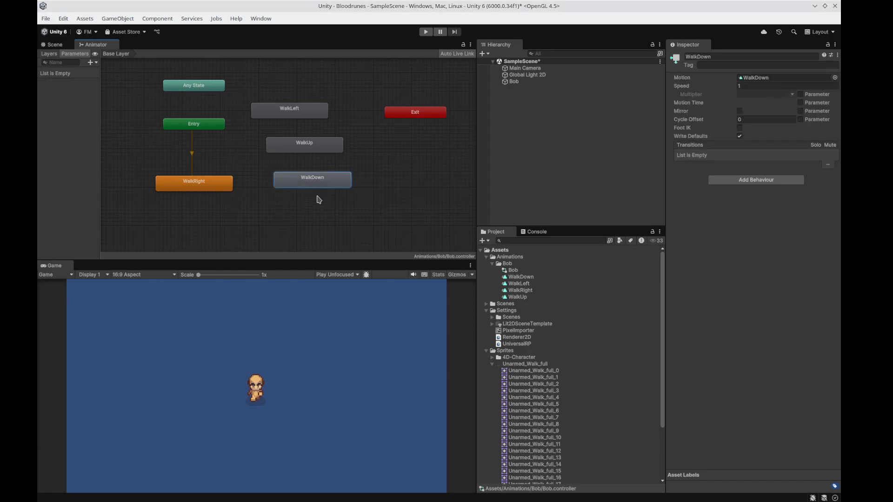
# - Delete the WalkDown, WalkUp, WalkLeft and WalkRight states from the base layer
pyautogui.keyDown('shift'); pyautogui.click(318, 147); pyautogui.keyUp('shift')
pyautogui.keyDown('shift'); pyautogui.click(316, 112); pyautogui.keyUp('shift')
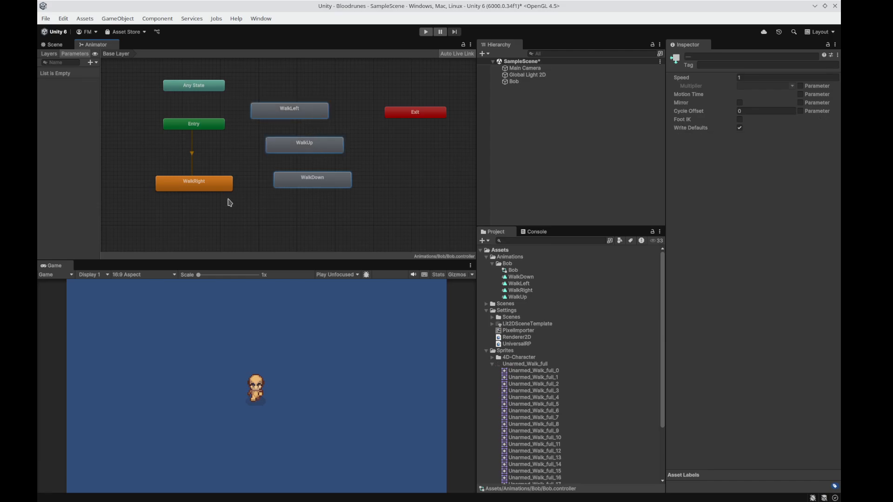
pyautogui.keyDown('shift'); pyautogui.click(206, 189); pyautogui.keyUp('shift')
pyautogui.press('Delete')
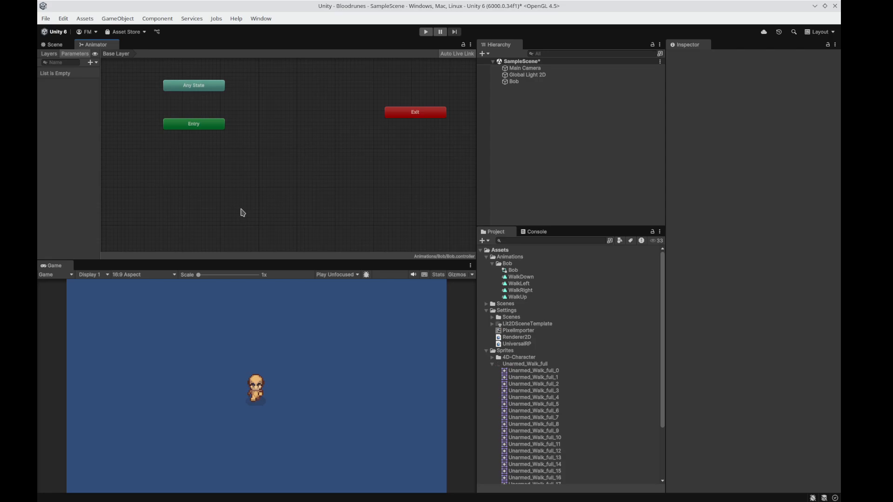
# - Create a state from a new blend tree in the base layer and name it Movement
pyautogui.rightClick(262, 171)
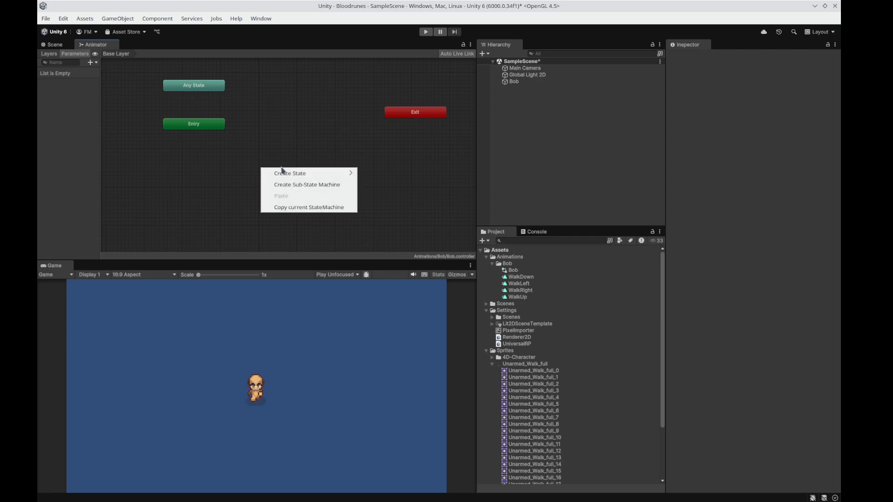
pyautogui.moveTo(286, 177)
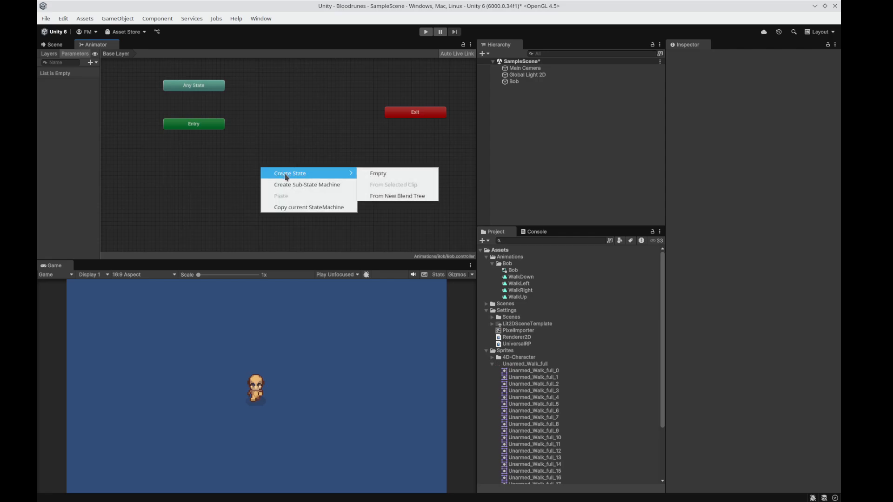
pyautogui.click(406, 203)
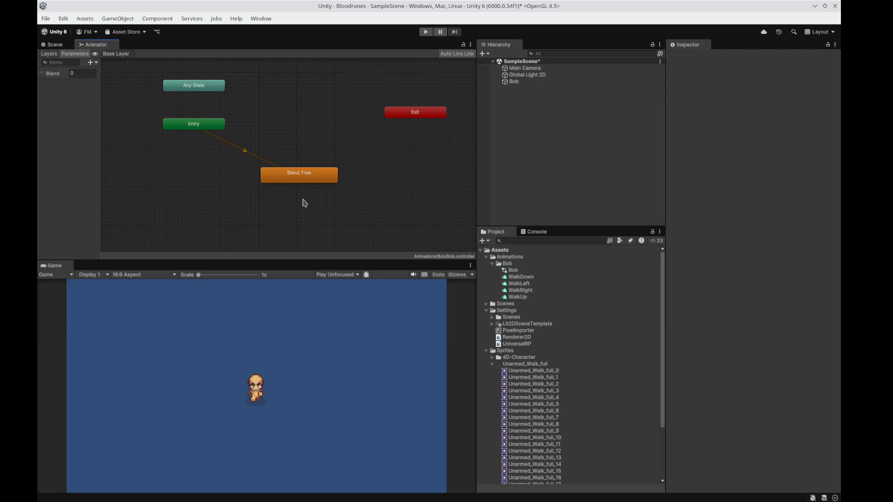
pyautogui.moveTo(301, 181)
pyautogui.mouseDown()
pyautogui.moveTo(234, 190)
pyautogui.moveTo(281, 186)
pyautogui.moveTo(288, 175)
pyautogui.mouseUp()
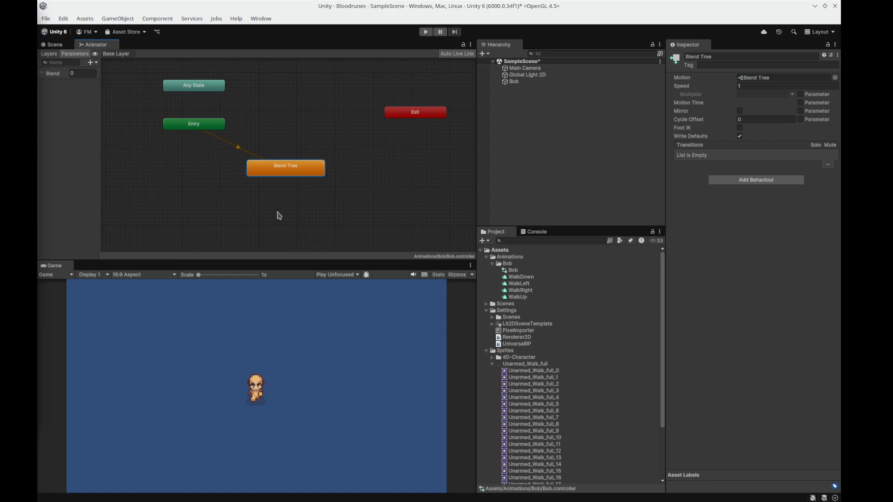
pyautogui.click(725, 56)
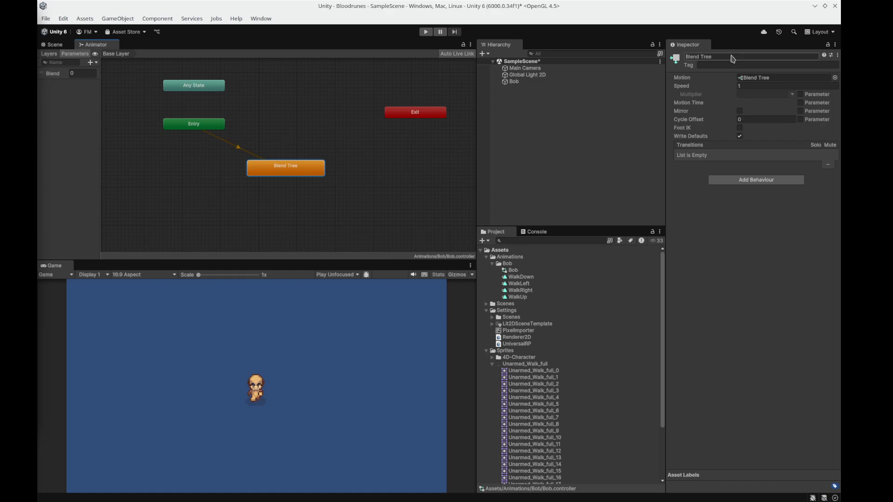
pyautogui.write('Movement')
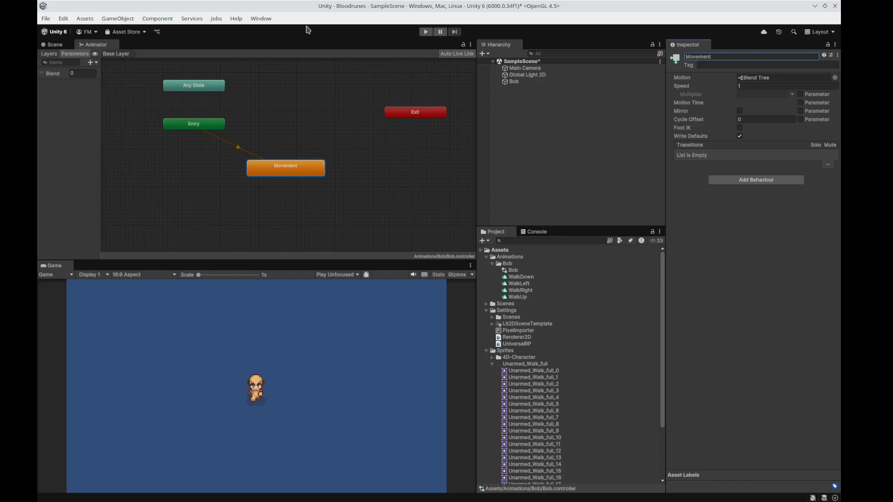
# - Open the Movement state to work inside its blend tree
pyautogui.doubleClick(287, 178)
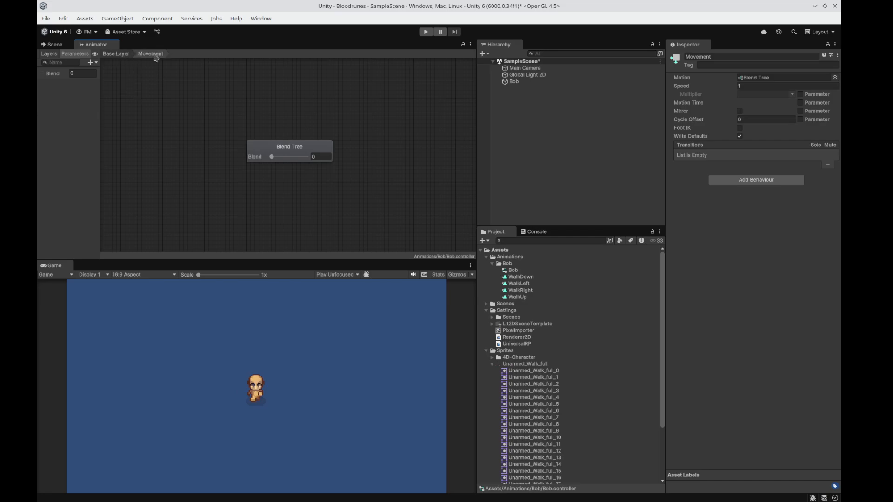
pyautogui.click(116, 54)
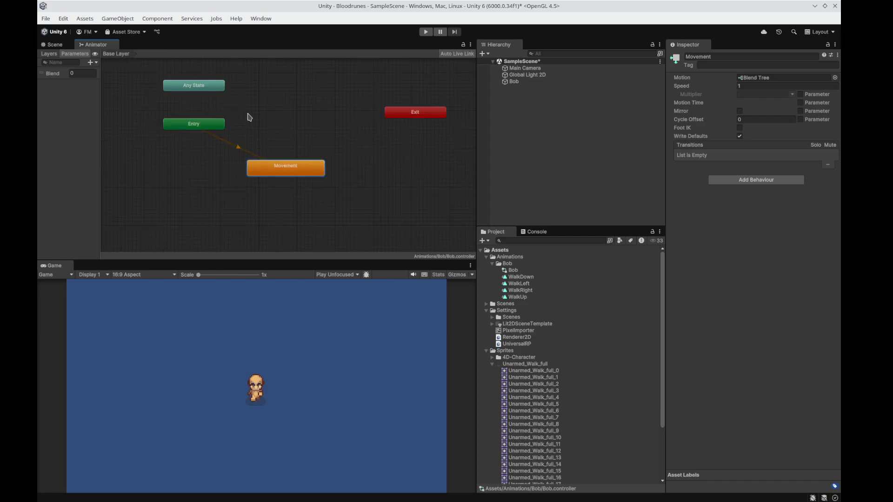
pyautogui.doubleClick(293, 170)
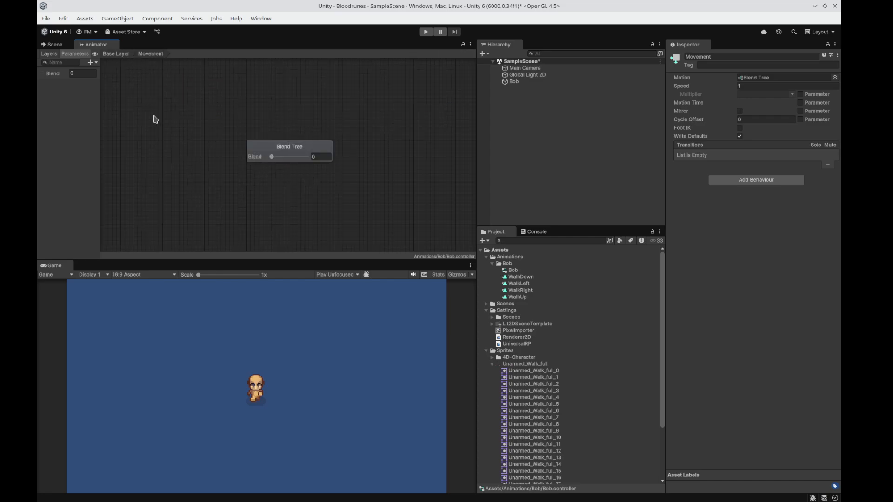
pyautogui.scroll(3, 293, 173)
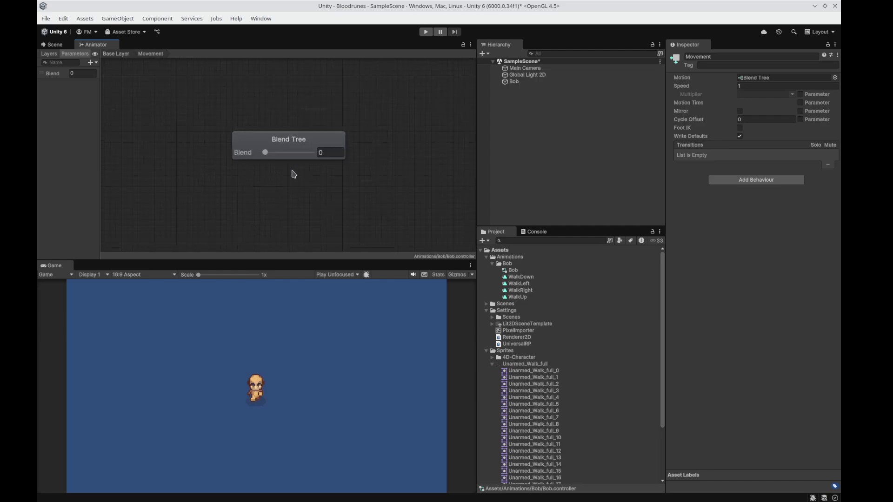
pyautogui.moveTo(294, 174); pyautogui.dragTo(236, 175, button='middle')
pyautogui.scroll(-3, 291, 197)
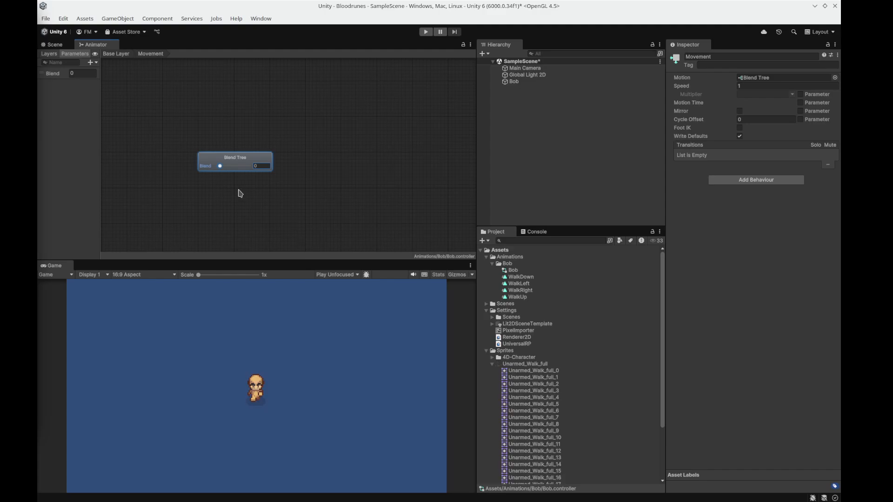
pyautogui.scroll(3, 239, 190)
pyautogui.moveTo(239, 191); pyautogui.dragTo(258, 214, button='middle')
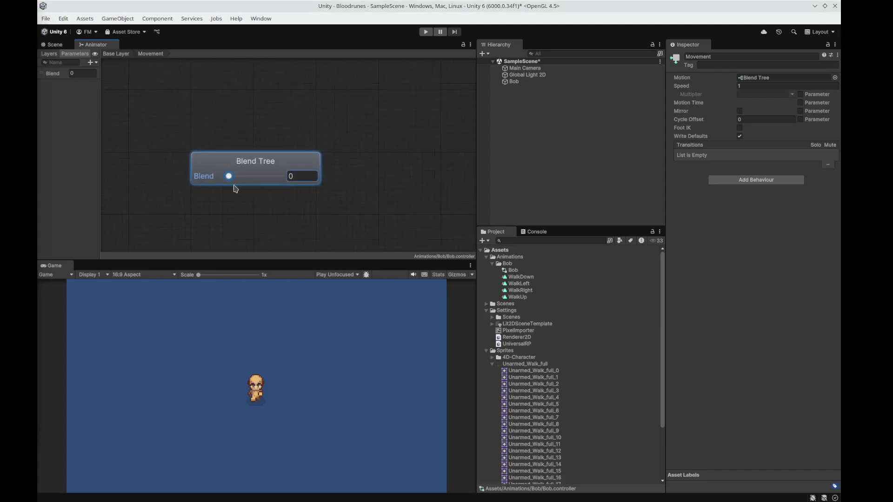
pyautogui.moveTo(231, 182)
pyautogui.mouseDown()
pyautogui.moveTo(282, 182)
pyautogui.moveTo(214, 183)
pyautogui.moveTo(284, 196)
pyautogui.moveTo(229, 191)
pyautogui.mouseUp()
pyautogui.scroll(-1, 357, 177)
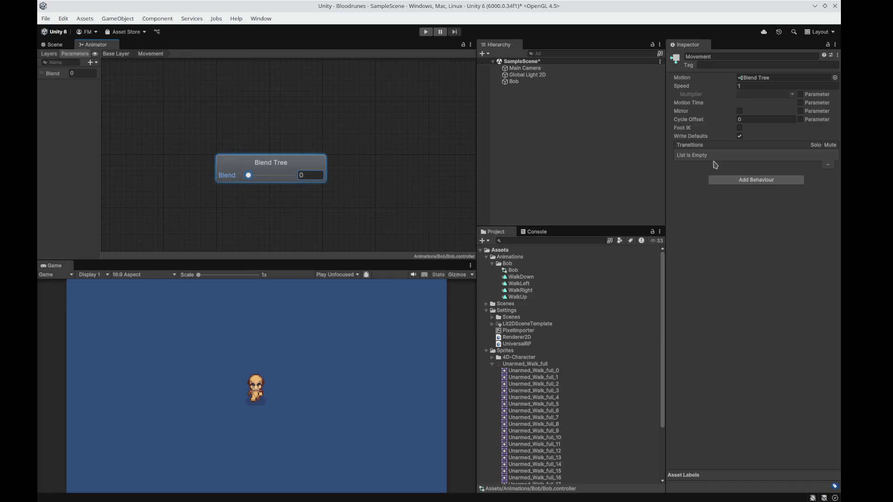
# - Set the blend type of the Blend Tree node to 2D Freeform Cartesian
pyautogui.click(277, 169)
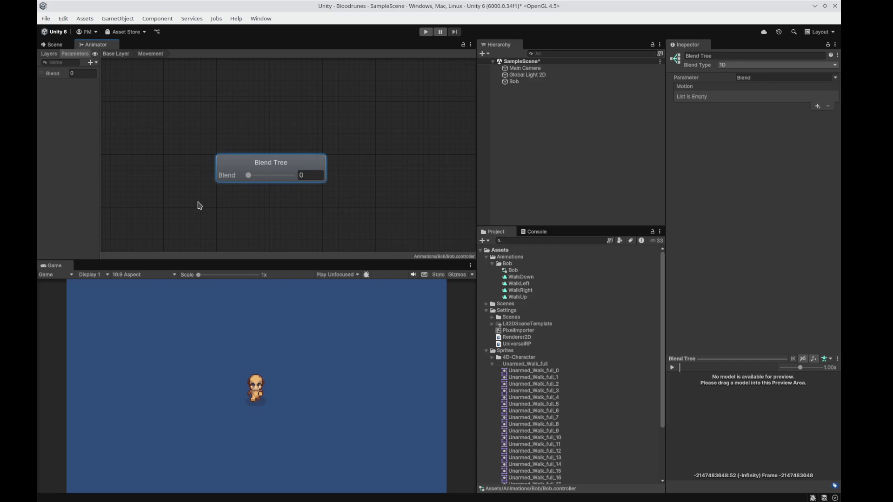
pyautogui.moveTo(576, 4)
pyautogui.click(836, 65)
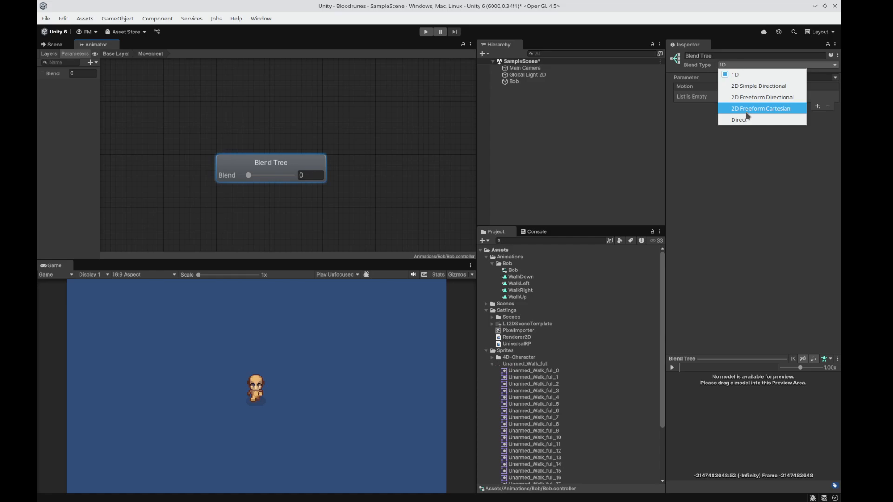
pyautogui.click(774, 115)
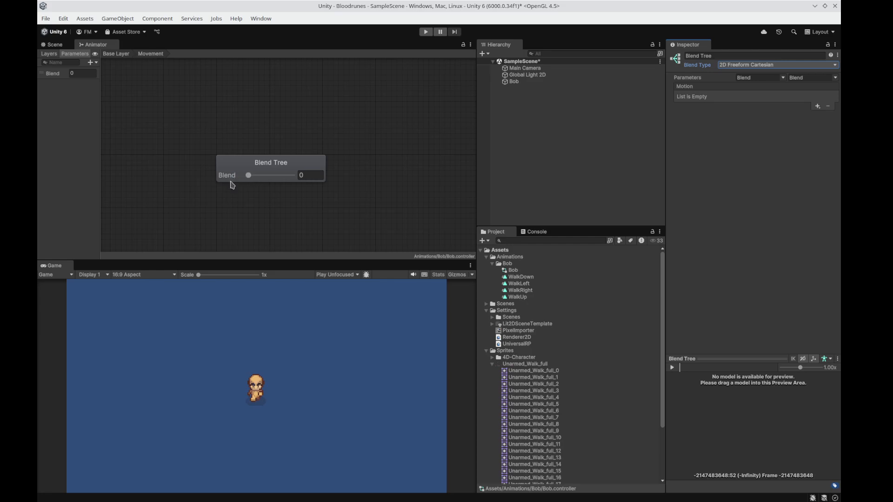
# - Add two float parameters named x and y to the animator
pyautogui.click(93, 62)
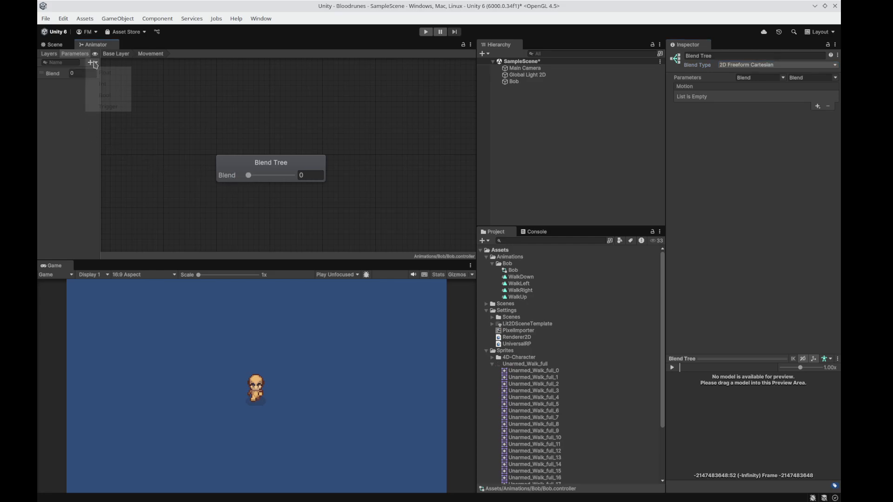
pyautogui.click(100, 72)
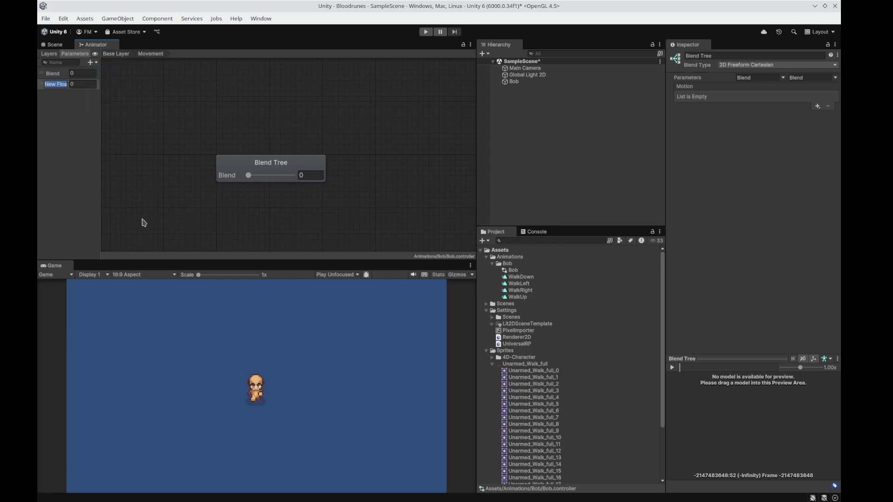
pyautogui.write('x')
pyautogui.press('Return')
pyautogui.click(91, 62)
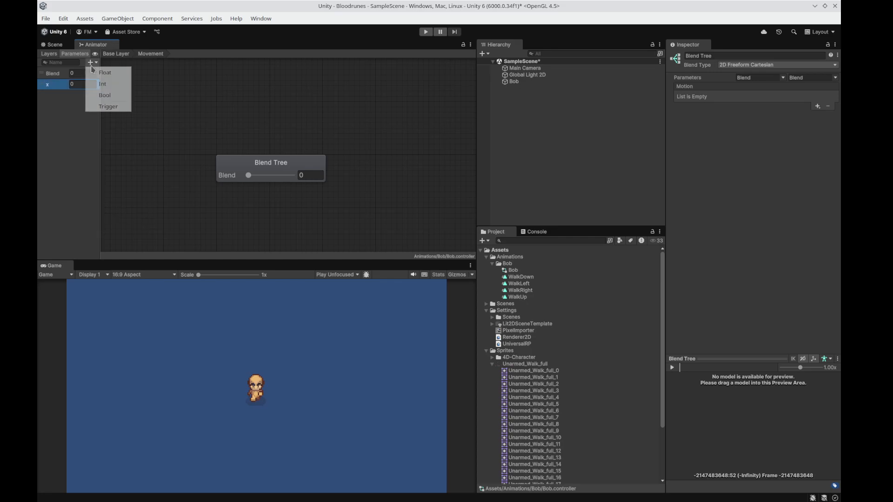
pyautogui.click(105, 73)
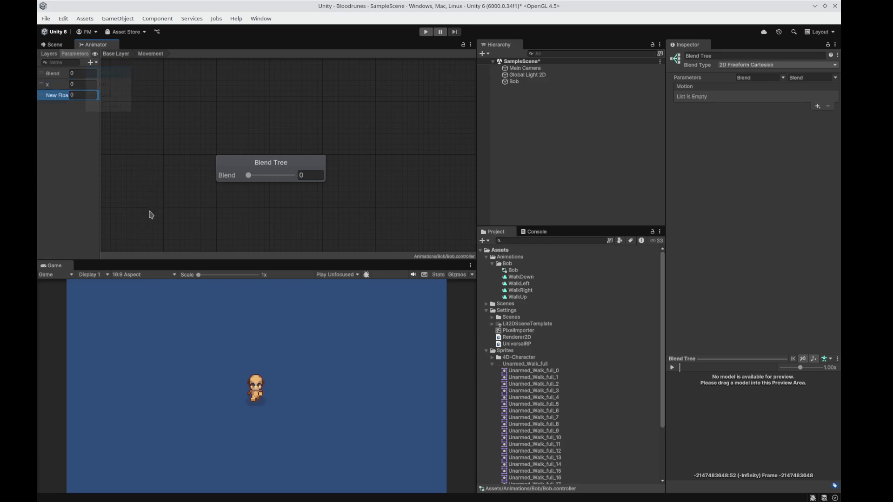
pyautogui.write('y')
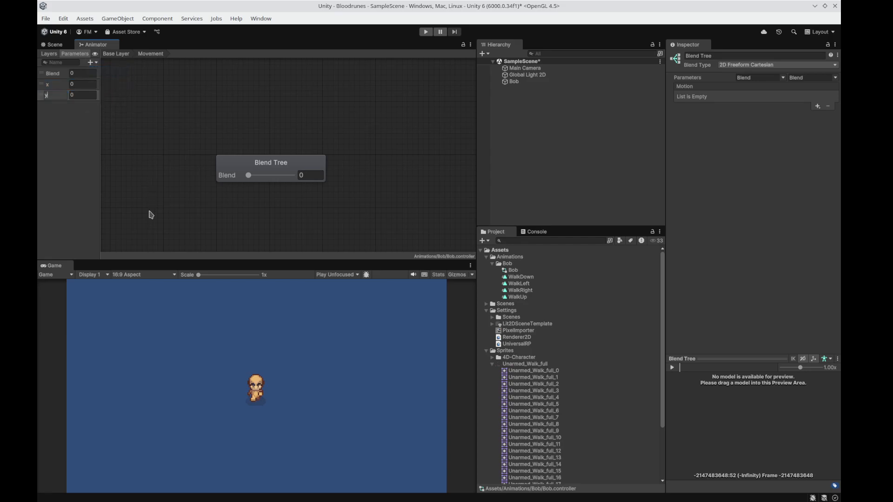
pyautogui.press('Return')
# - Delete the Blend parameter from the animator, including its use by the blend tree
pyautogui.click(57, 75)
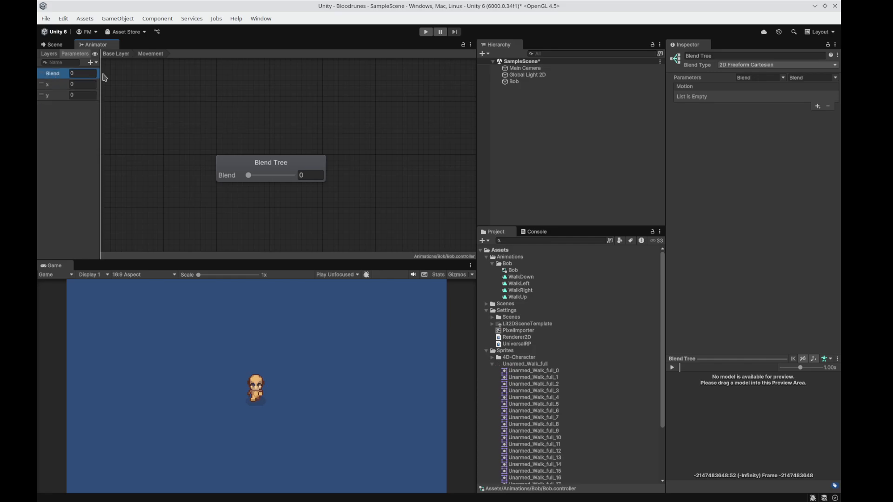
pyautogui.rightClick(55, 71)
pyautogui.click(77, 75)
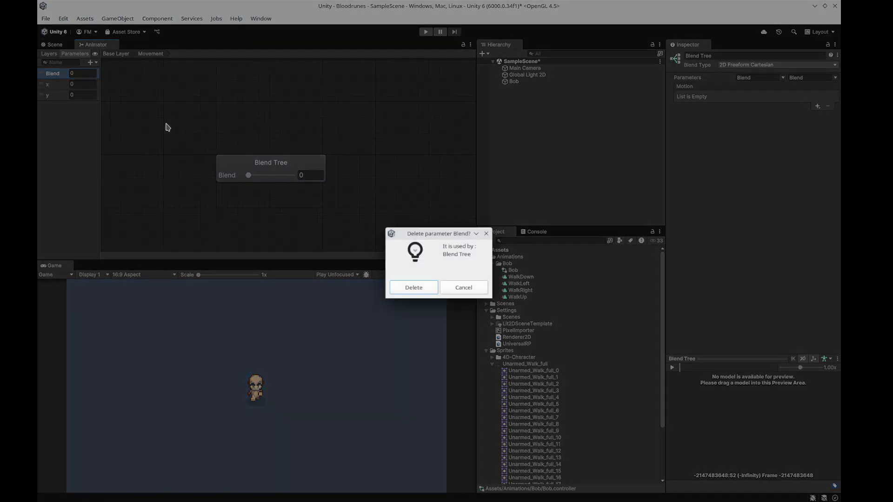
pyautogui.click(412, 286)
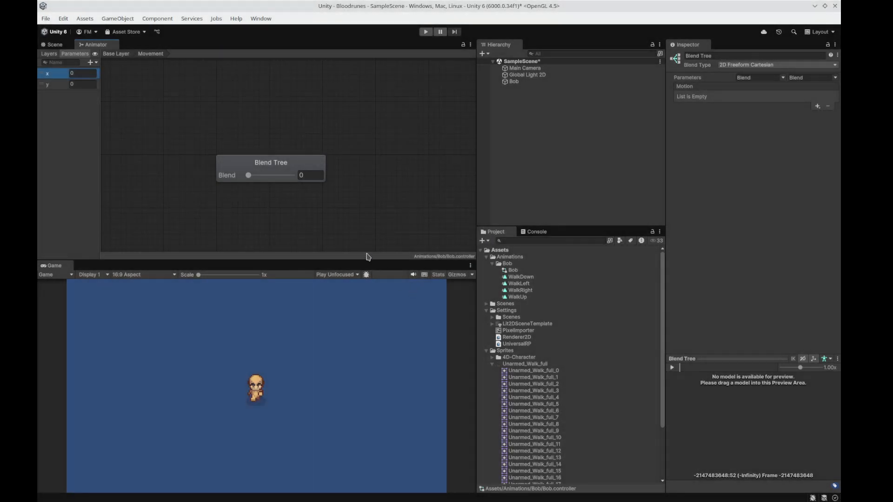
# - Assign x as the first and y as the second parameter of the blend tree
pyautogui.click(746, 116)
pyautogui.click(757, 79)
pyautogui.click(782, 77)
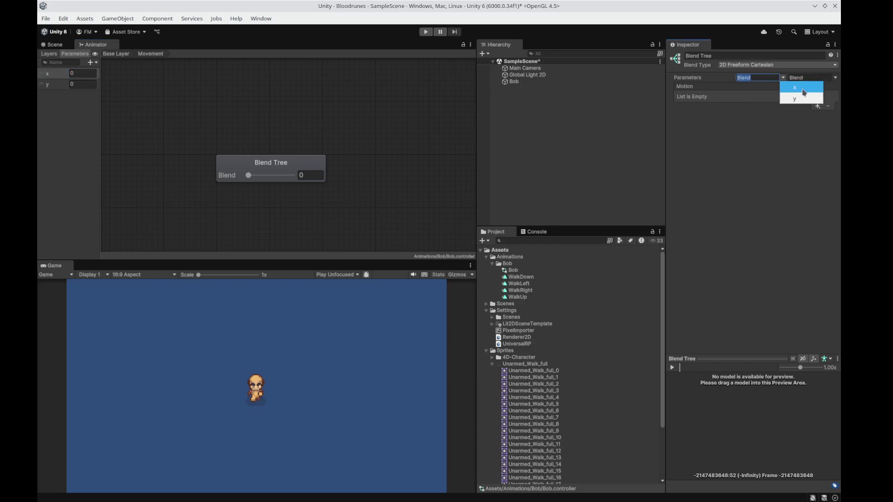
pyautogui.click(802, 90)
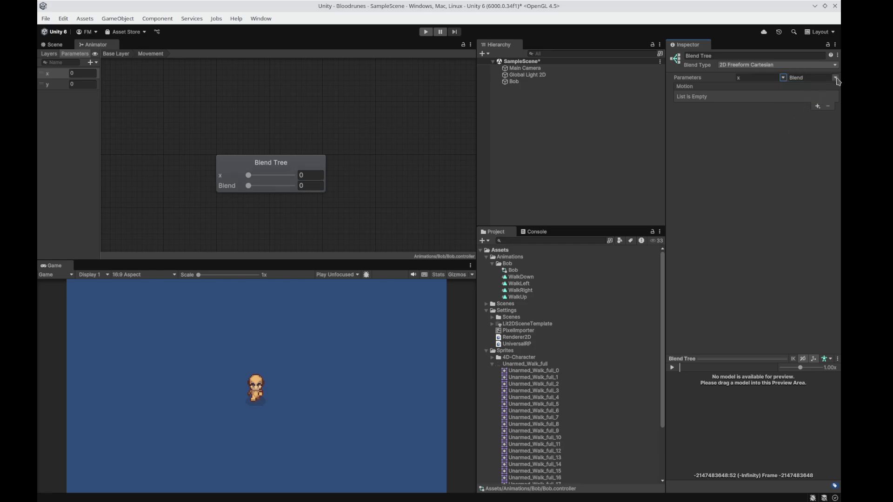
pyautogui.click(836, 79)
pyautogui.click(821, 99)
# - Try out the parameter sliders on the Blend Tree node and reset the value to 0
pyautogui.click(264, 168)
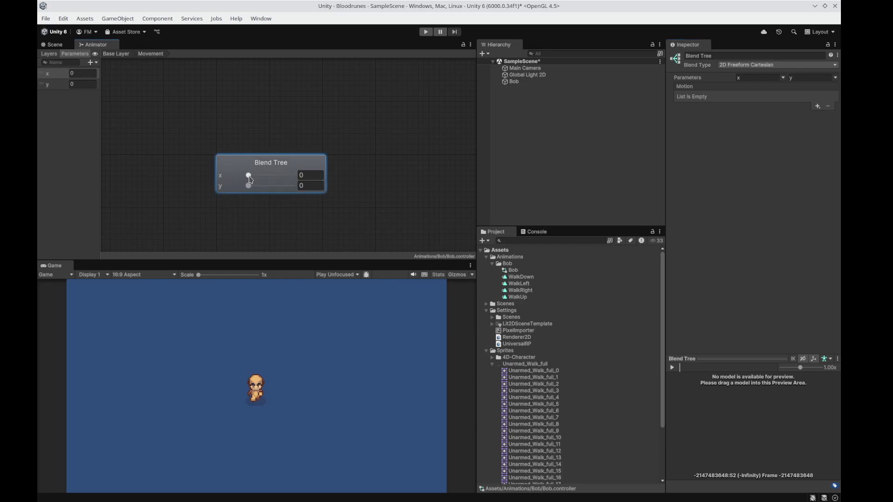
pyautogui.moveTo(249, 178)
pyautogui.mouseDown()
pyautogui.moveTo(295, 179)
pyautogui.moveTo(254, 181)
pyautogui.moveTo(253, 193)
pyautogui.moveTo(299, 191)
pyautogui.moveTo(247, 187)
pyautogui.moveTo(247, 177)
pyautogui.moveTo(290, 176)
pyautogui.moveTo(244, 183)
pyautogui.moveTo(302, 194)
pyautogui.moveTo(246, 187)
pyautogui.mouseUp()
pyautogui.write('0')
pyautogui.press('Return')
pyautogui.moveTo(335, 178); pyautogui.dragTo(339, 160, button='middle')
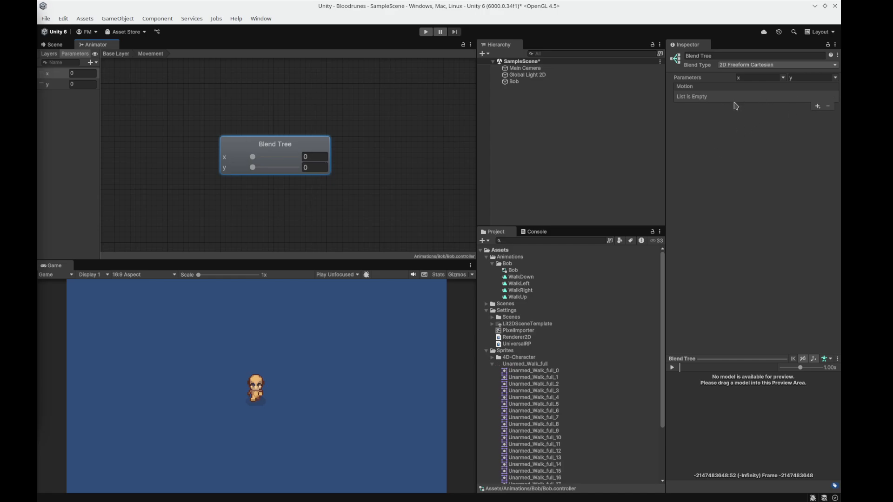
# - Add a motion field to the blend tree, assign the WalkLeft clip to it, and check the resulting clip node
pyautogui.click(819, 108)
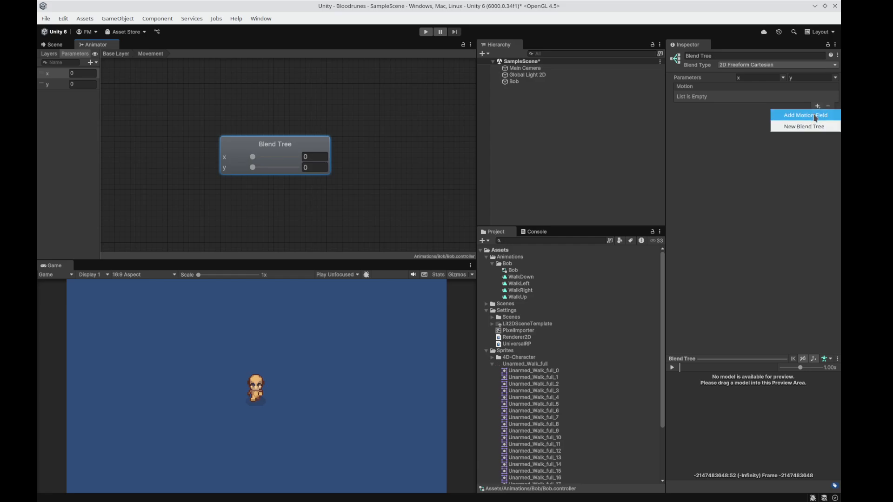
pyautogui.click(815, 117)
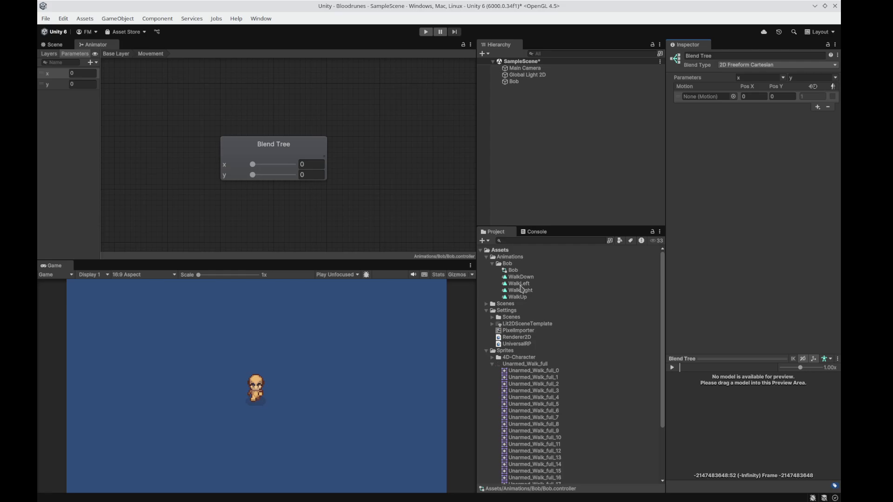
pyautogui.moveTo(520, 285); pyautogui.dragTo(704, 100)
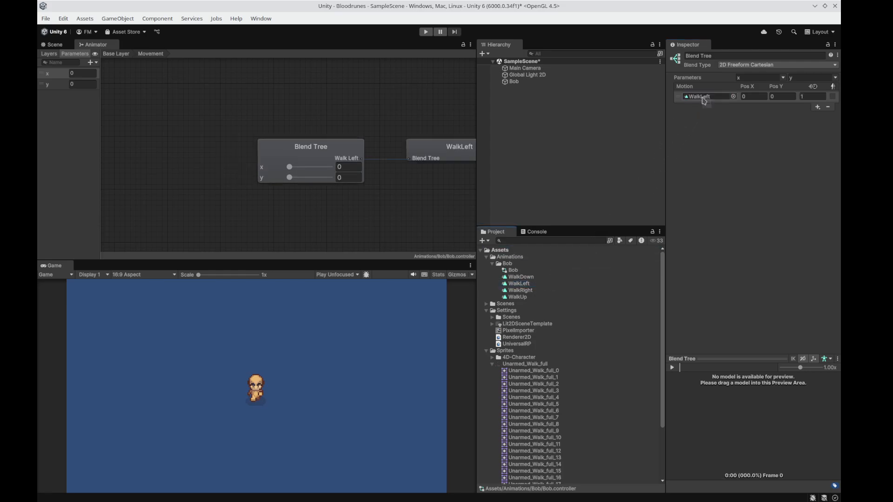
pyautogui.click(313, 150)
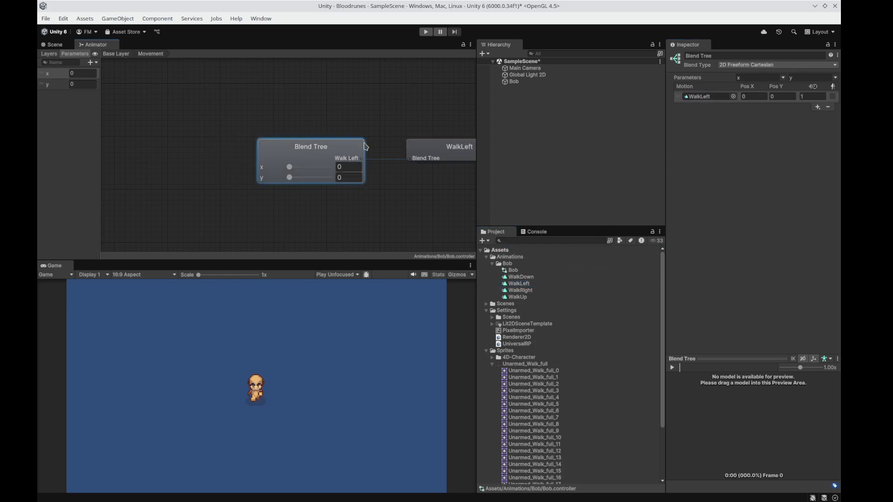
pyautogui.moveTo(409, 180); pyautogui.dragTo(323, 175, button='middle')
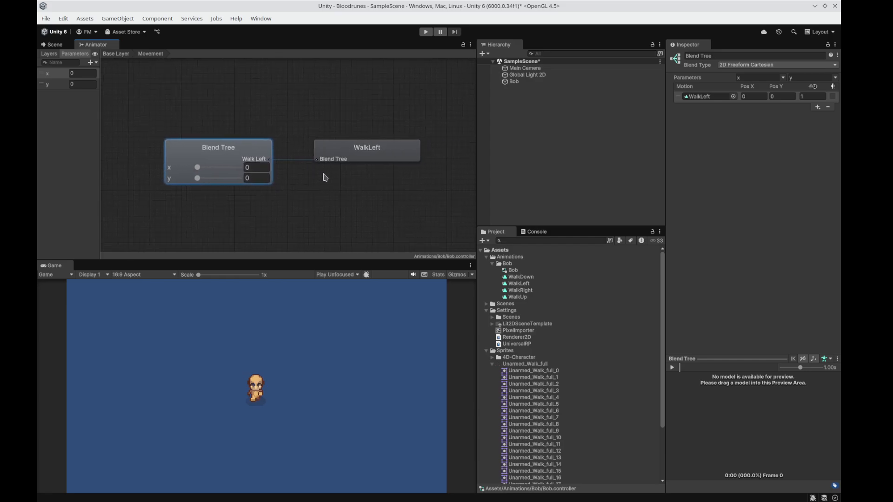
pyautogui.click(359, 154)
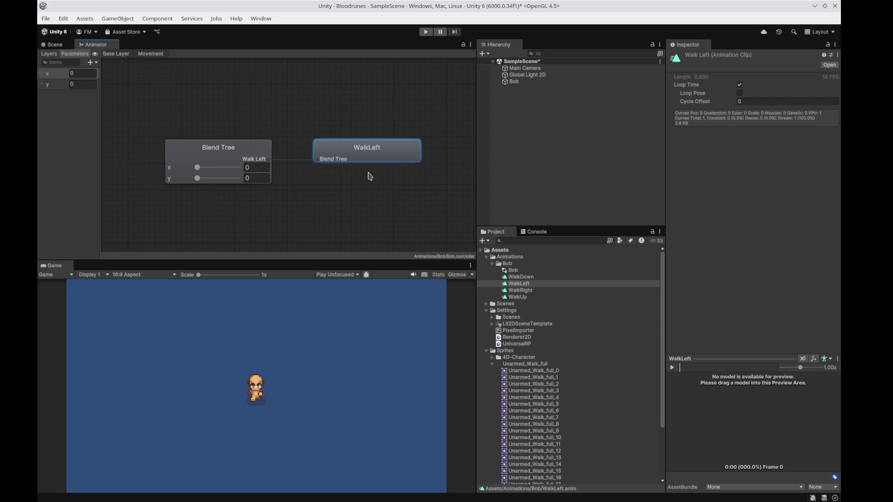
# - Add a second motion field to the blend tree and assign the WalkRight clip to it
pyautogui.click(246, 155)
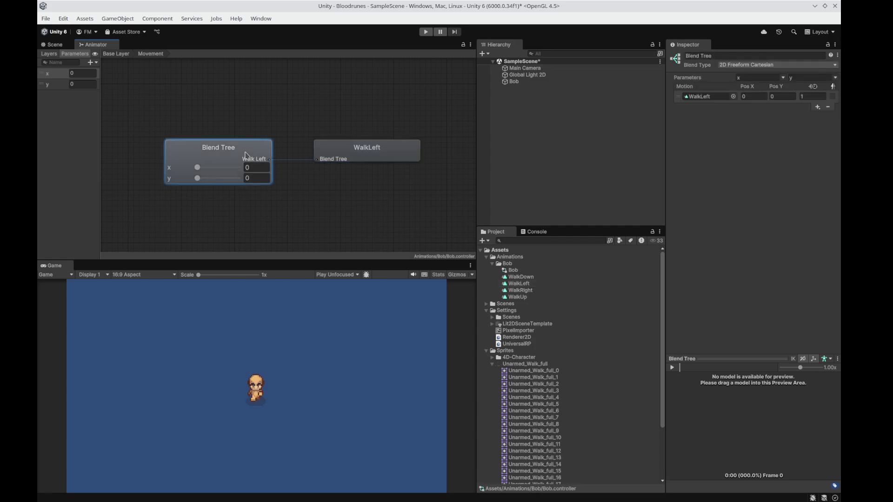
pyautogui.click(817, 107)
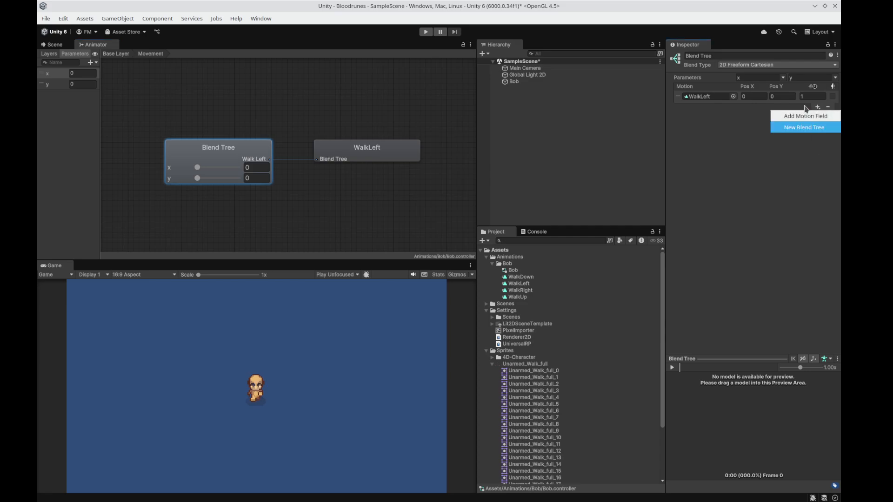
pyautogui.click(812, 120)
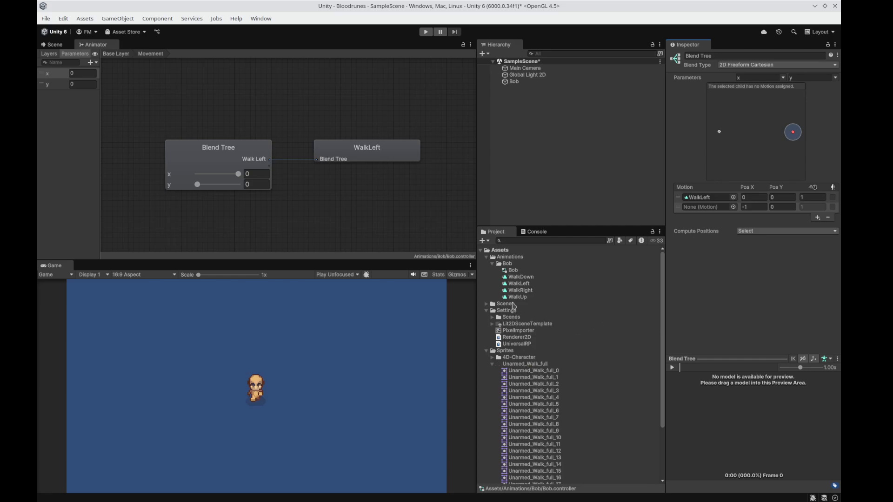
pyautogui.moveTo(520, 296); pyautogui.dragTo(716, 207)
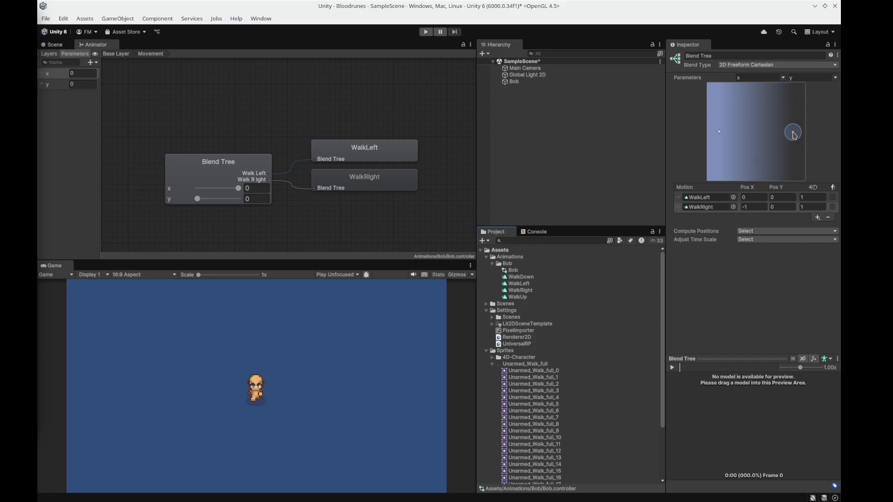
# - Move the sample point around the 2D blend graph to examine how WalkLeft and WalkRight are weighted
pyautogui.moveTo(793, 135); pyautogui.dragTo(755, 104)
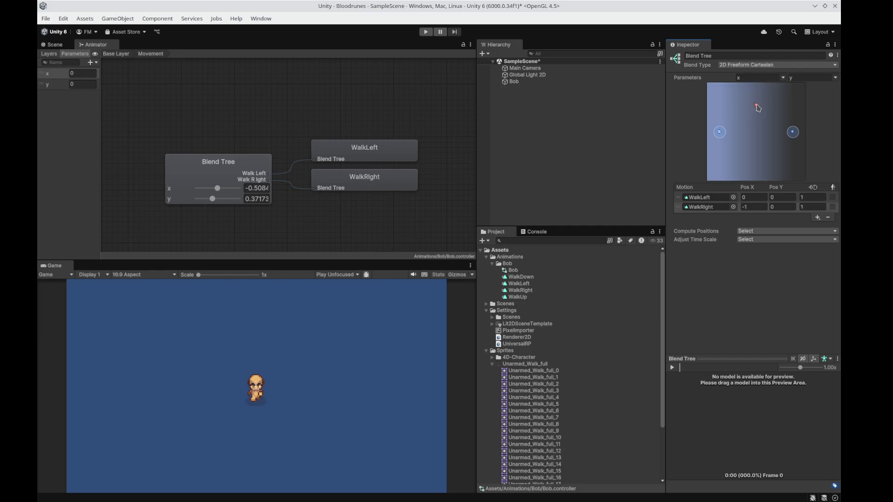
pyautogui.moveTo(755, 107); pyautogui.dragTo(761, 114)
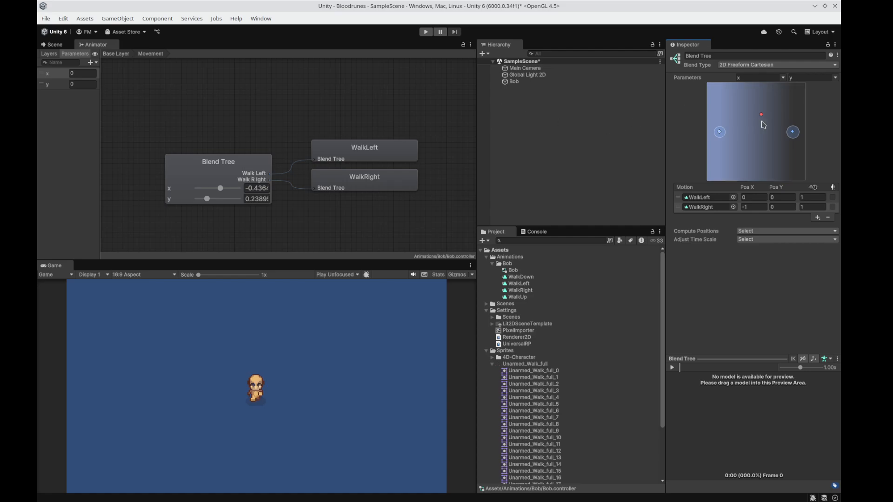
pyautogui.moveTo(762, 118); pyautogui.dragTo(764, 144)
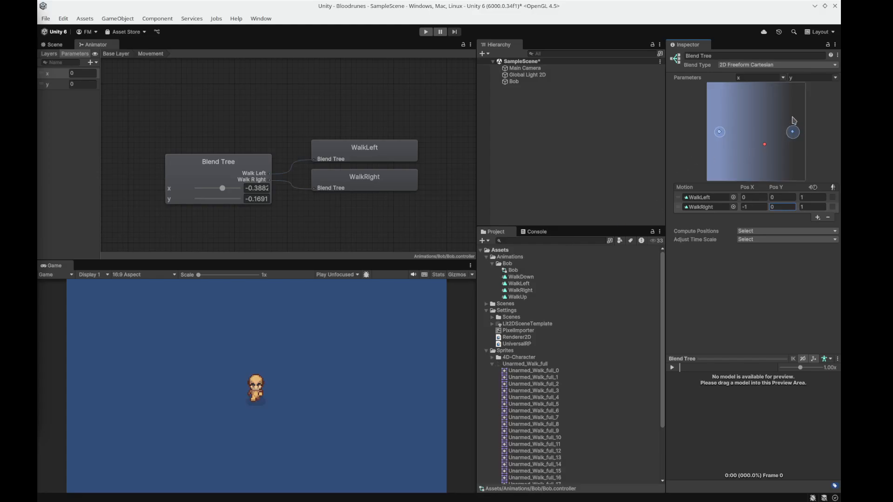
pyautogui.click(705, 198)
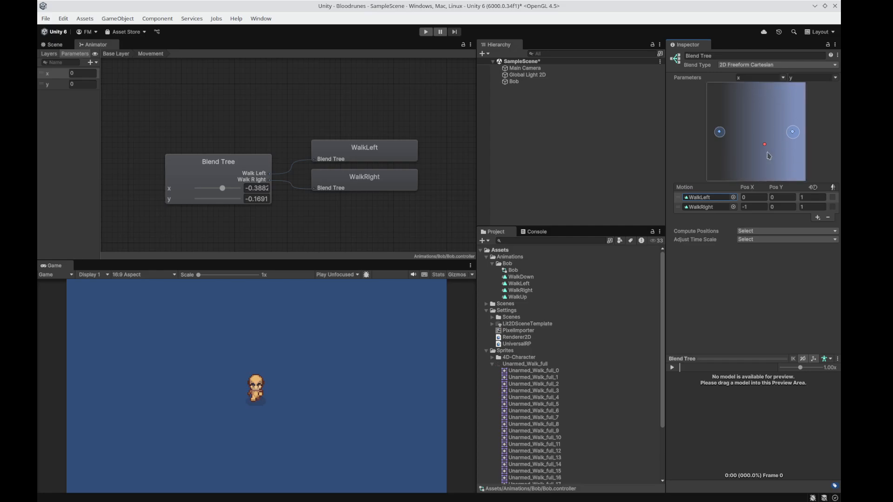
pyautogui.moveTo(766, 149); pyautogui.dragTo(749, 138)
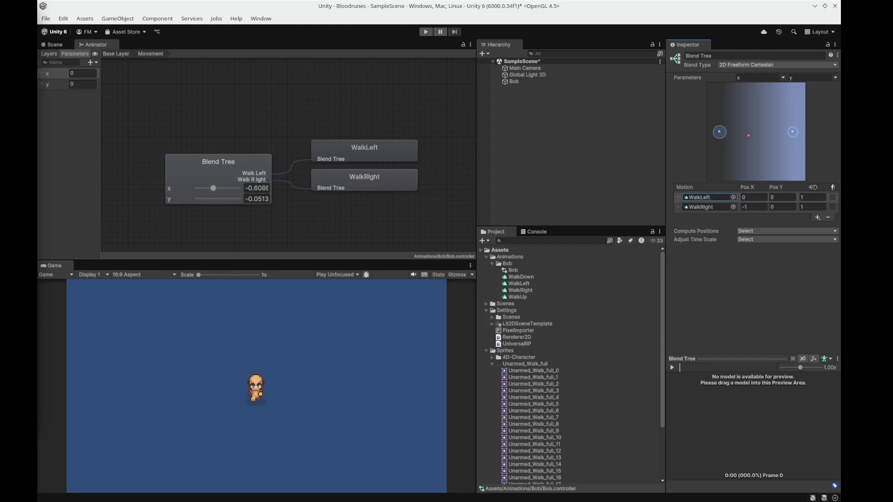
# - Add two more empty motion fields to the blend tree below WalkRight
pyautogui.click(818, 219)
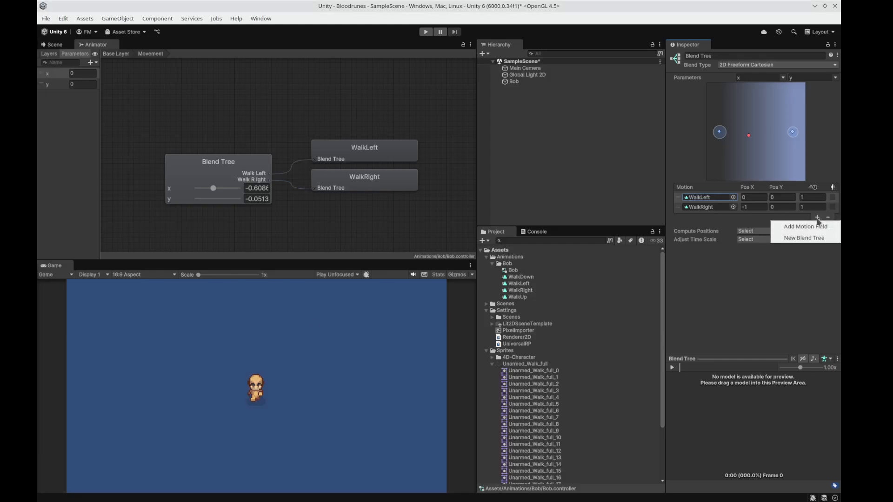
pyautogui.click(820, 225)
pyautogui.click(818, 227)
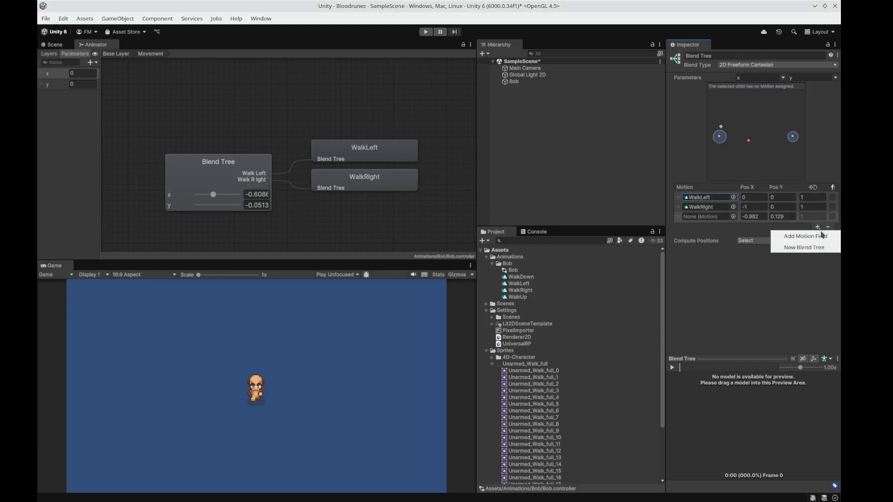
pyautogui.click(795, 235)
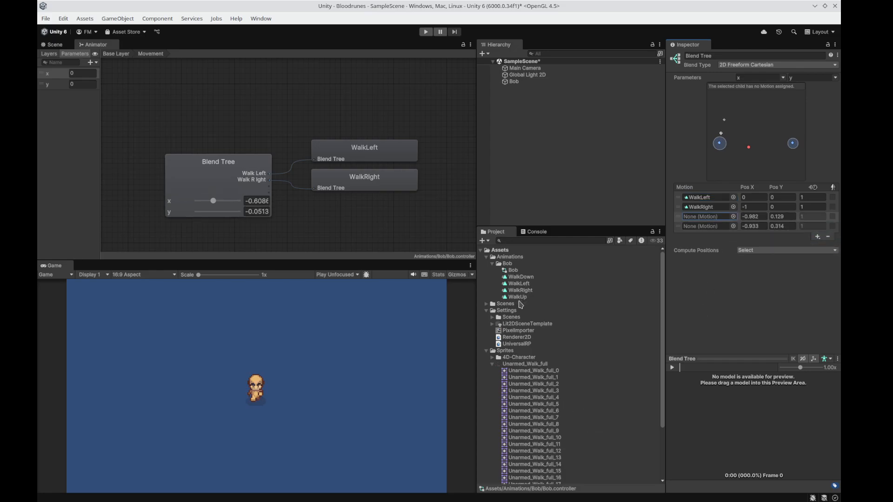
# - Assign the WalkUp clip to the third motion field and the WalkDown clip to the fourth
pyautogui.moveTo(519, 302); pyautogui.dragTo(706, 218)
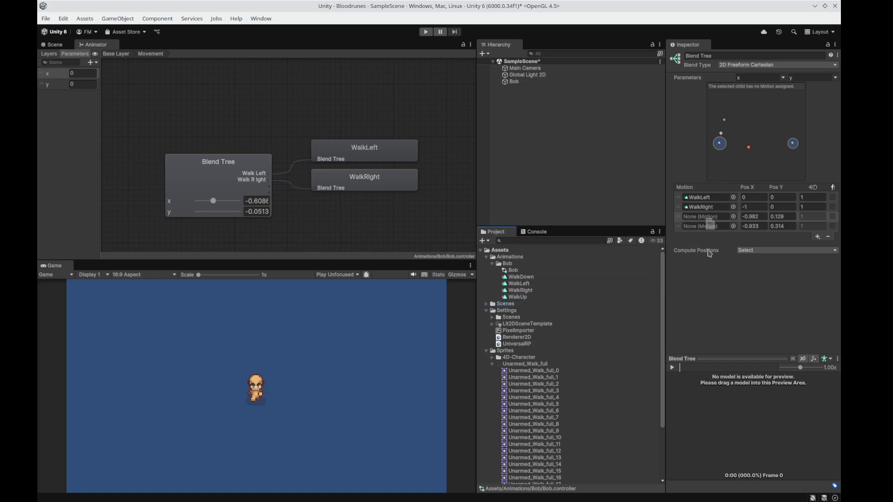
pyautogui.moveTo(530, 298); pyautogui.dragTo(708, 220)
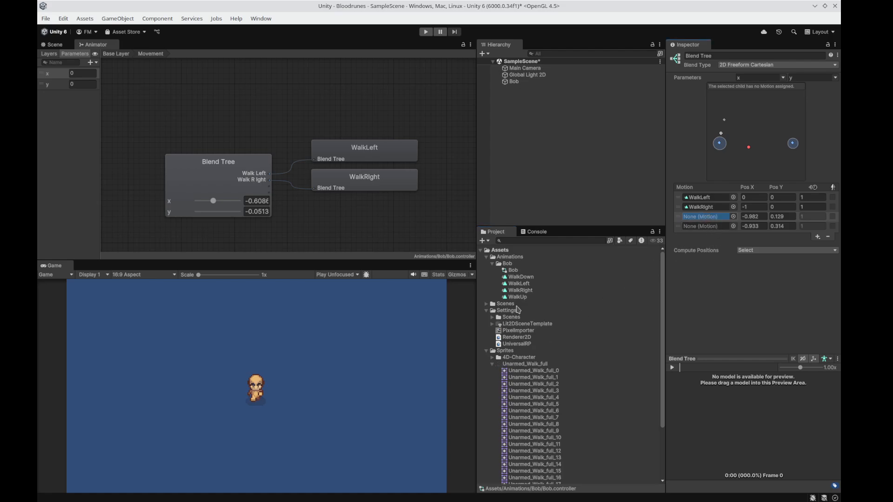
pyautogui.moveTo(524, 298); pyautogui.dragTo(709, 217)
pyautogui.click(710, 227)
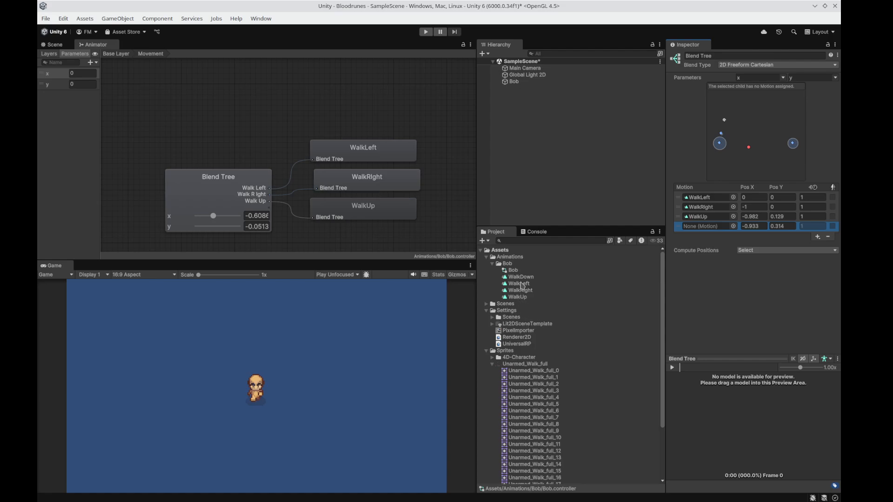
pyautogui.moveTo(520, 277); pyautogui.dragTo(706, 228)
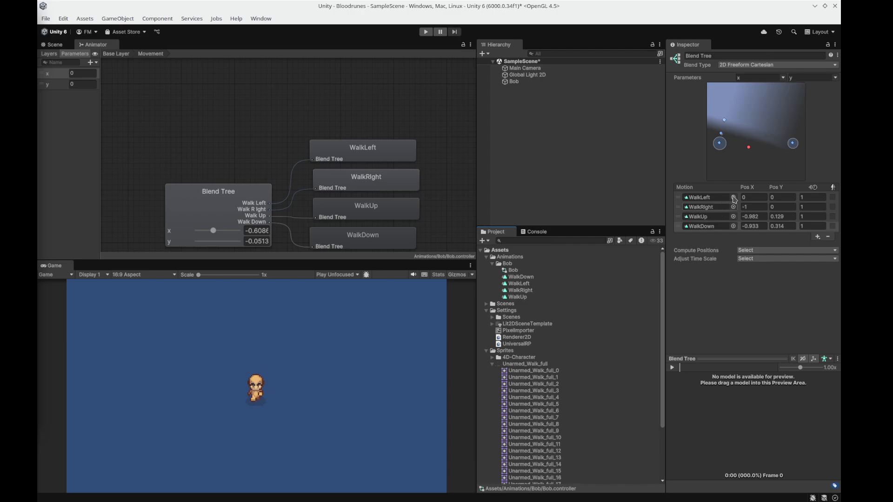
# - Set Pos X to 1 for WalkRight and -1 for WalkLeft, and check both points in the blend graph
pyautogui.click(718, 209)
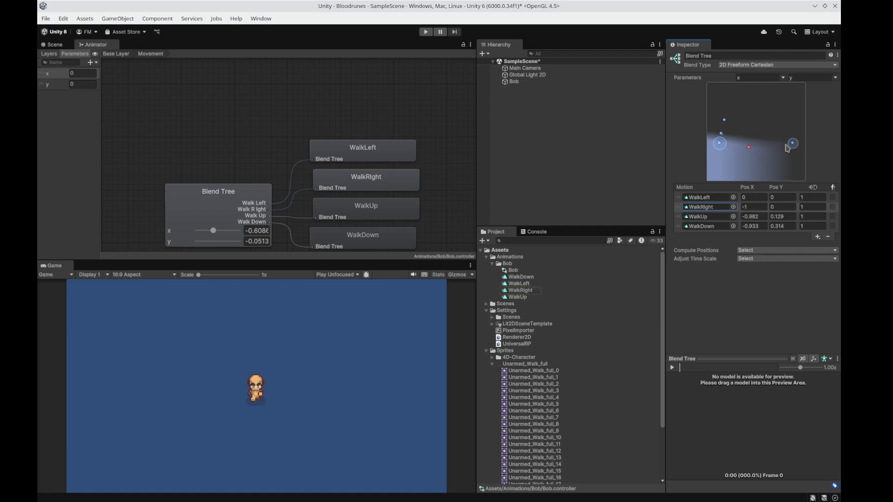
pyautogui.click(764, 207)
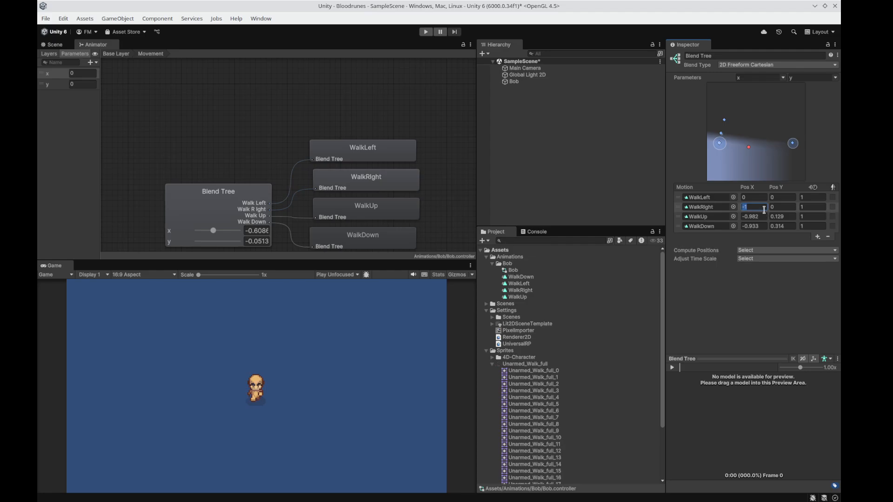
pyautogui.write('1')
pyautogui.click(782, 205)
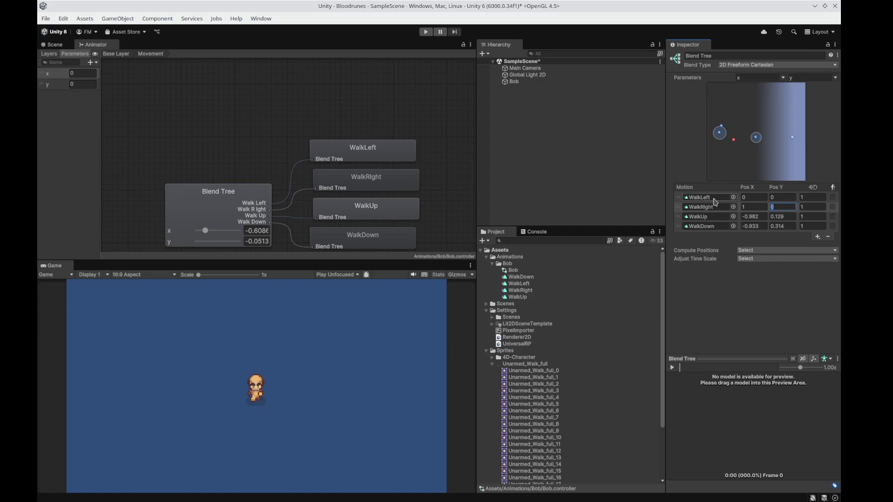
pyautogui.click(754, 197)
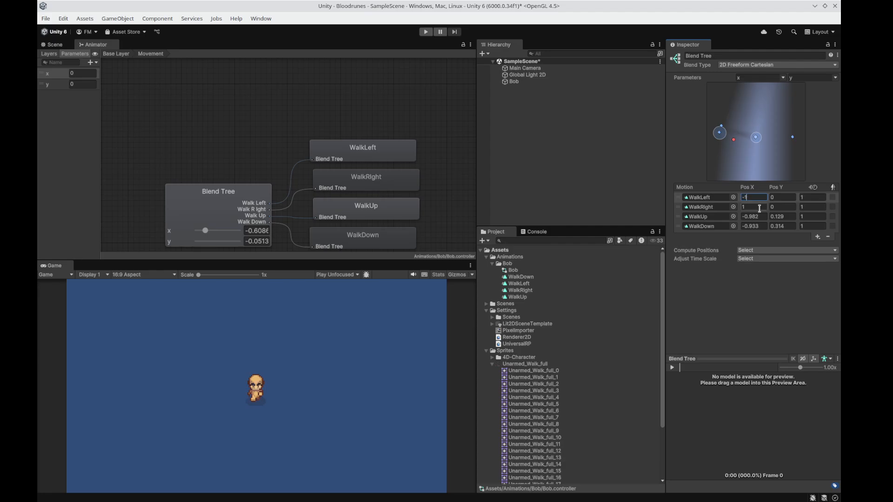
pyautogui.write('-1')
pyautogui.press('Tab')
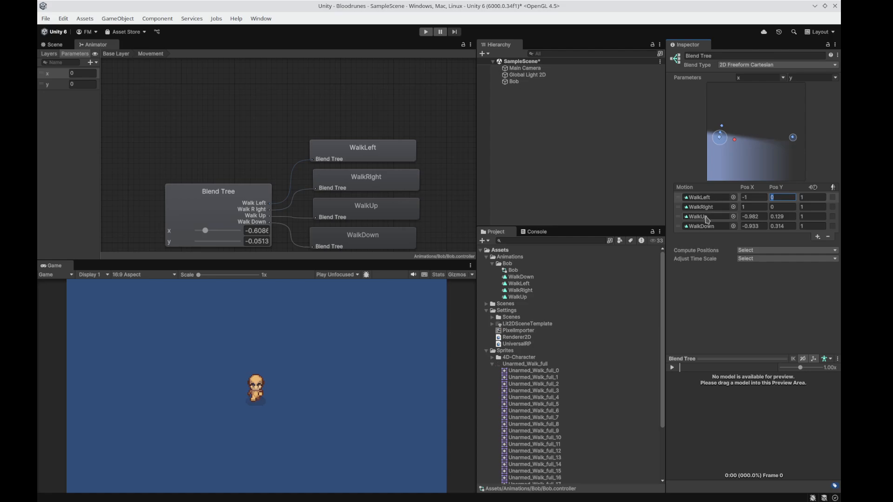
pyautogui.click(793, 138)
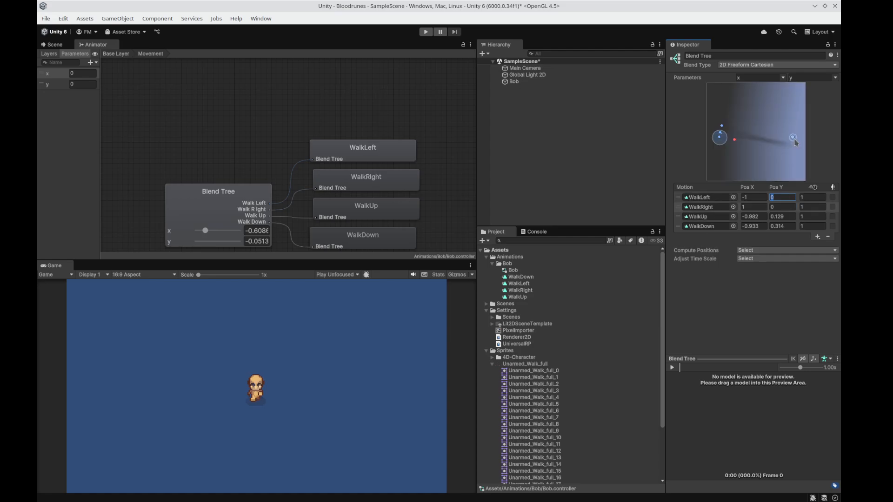
pyautogui.click(721, 139)
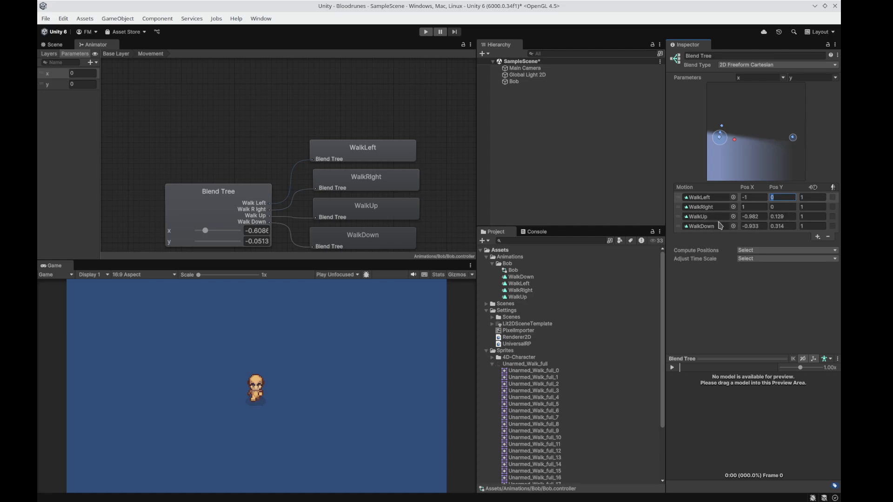
# - Set Pos X to 0 for both the WalkUp and WalkDown motions
pyautogui.click(764, 217)
pyautogui.write('0')
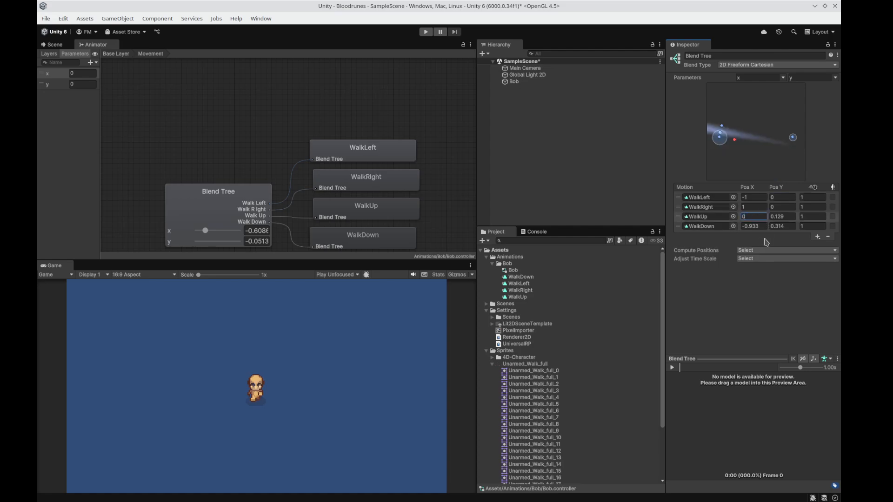
pyautogui.click(753, 226)
pyautogui.write('0')
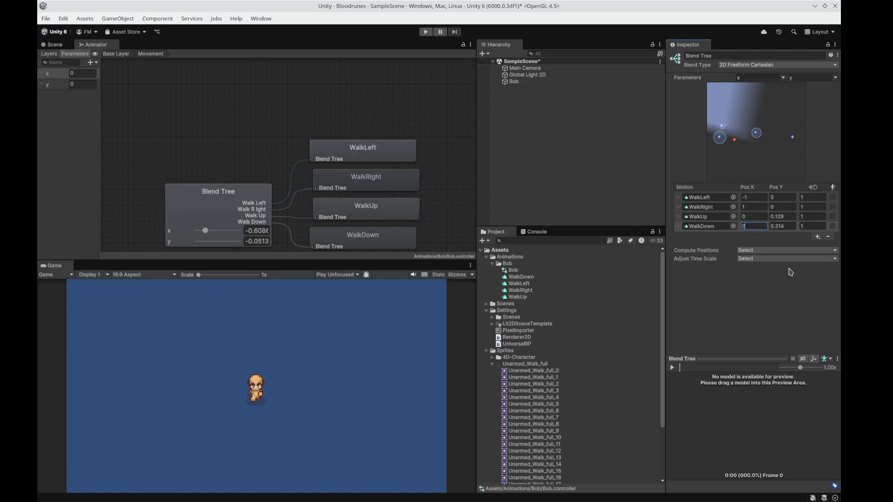
# - Set Pos Y to 1 for WalkUp and -1 for WalkDown, and try the blend point between the four motions
pyautogui.click(783, 216)
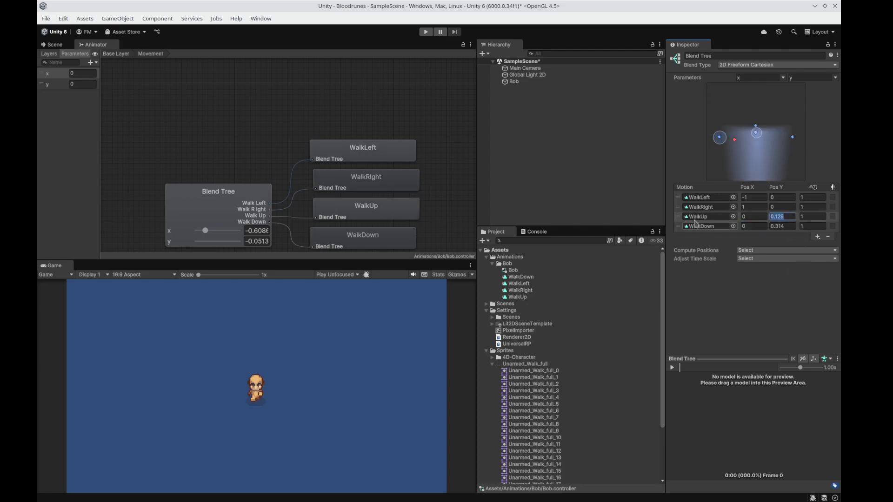
pyautogui.write('1')
pyautogui.click(800, 213)
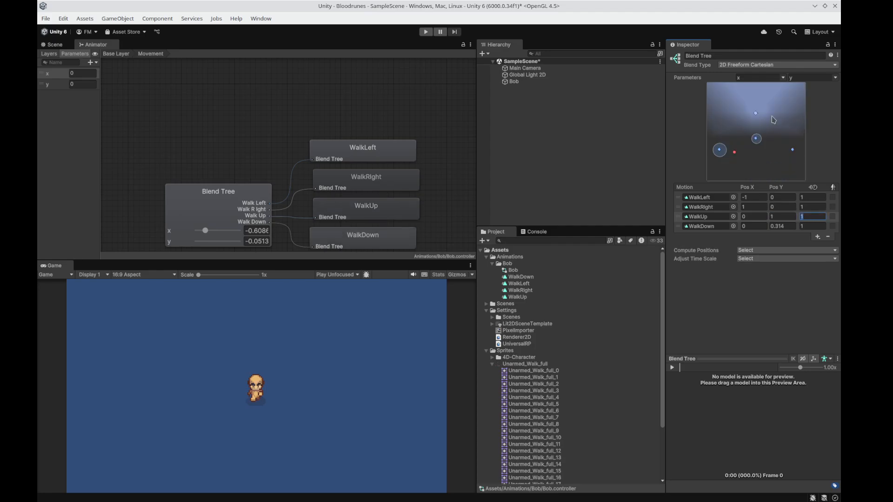
pyautogui.click(783, 225)
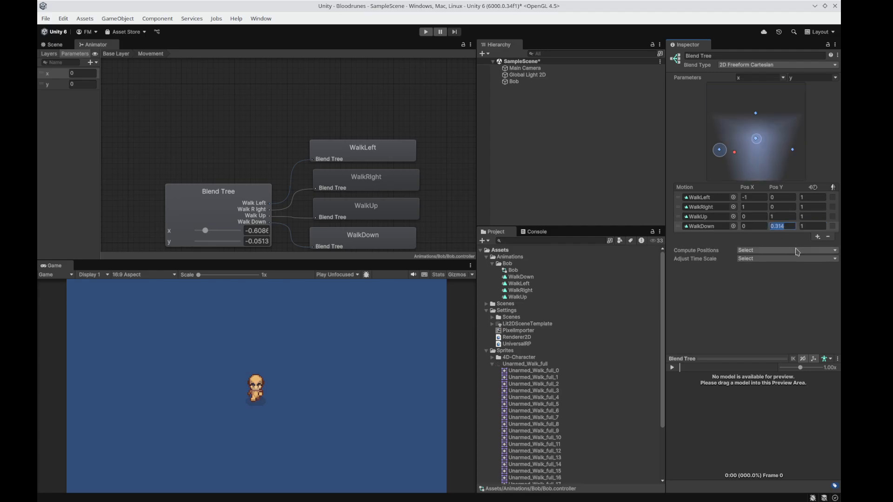
pyautogui.write('-1')
pyautogui.press('Tab')
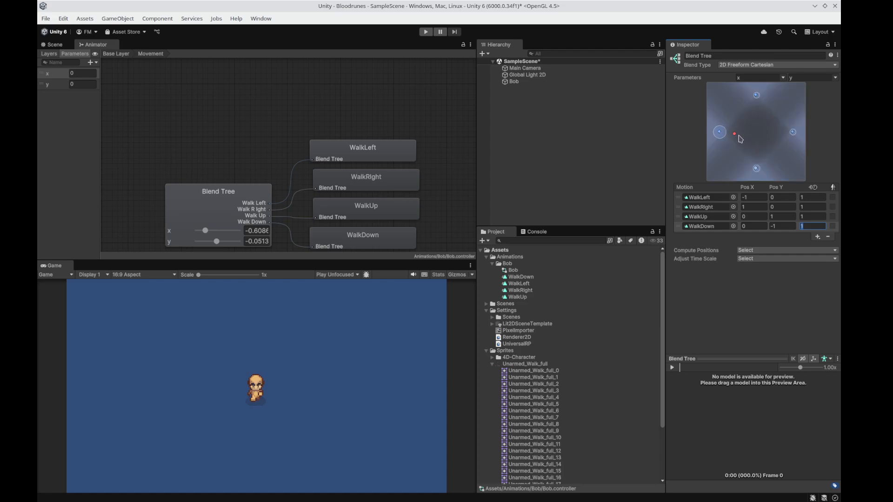
pyautogui.moveTo(740, 138); pyautogui.dragTo(757, 148)
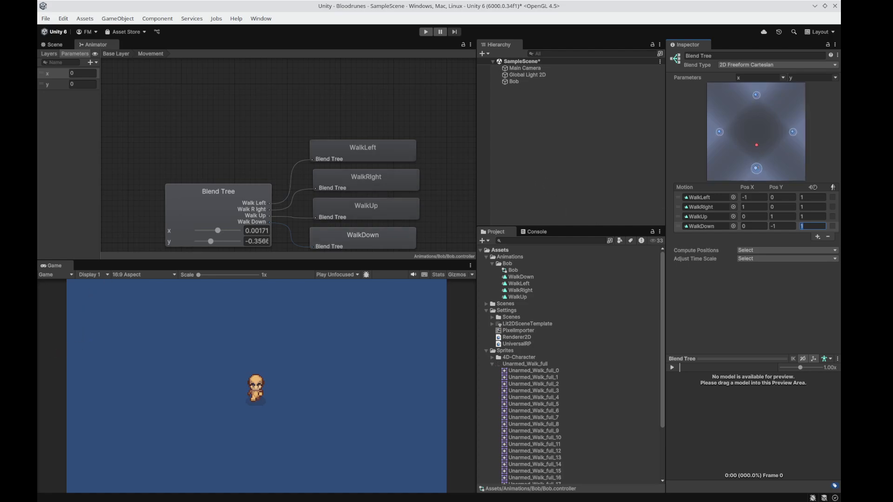
# - Arrange the Entry node directly above the Movement state in the Base Layer, and reopen the Movement blend tree
pyautogui.click(116, 54)
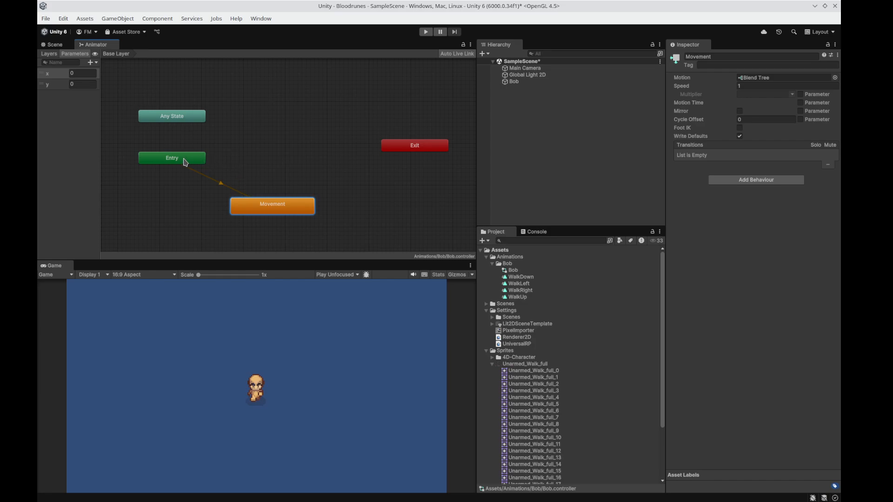
pyautogui.moveTo(185, 159); pyautogui.dragTo(288, 140)
pyautogui.moveTo(281, 205); pyautogui.dragTo(287, 196)
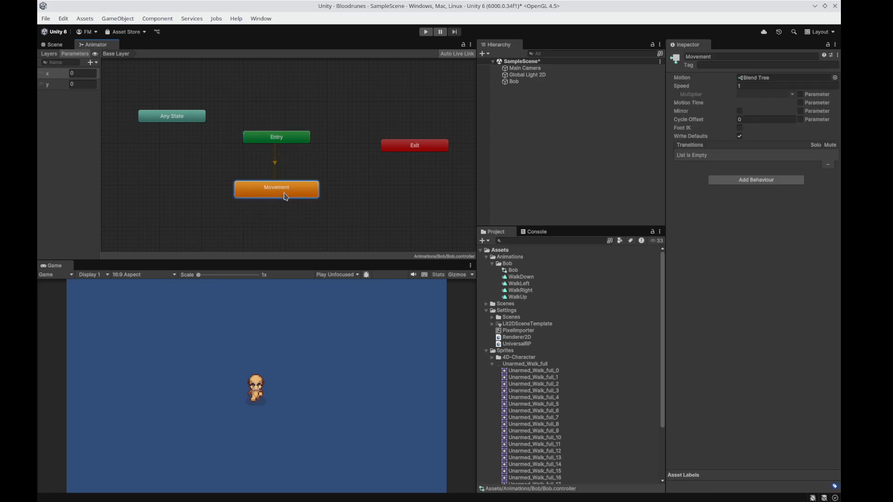
pyautogui.doubleClick(285, 196)
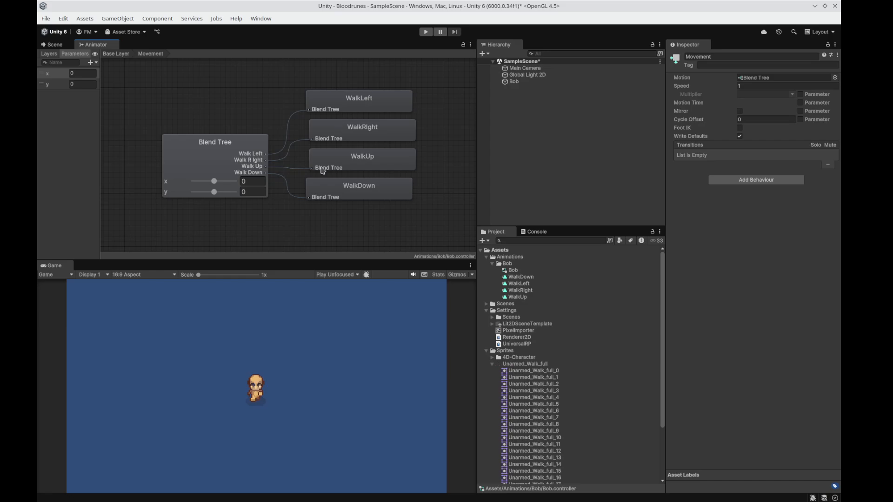
# - Play the blend tree preview with Bob in 2D view, moving the blend point to check the walk directions
pyautogui.click(514, 82)
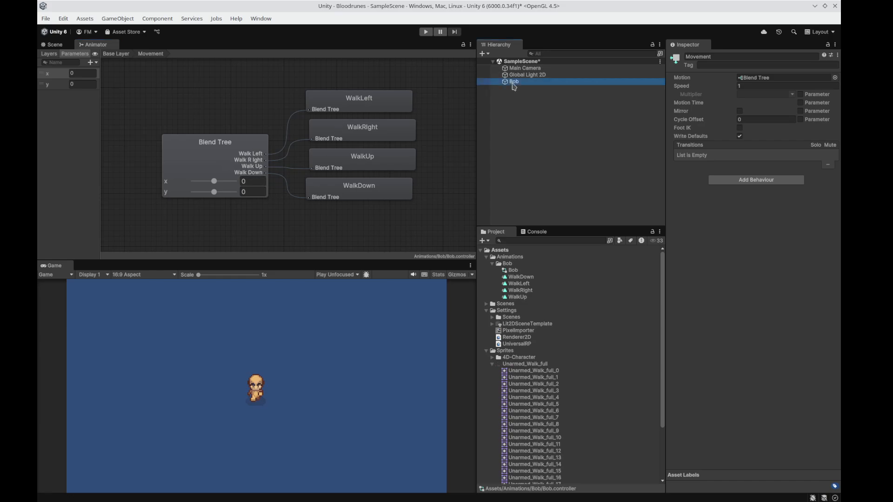
pyautogui.click(200, 152)
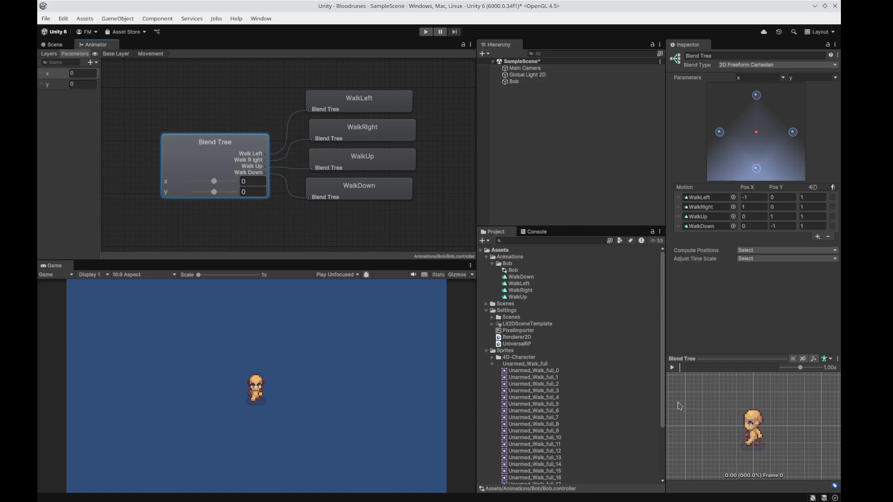
pyautogui.click(674, 368)
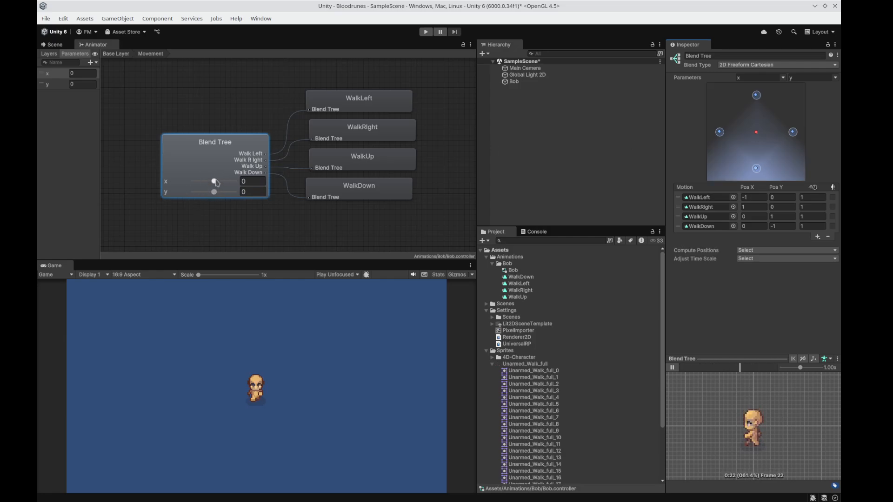
pyautogui.moveTo(215, 182)
pyautogui.mouseDown()
pyautogui.moveTo(232, 181)
pyautogui.moveTo(182, 181)
pyautogui.moveTo(215, 181)
pyautogui.mouseUp()
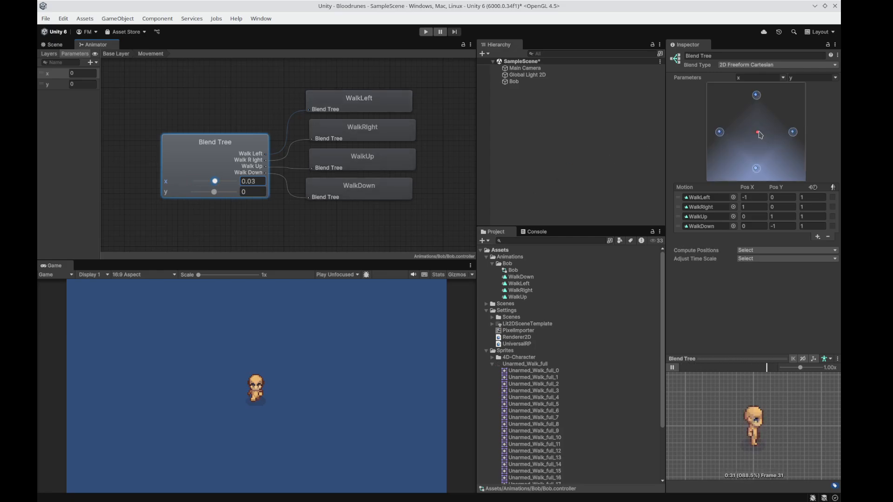
pyautogui.moveTo(760, 135)
pyautogui.mouseDown()
pyautogui.moveTo(781, 135)
pyautogui.moveTo(731, 137)
pyautogui.moveTo(759, 134)
pyautogui.moveTo(758, 114)
pyautogui.moveTo(760, 155)
pyautogui.moveTo(758, 95)
pyautogui.moveTo(761, 151)
pyautogui.mouseUp()
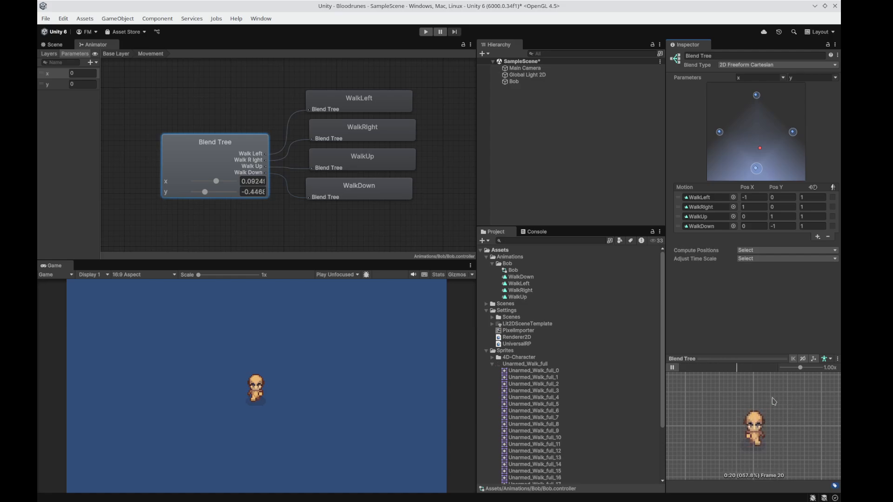
pyautogui.click(802, 359)
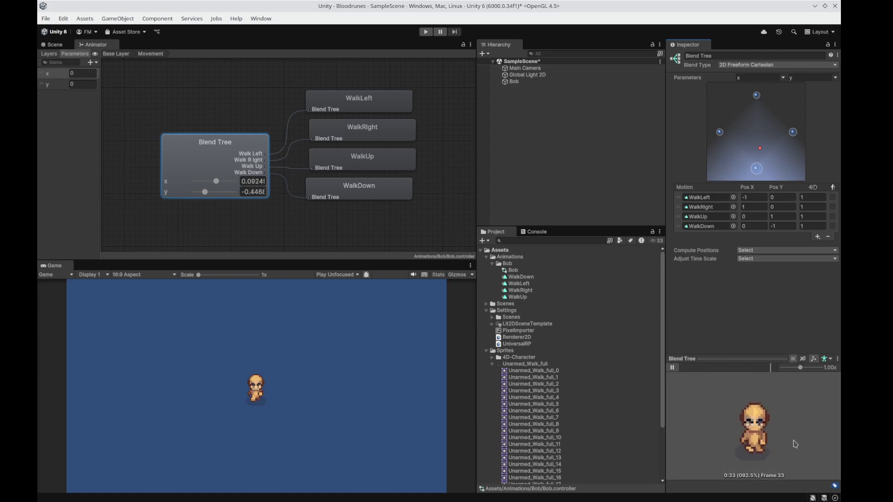
pyautogui.click(760, 148)
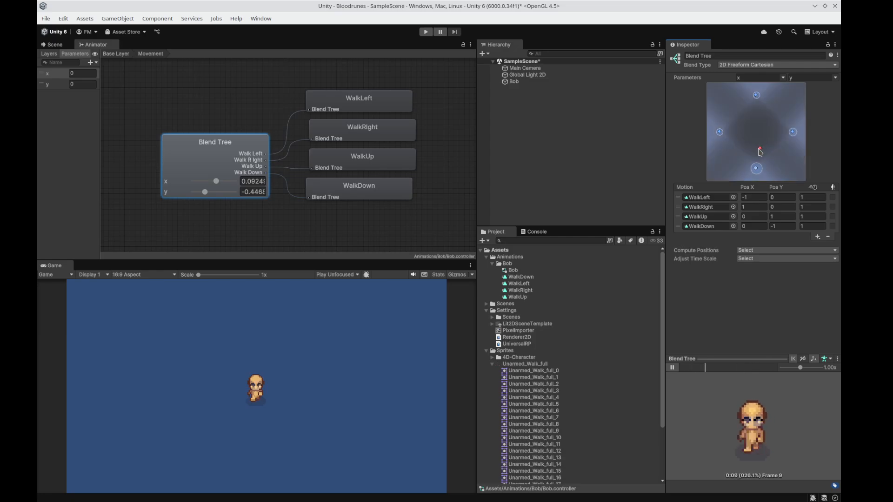
pyautogui.moveTo(759, 150); pyautogui.dragTo(748, 135)
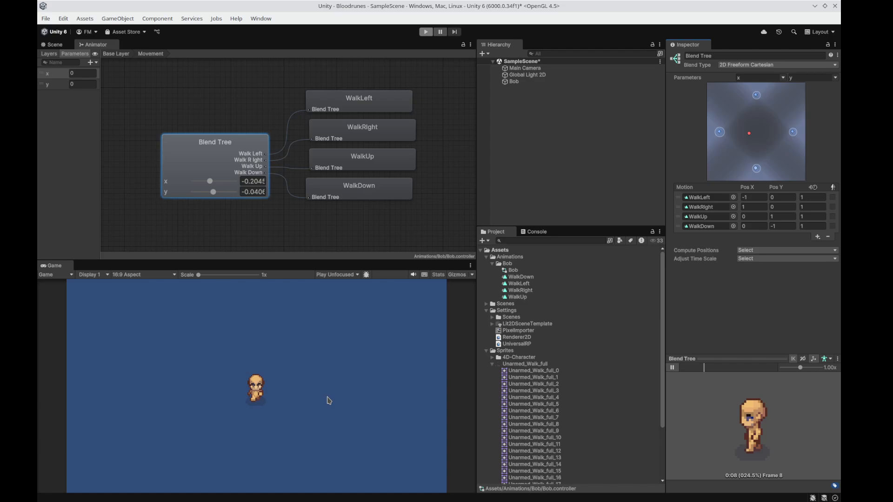
# - Test Bob's walk directions in Play mode by varying x and y, stop playing, and save the scene
pyautogui.hotkey('ctrl', 'p')
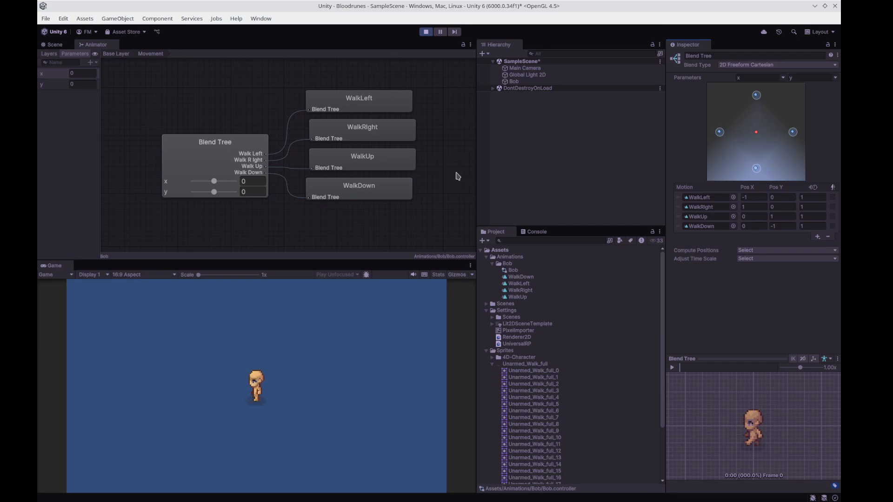
pyautogui.moveTo(214, 185)
pyautogui.mouseDown()
pyautogui.moveTo(231, 184)
pyautogui.moveTo(196, 184)
pyautogui.moveTo(231, 190)
pyautogui.moveTo(197, 185)
pyautogui.moveTo(223, 182)
pyautogui.moveTo(199, 184)
pyautogui.moveTo(225, 184)
pyautogui.moveTo(201, 184)
pyautogui.moveTo(228, 193)
pyautogui.moveTo(201, 192)
pyautogui.mouseUp()
pyautogui.moveTo(753, 150); pyautogui.dragTo(757, 132)
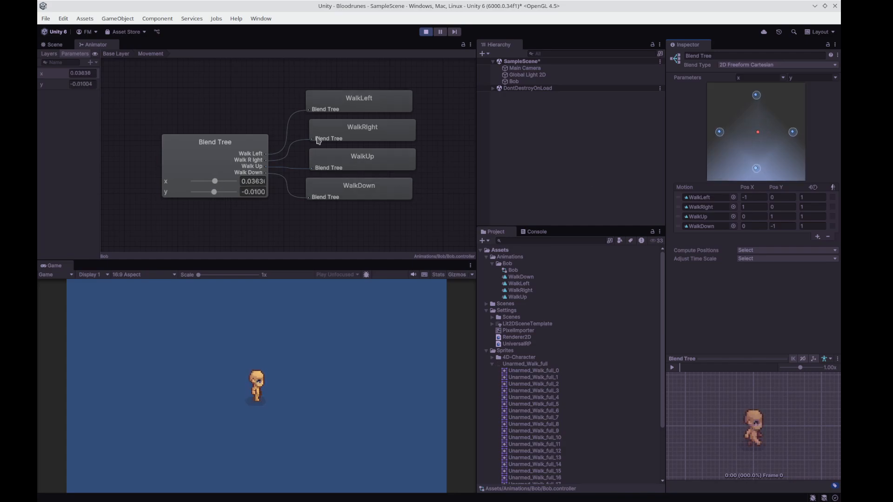
pyautogui.click(425, 31)
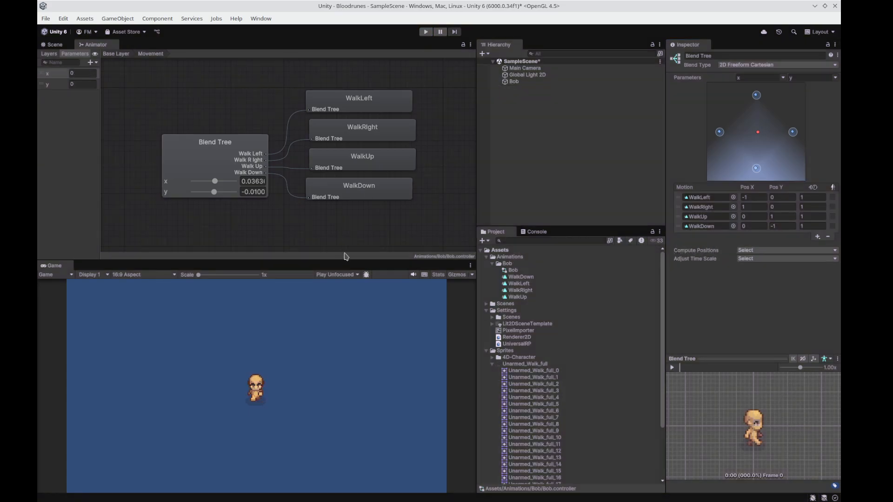
pyautogui.hotkey('ctrl', 's')
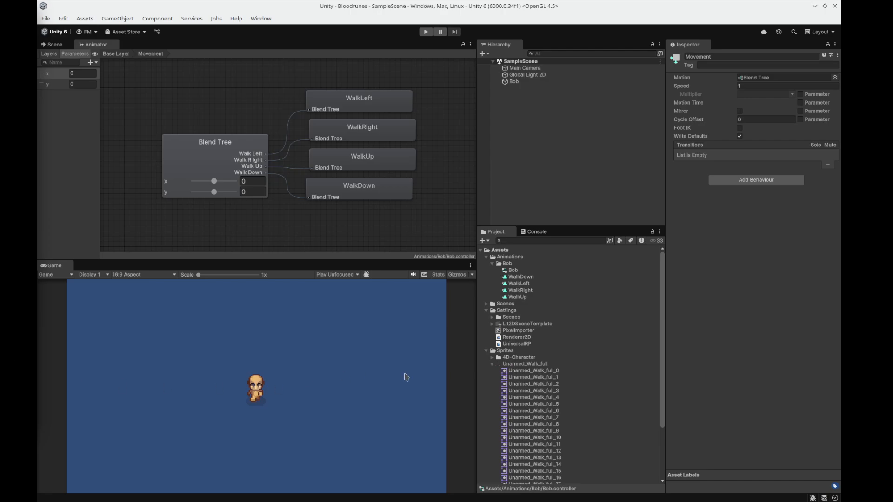
# - Move the Unarmed_Walk_full sprite sheet into the 4D-Character folder and collapse its sprite list
pyautogui.scroll(-2, 571, 303)
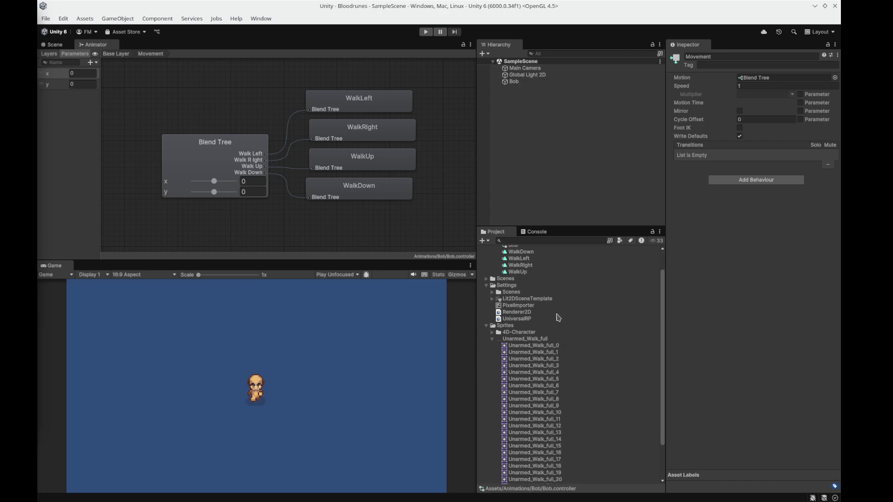
pyautogui.click(492, 332)
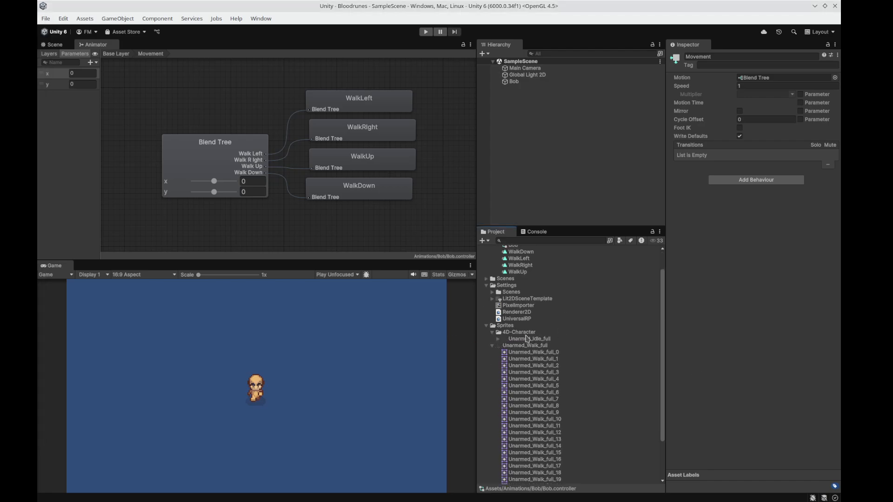
pyautogui.click(516, 347)
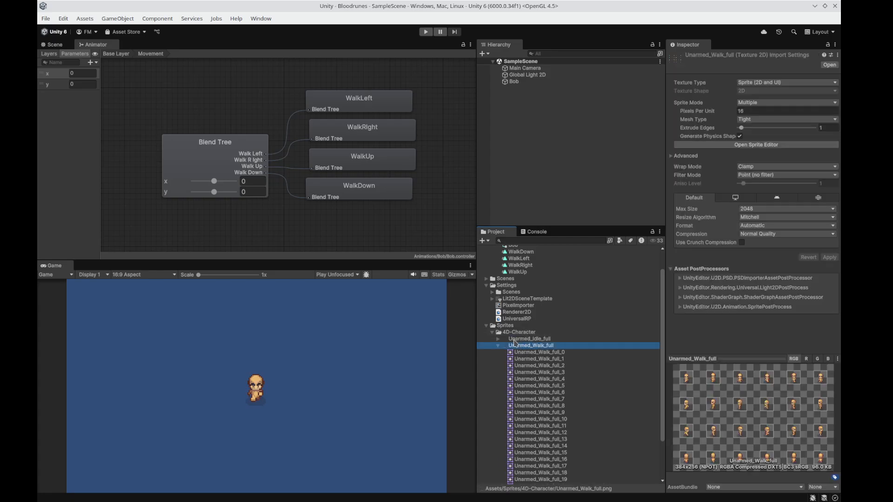
pyautogui.click(497, 345)
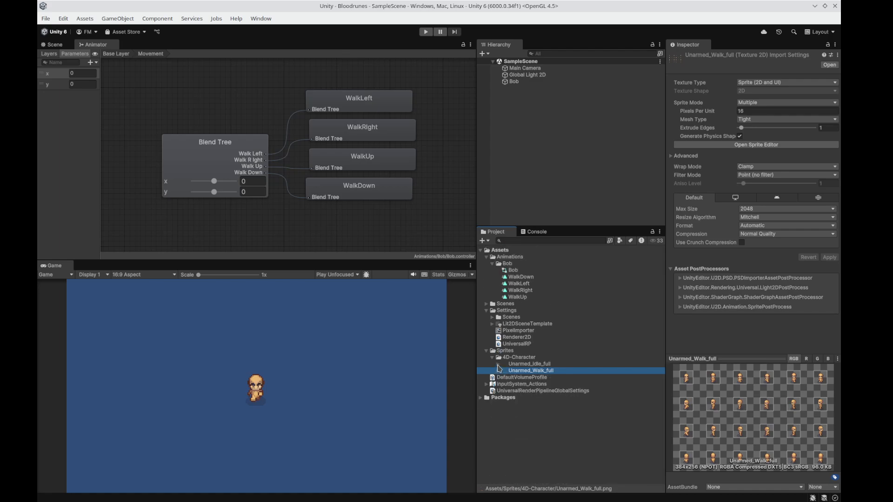
# - Check the sprites inside Unarmed_Idle_full and open that sheet in the Sprite Editor
pyautogui.click(497, 364)
pyautogui.scroll(-3, 599, 336)
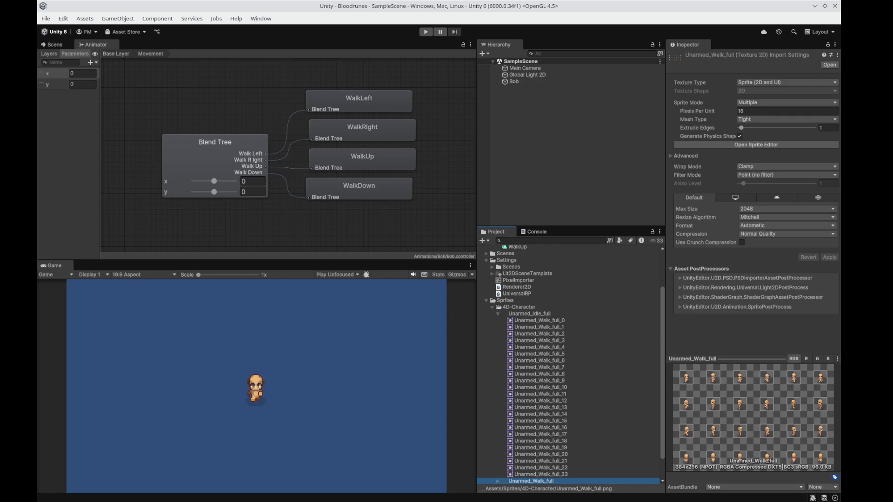
pyautogui.click(558, 313)
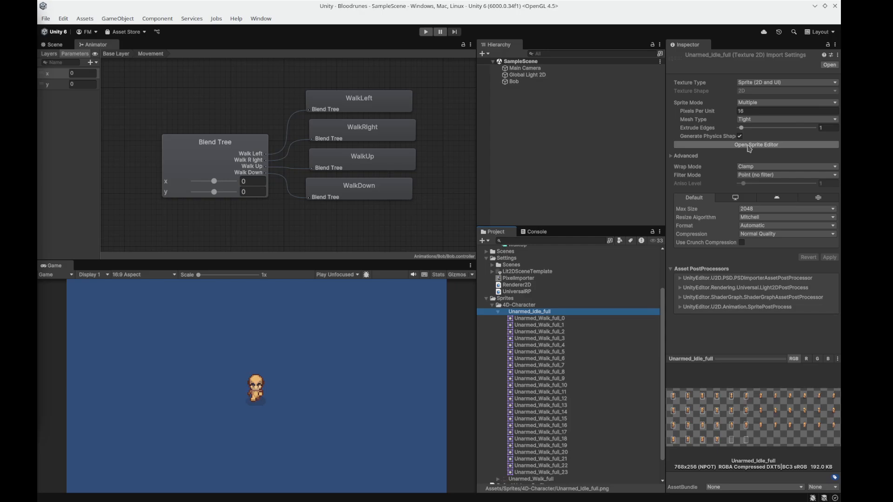
pyautogui.click(748, 144)
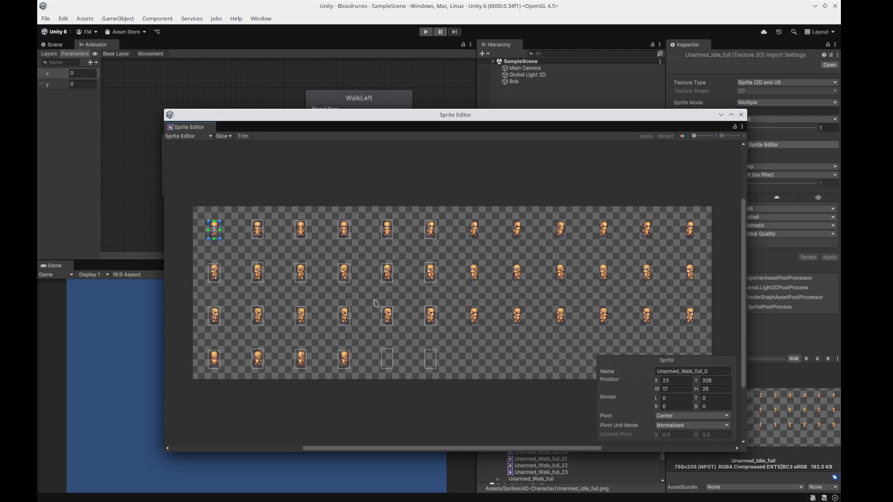
# - Configure slicing of the idle sheet as Grid By Cell Size with a pixel size of 32 by 32
pyautogui.click(223, 136)
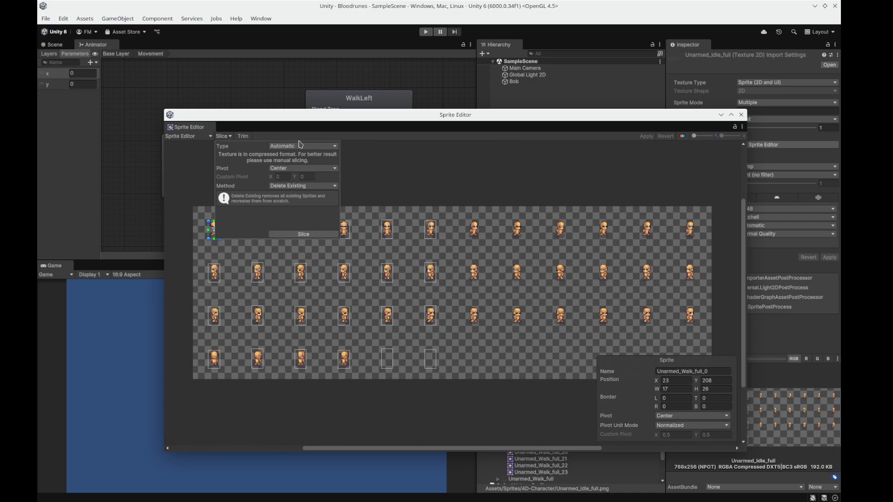
pyautogui.click(331, 146)
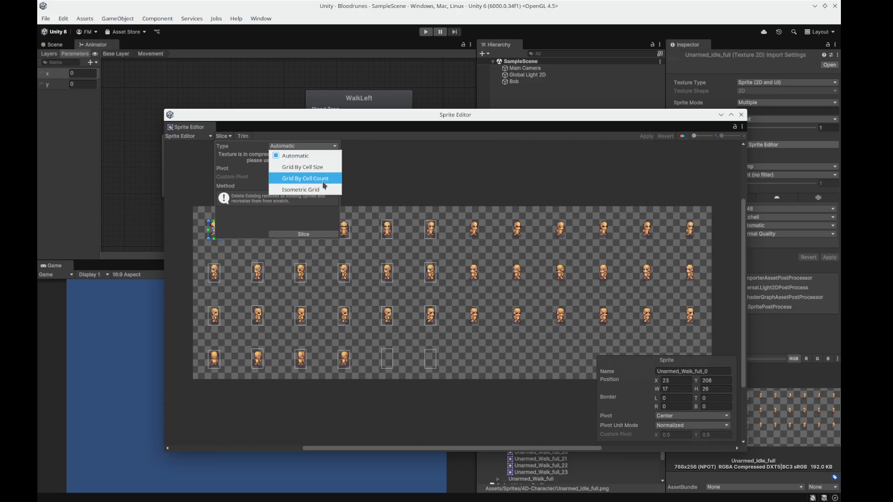
pyautogui.click(325, 172)
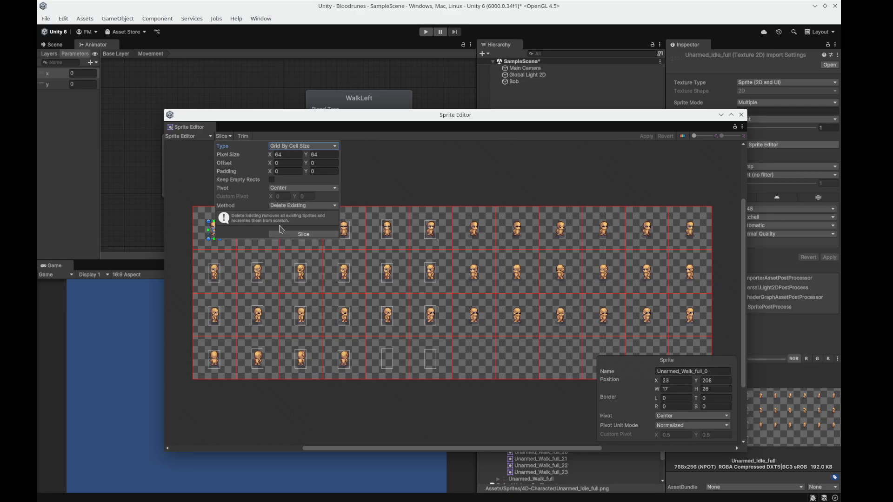
pyautogui.click(287, 155)
pyautogui.write('32')
pyautogui.press('Tab')
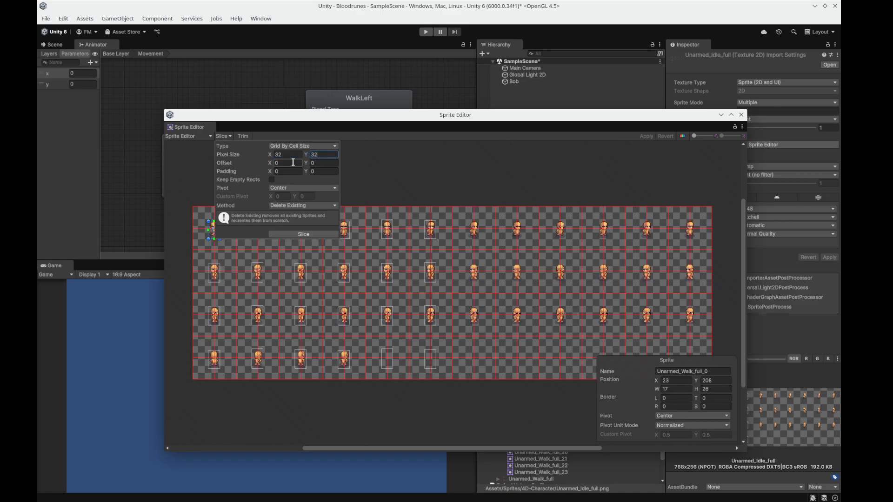
pyautogui.write('32')
pyautogui.press('Tab')
pyautogui.write('32')
pyautogui.press('Tab')
# - Set the slicing grid's offset to 16 by 16 and its padding to 32 by 32
pyautogui.click(293, 162)
pyautogui.press('Tab')
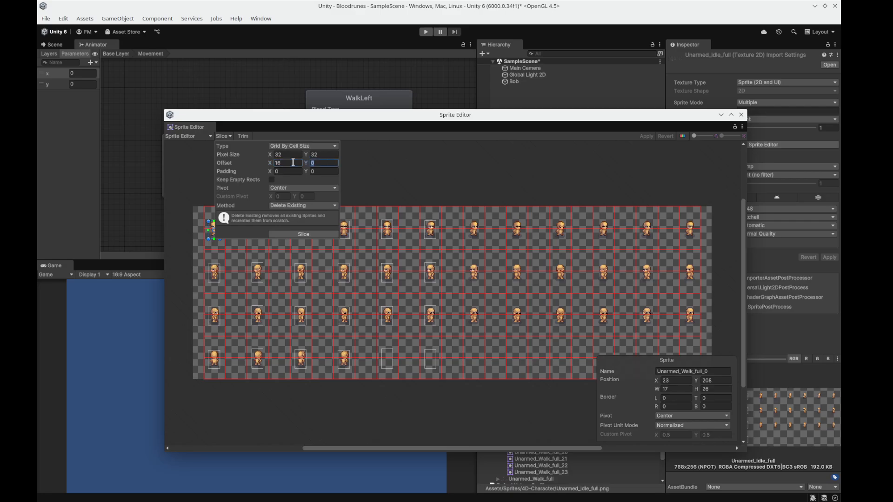
pyautogui.write('16')
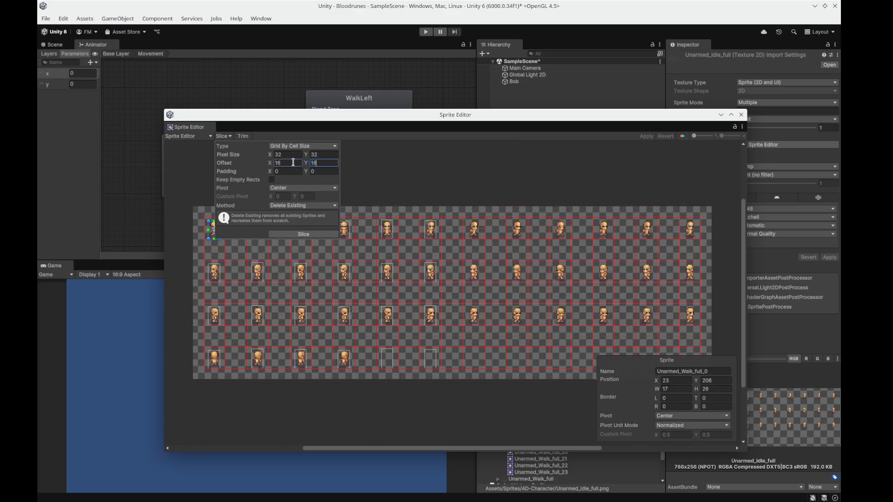
pyautogui.press('Tab')
pyautogui.press('Tab')
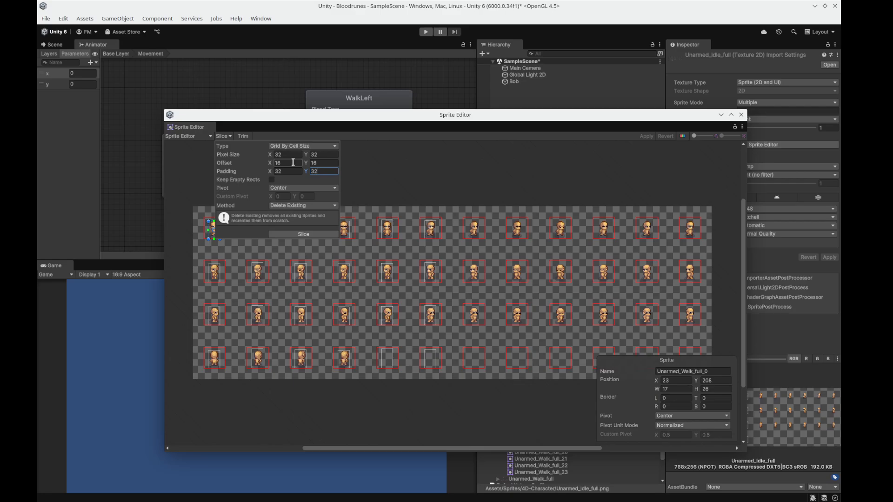
# - Slice the idle sheet with the Delete Existing method, accept the loss of the old sprites, and apply the result
pyautogui.click(307, 237)
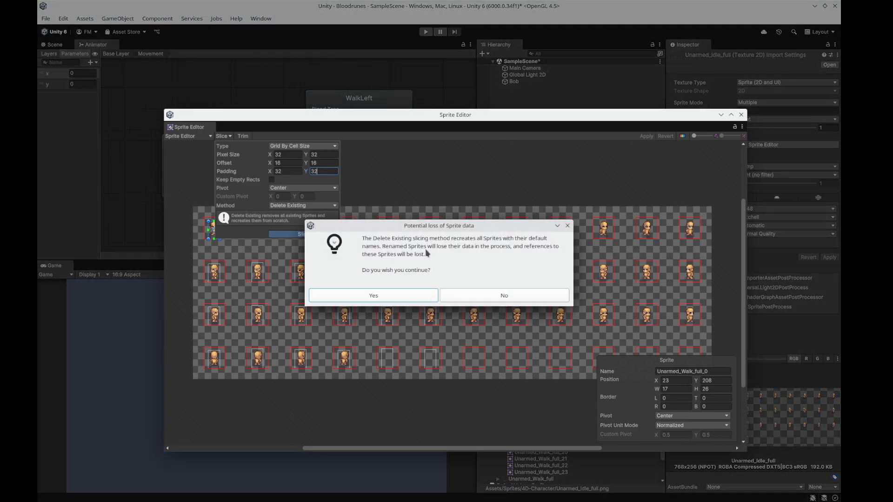
pyautogui.click(386, 299)
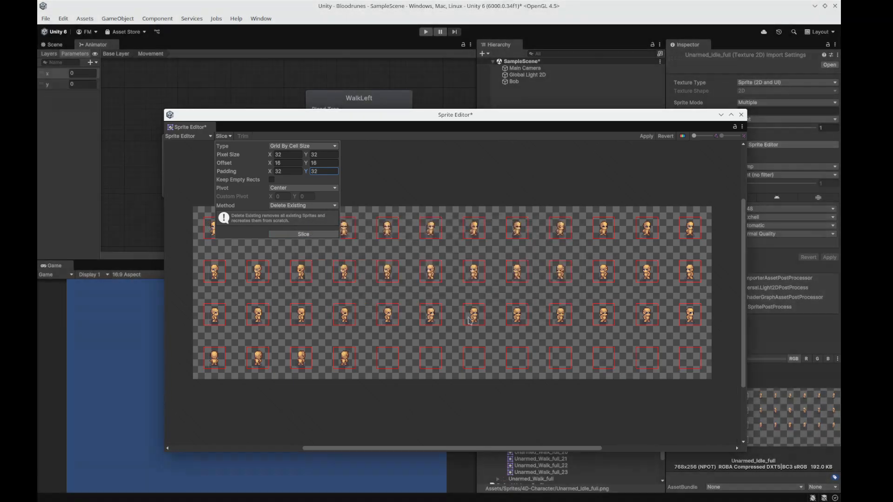
pyautogui.click(647, 136)
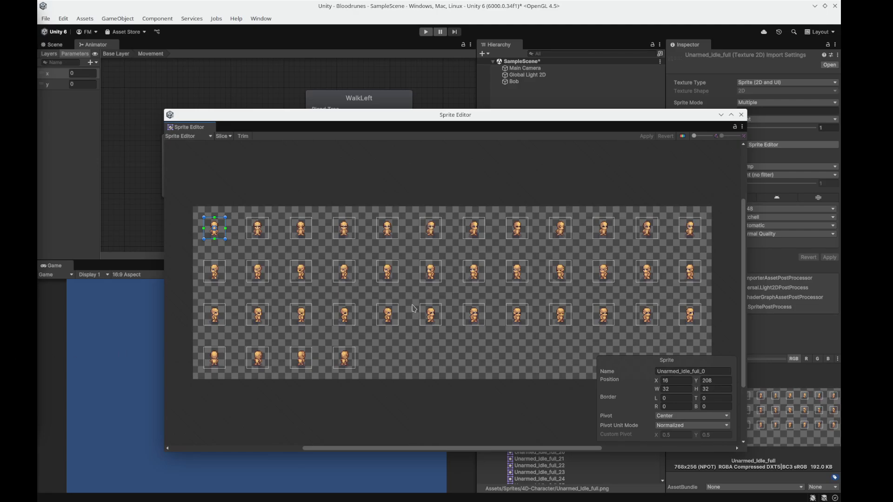
# - Examine the slice frames in all four rows of the idle sheet, then close the Sprite Editor
pyautogui.scroll(5, 402, 293)
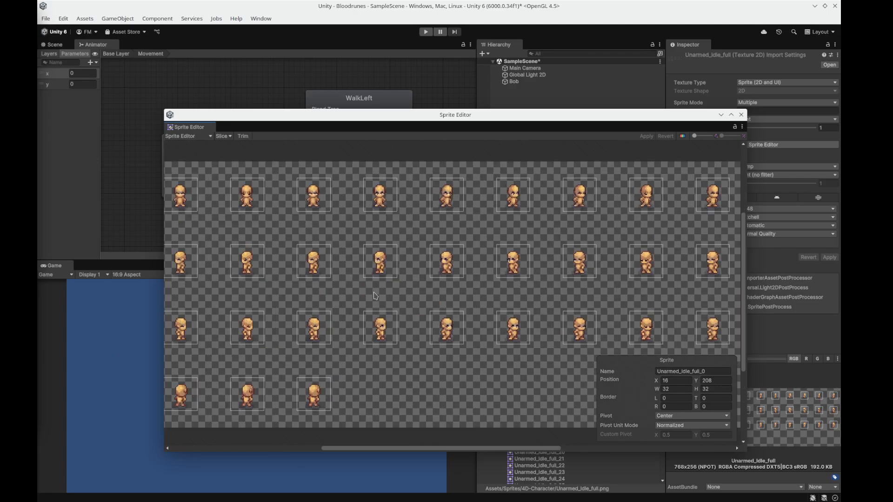
pyautogui.moveTo(344, 289); pyautogui.dragTo(470, 292, button='middle')
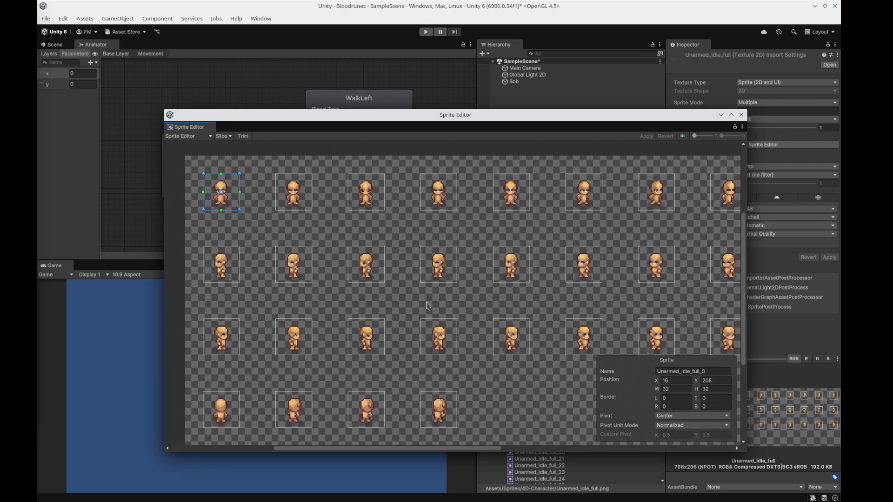
pyautogui.scroll(1, 375, 308)
pyautogui.scroll(2, 377, 312)
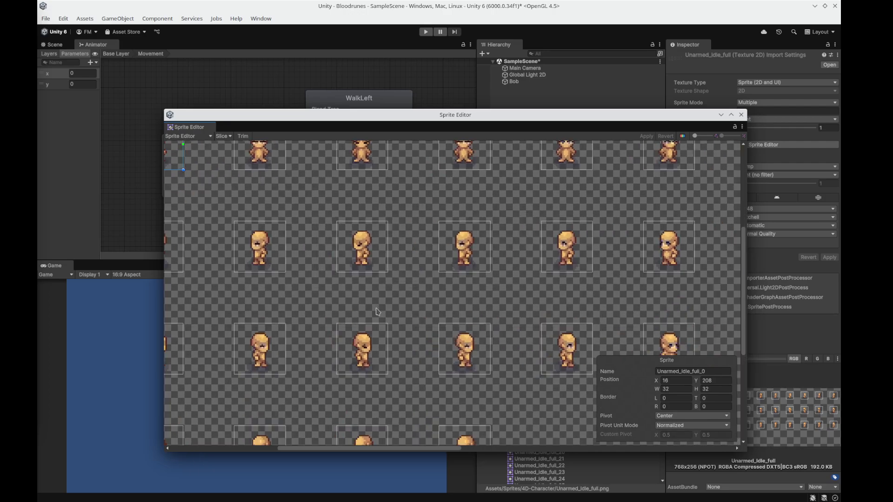
pyautogui.scroll(-3, 398, 296)
pyautogui.moveTo(481, 280); pyautogui.dragTo(316, 271, button='middle')
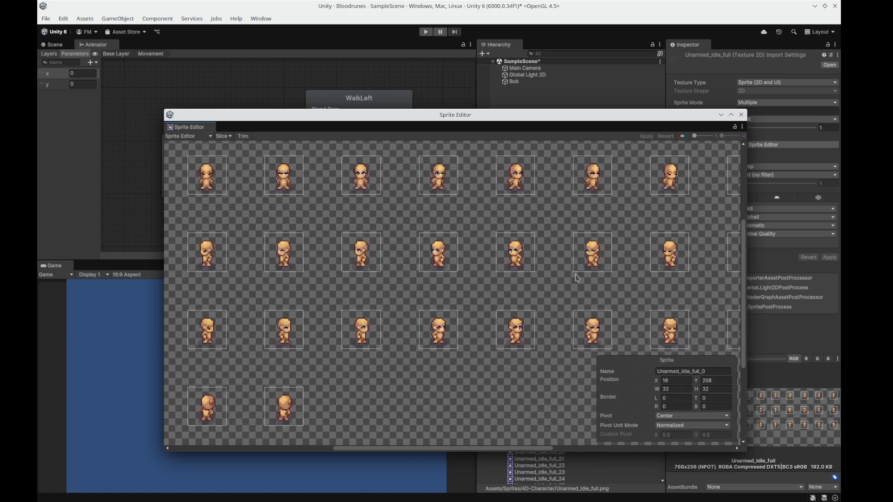
pyautogui.moveTo(575, 274); pyautogui.dragTo(348, 273, button='middle')
pyautogui.scroll(-1, 490, 287)
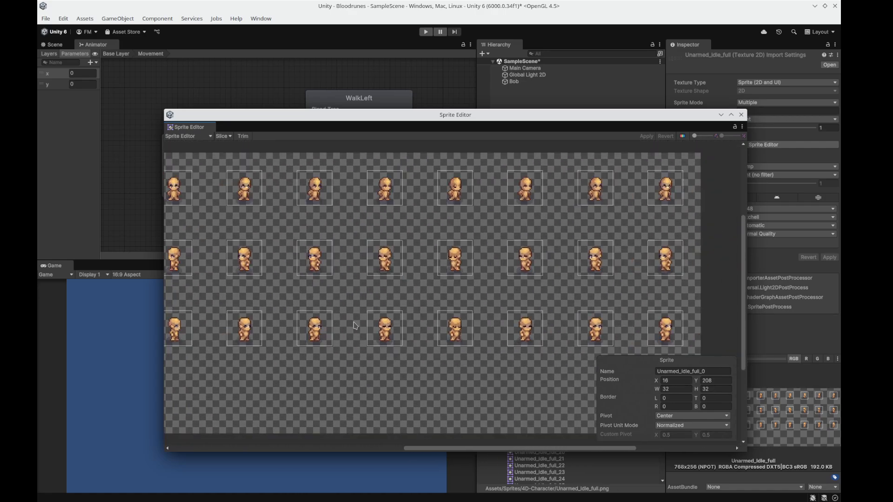
pyautogui.moveTo(324, 327); pyautogui.dragTo(470, 315, button='middle')
pyautogui.moveTo(296, 347); pyautogui.dragTo(510, 355, button='middle')
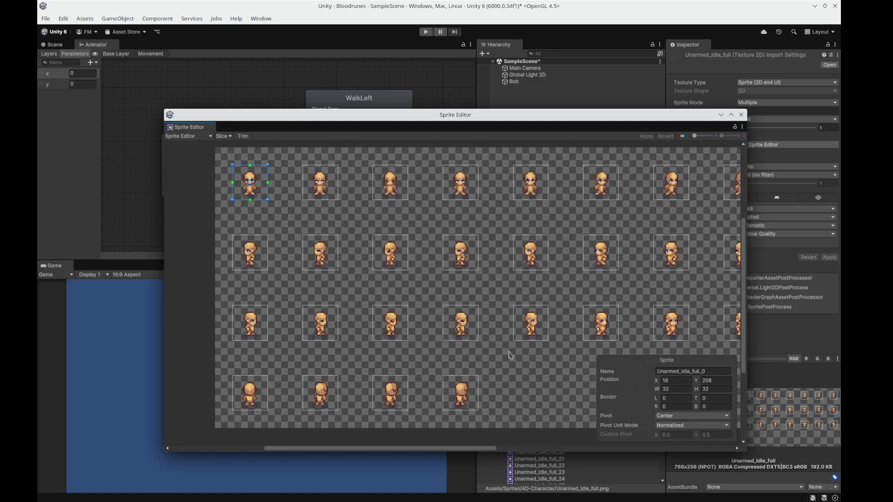
pyautogui.moveTo(461, 337); pyautogui.dragTo(433, 337, button='middle')
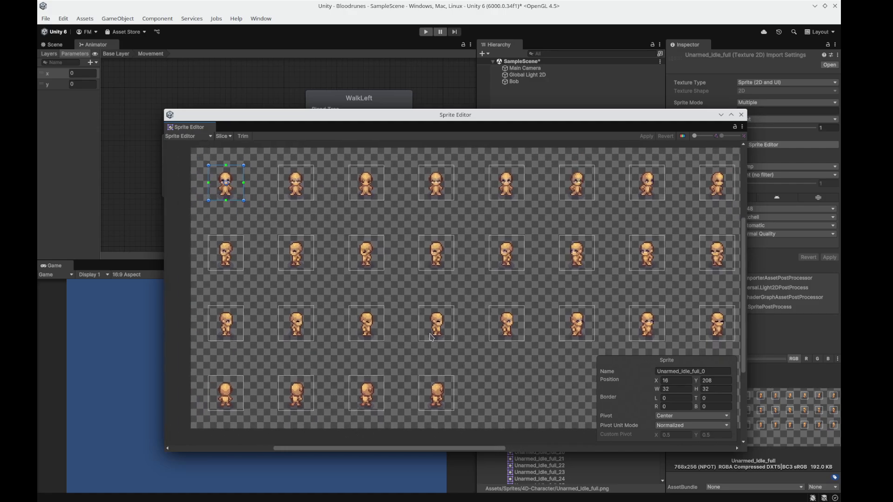
pyautogui.scroll(-1, 487, 346)
pyautogui.moveTo(514, 363); pyautogui.dragTo(473, 360, button='middle')
pyautogui.moveTo(491, 120); pyautogui.dragTo(431, 117)
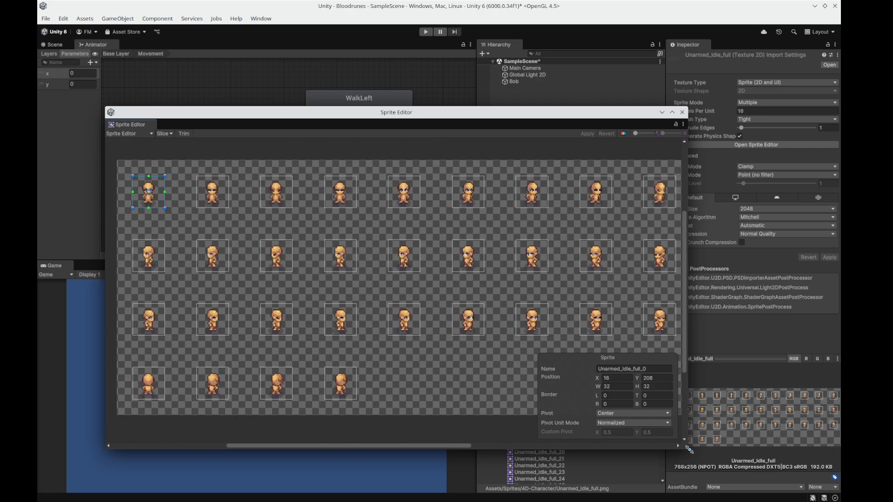
pyautogui.moveTo(688, 450); pyautogui.dragTo(762, 452)
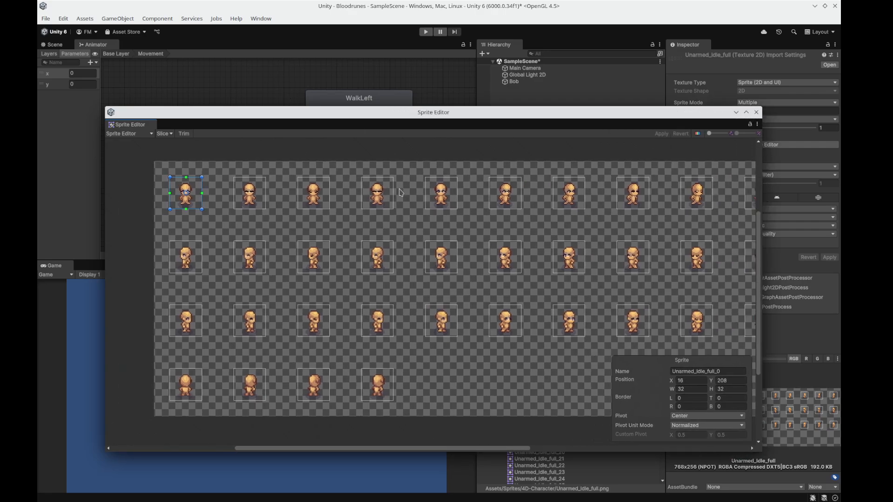
pyautogui.click(756, 112)
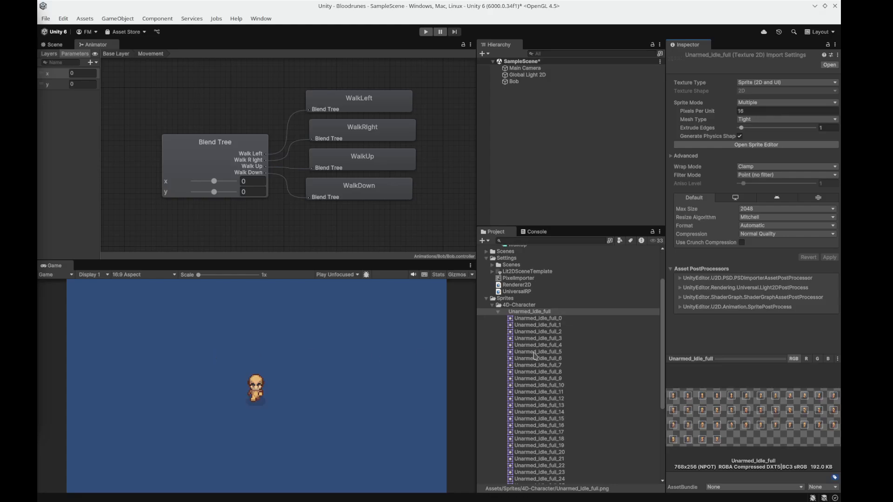
# - Open the Animation window from the WalkDown clip, select Bob as the animated object, and enlarge the window
pyautogui.scroll(3, 535, 356)
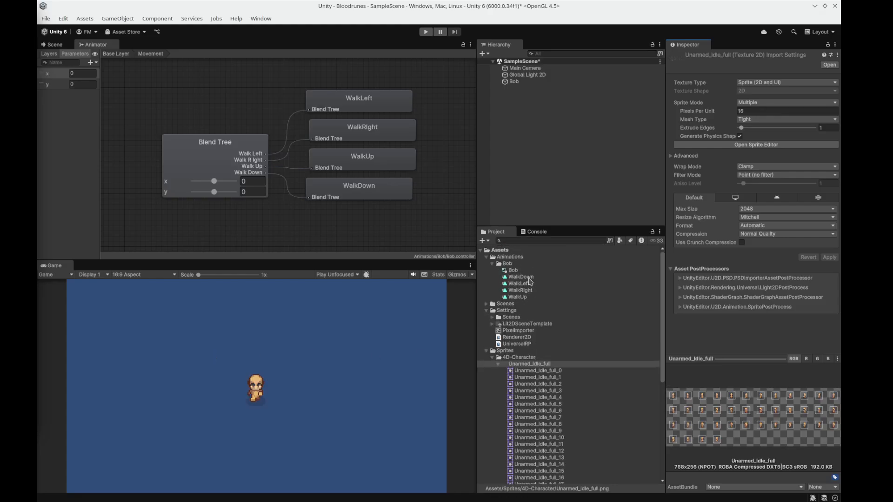
pyautogui.doubleClick(523, 277)
pyautogui.moveTo(314, 197); pyautogui.dragTo(311, 218)
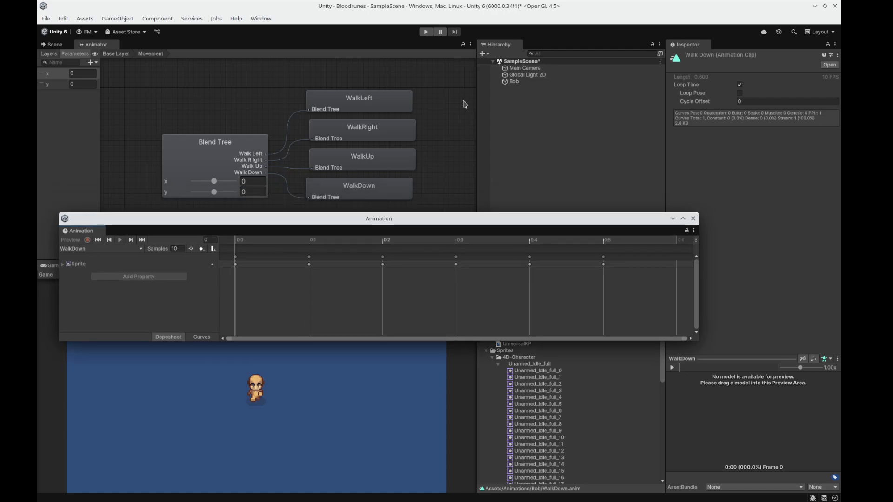
pyautogui.click(516, 82)
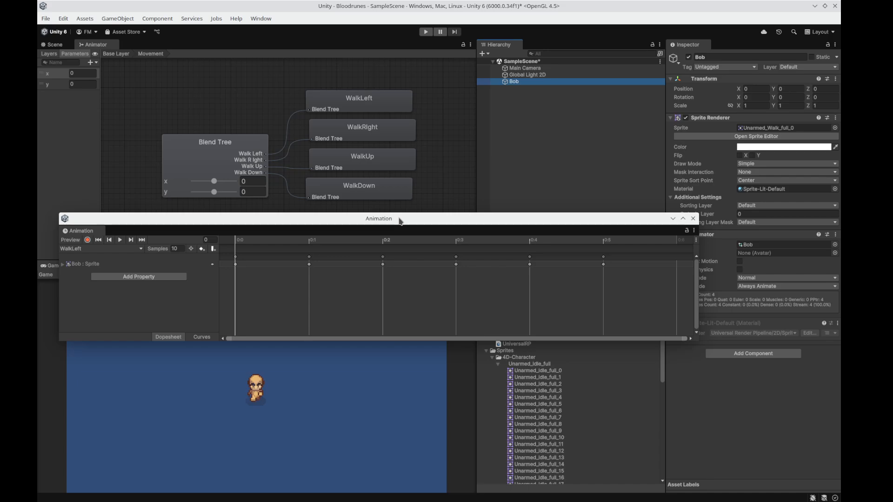
pyautogui.moveTo(399, 220); pyautogui.dragTo(398, 204)
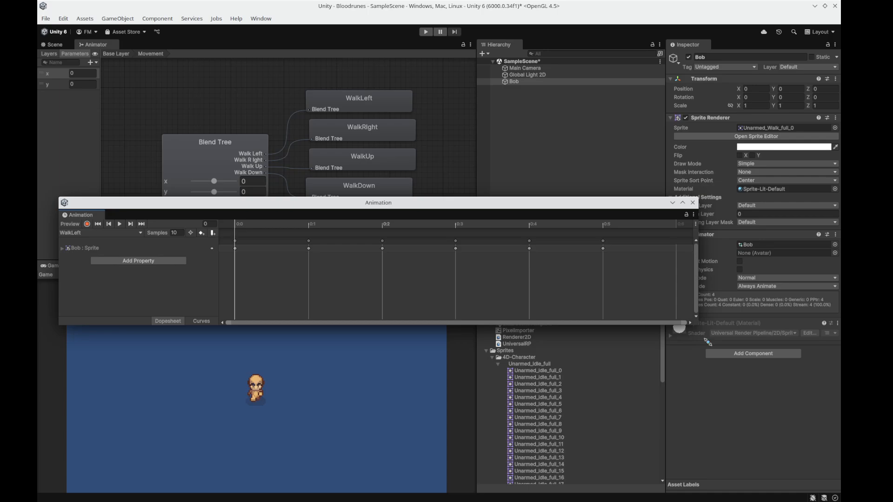
pyautogui.moveTo(695, 325); pyautogui.dragTo(718, 356)
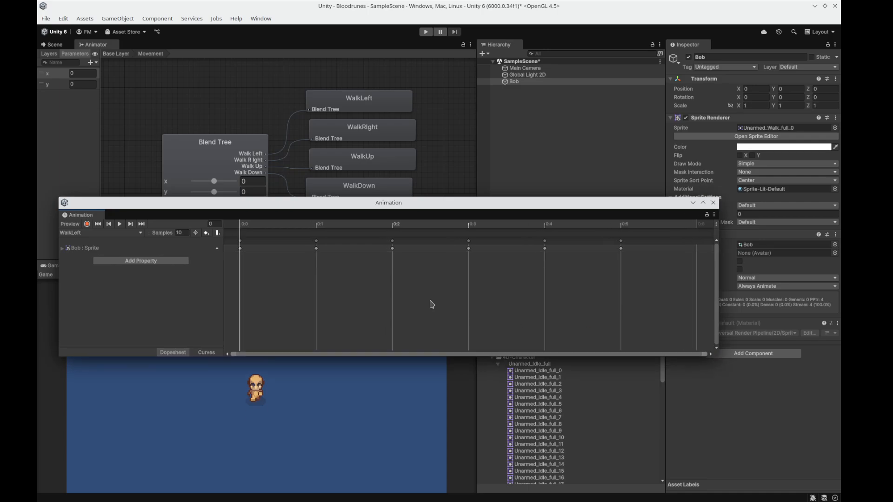
# - Create a new animation clip for Bob named Idle.anim in the Animations/Bob folder
pyautogui.click(140, 233)
pyautogui.click(120, 291)
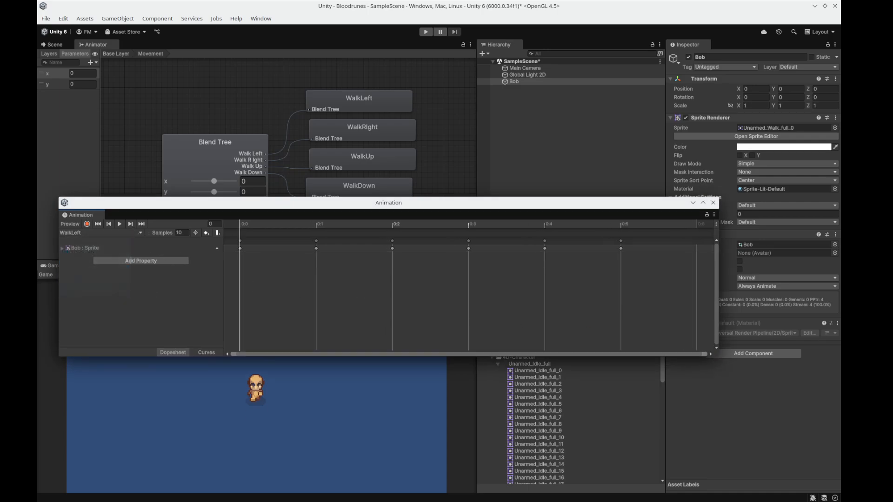
pyautogui.click(289, 158)
pyautogui.doubleClick(289, 158)
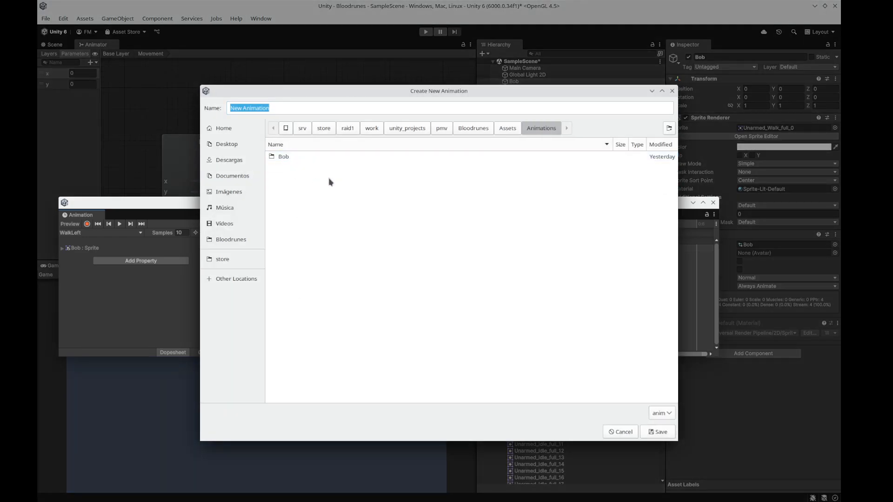
pyautogui.doubleClick(287, 158)
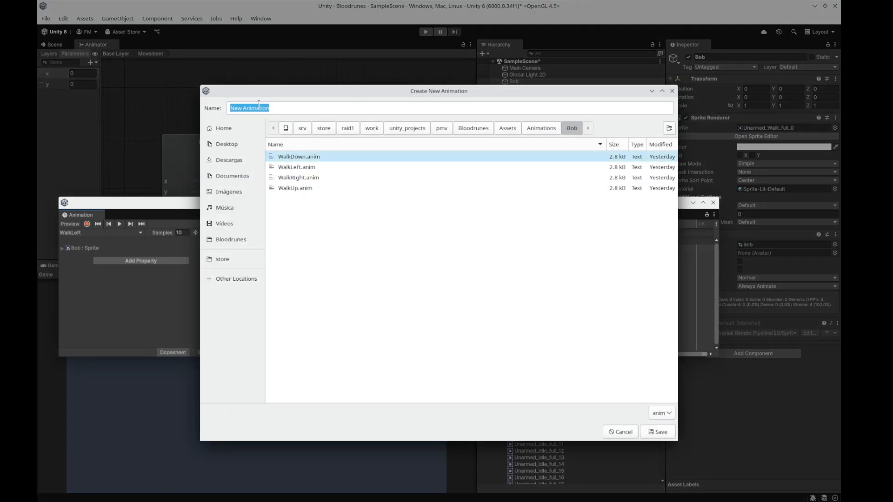
pyautogui.click(297, 156)
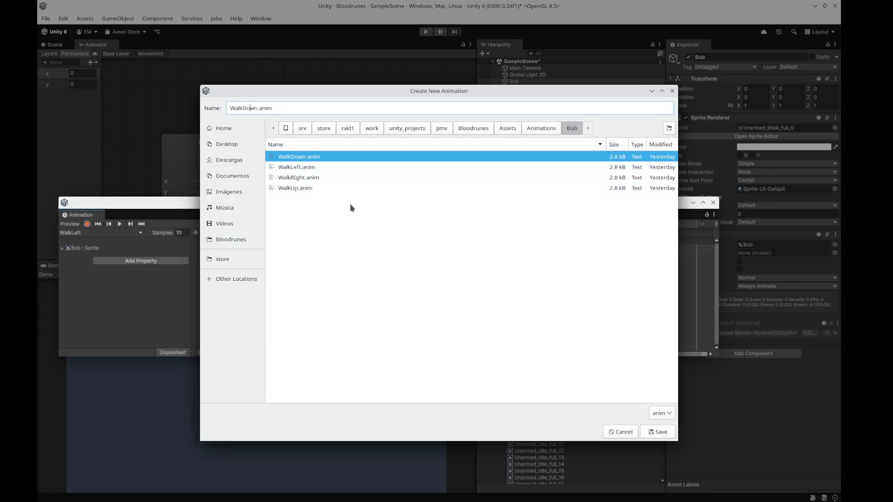
pyautogui.hotkey('shift', 'Home')
pyautogui.write('Idle')
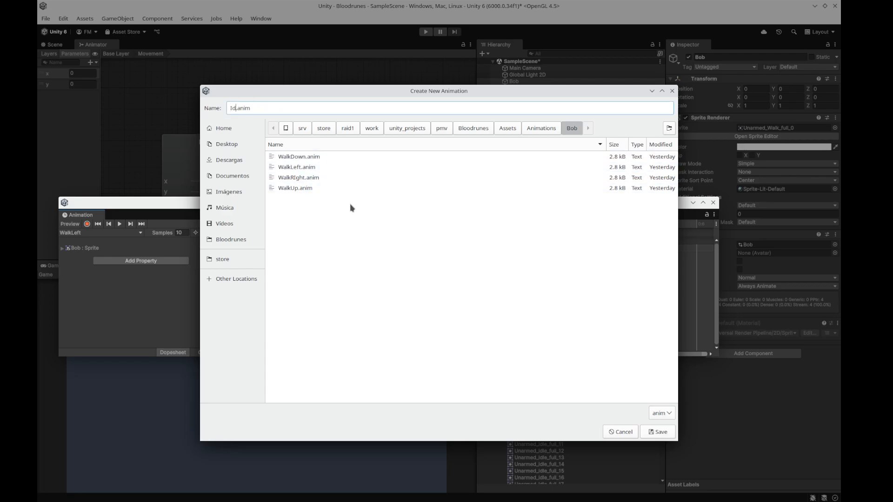
pyautogui.press('Return')
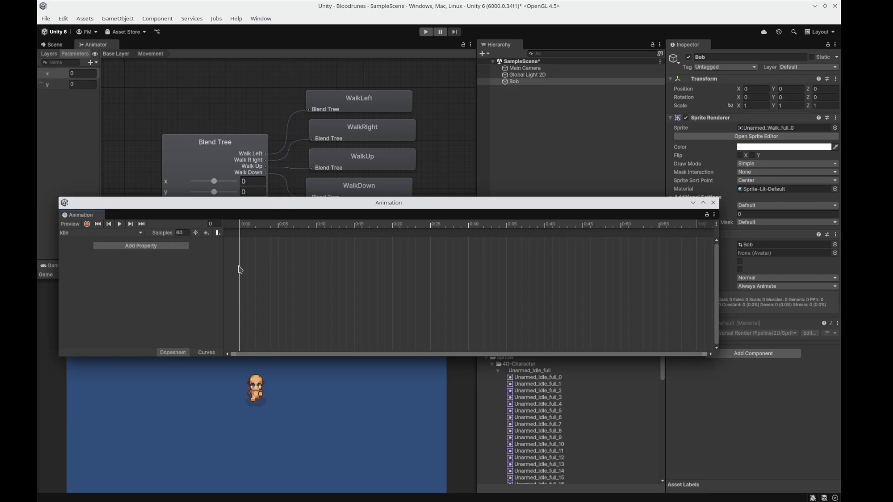
# - Add all sprites from Unarmed_Idle_full_0 to Unarmed_Idle_full_39 as keyframes of the Idle clip
pyautogui.click(550, 379)
pyautogui.scroll(-4, 560, 419)
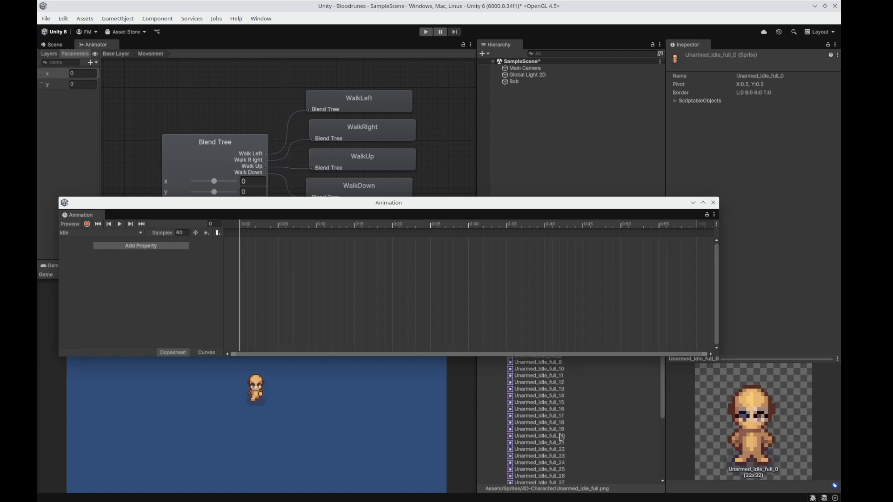
pyautogui.scroll(-5, 561, 437)
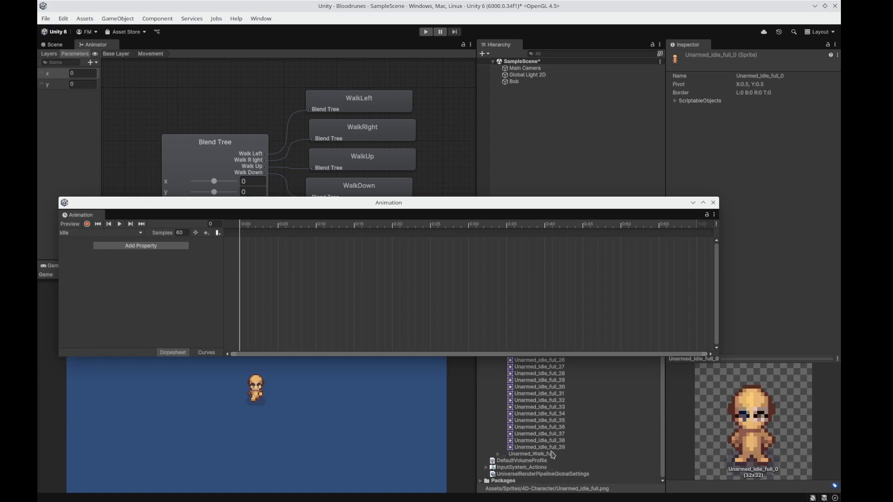
pyautogui.keyDown('shift'); pyautogui.click(552, 449); pyautogui.keyUp('shift')
pyautogui.moveTo(552, 449); pyautogui.dragTo(312, 308)
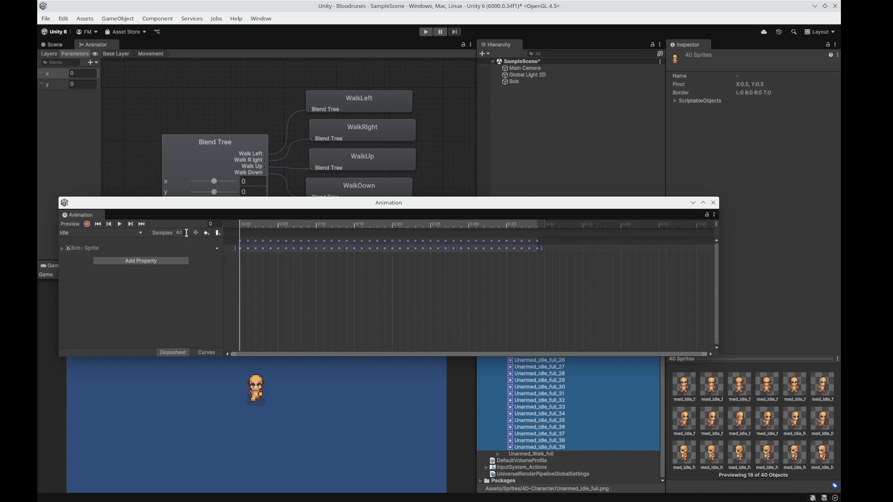
# - Set the Idle clip's sample rate to 10 and preview the animation with Bob visible in the Game view
pyautogui.click(186, 233)
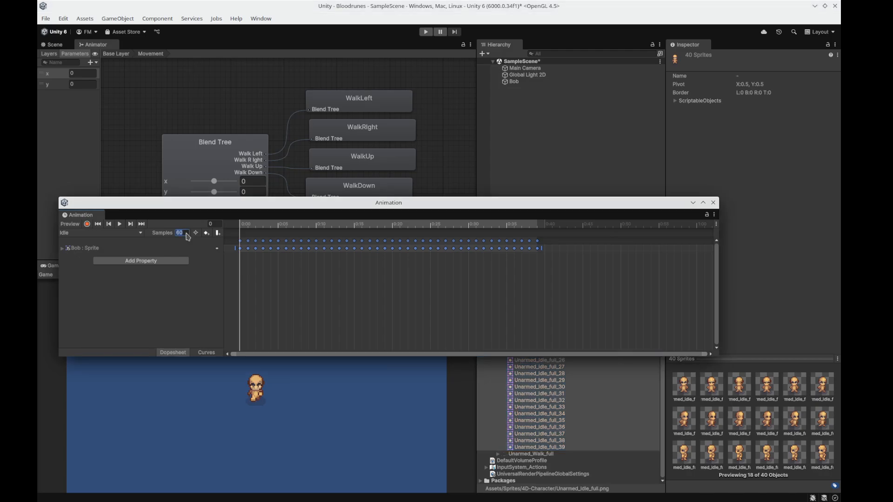
pyautogui.press('Return')
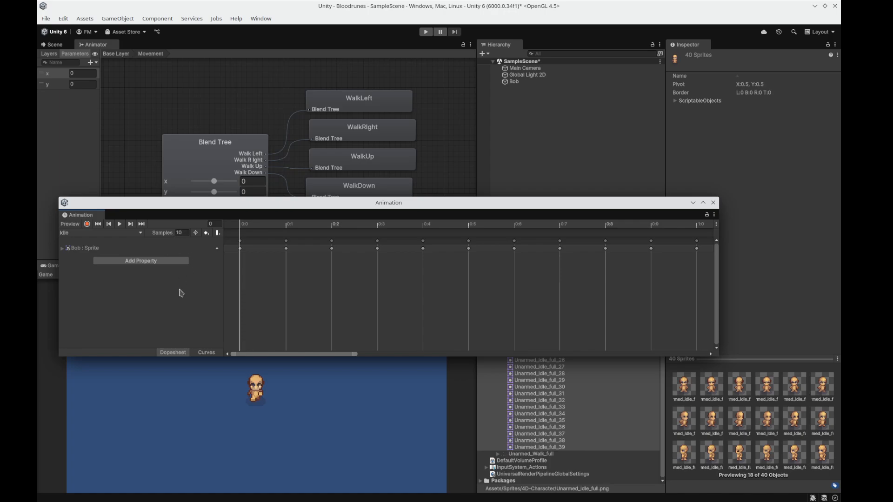
pyautogui.moveTo(351, 207); pyautogui.dragTo(350, 161)
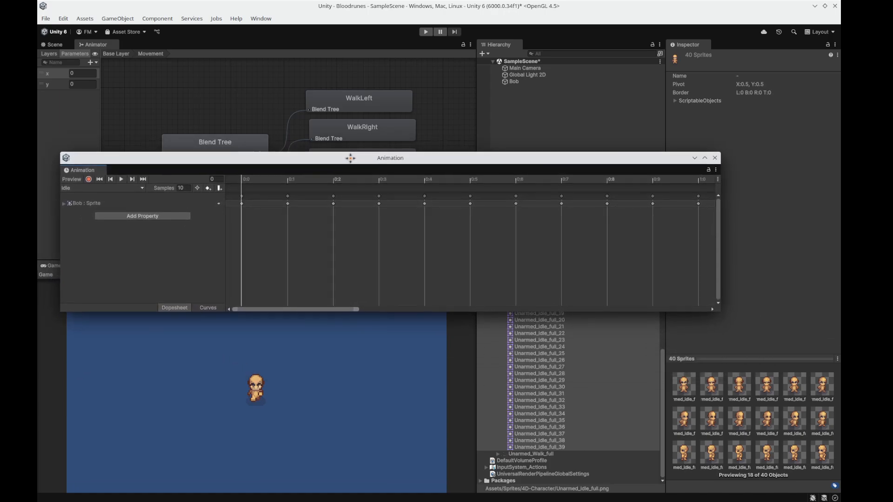
pyautogui.click(119, 177)
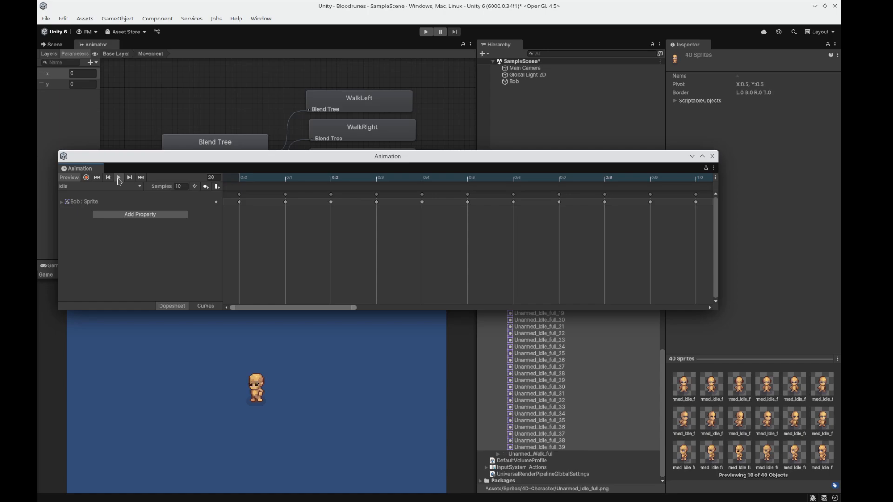
# - Set the Idle clip's sample rate to 8
pyautogui.click(180, 187)
pyautogui.write('8')
pyautogui.press('Return')
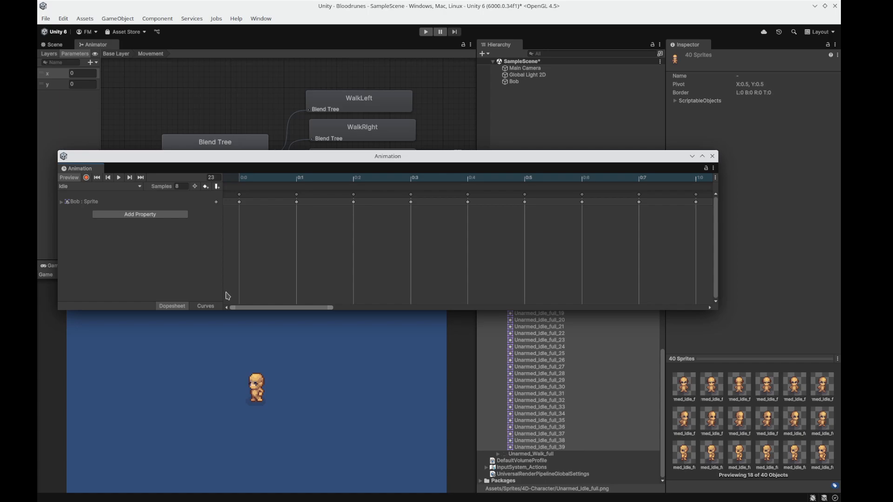
# - Close the Animation window and add the Idle clip as a fifth motion in the Movement blend tree
pyautogui.click(713, 157)
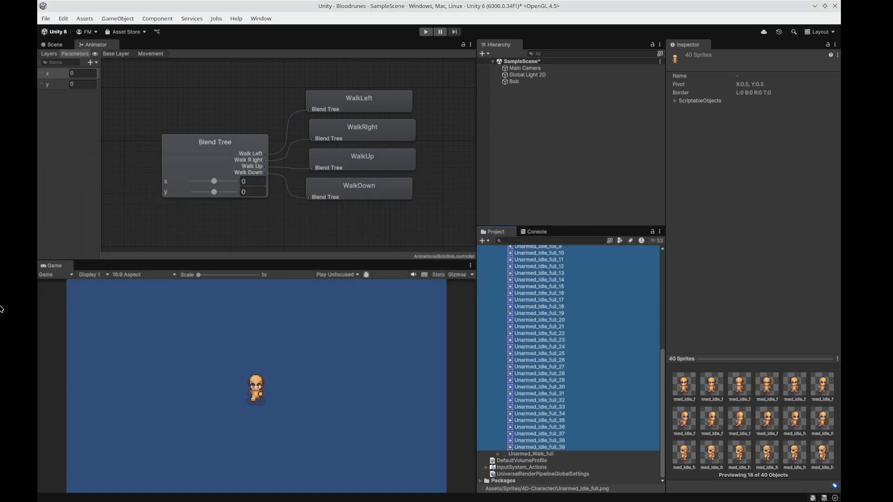
pyautogui.click(215, 168)
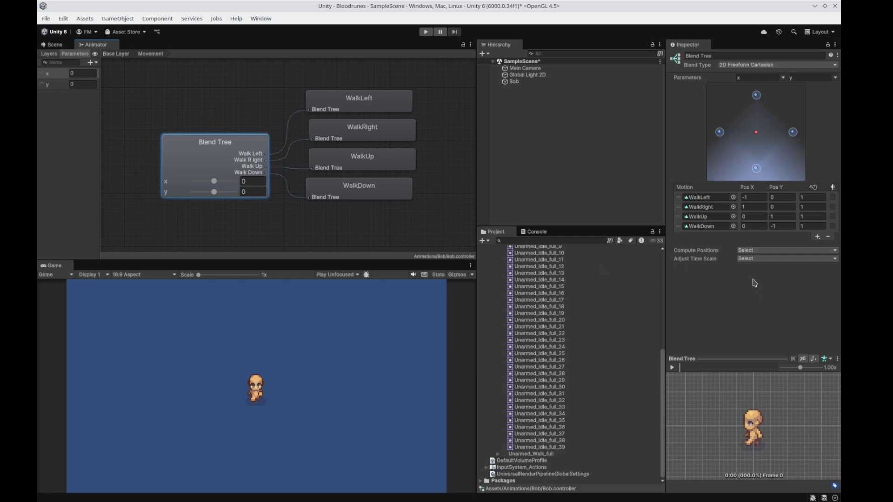
pyautogui.click(817, 237)
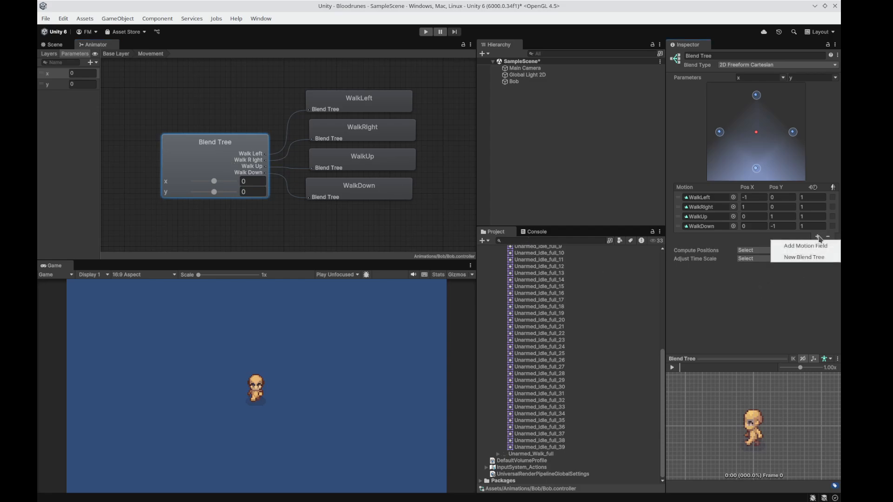
pyautogui.click(818, 248)
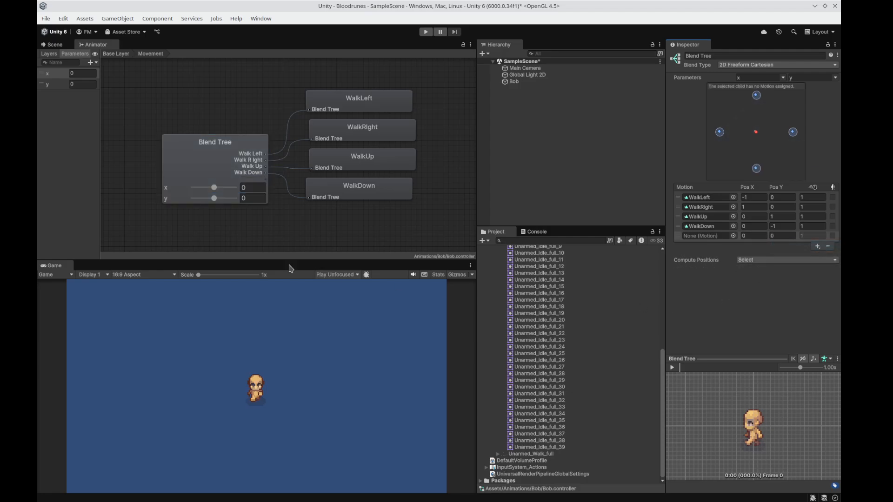
pyautogui.scroll(10, 589, 314)
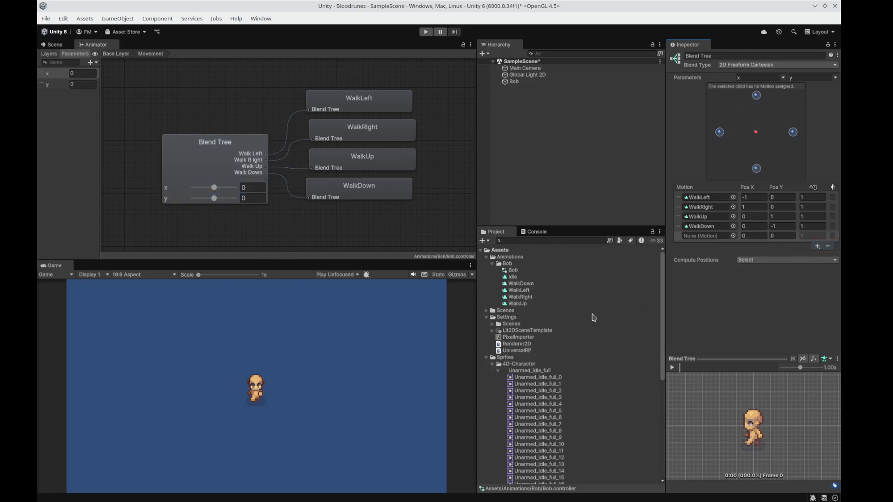
pyautogui.moveTo(512, 277); pyautogui.dragTo(711, 237)
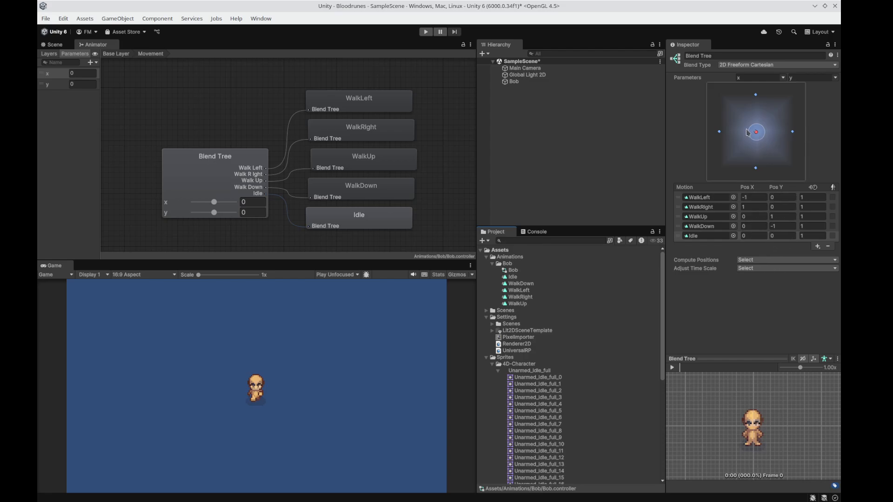
# - Preview the blend tree's animation while shifting the blend point slightly around the Idle position
pyautogui.moveTo(756, 136)
pyautogui.mouseDown()
pyautogui.moveTo(743, 136)
pyautogui.moveTo(760, 134)
pyautogui.mouseUp()
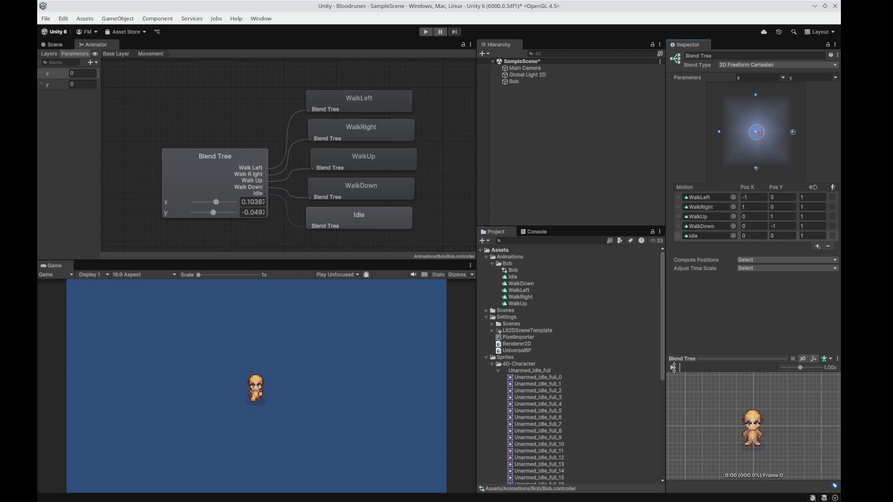
pyautogui.click(672, 367)
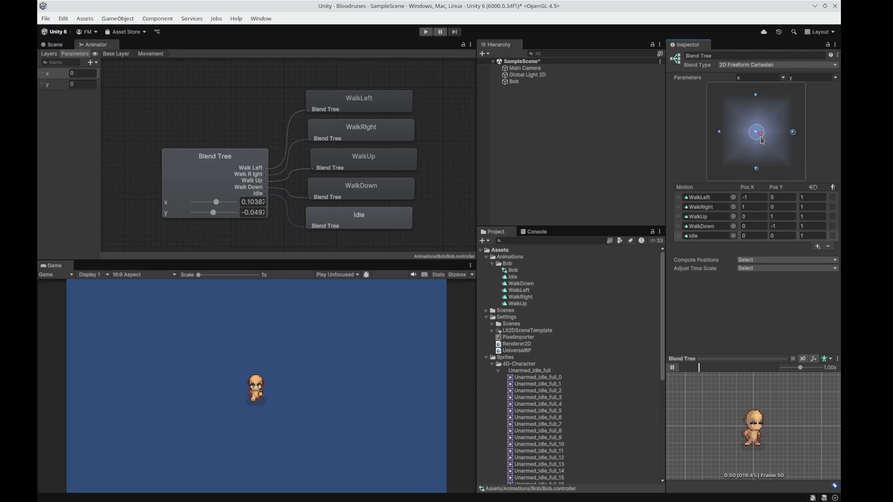
pyautogui.moveTo(761, 136)
pyautogui.mouseDown()
pyautogui.moveTo(725, 131)
pyautogui.moveTo(781, 139)
pyautogui.moveTo(757, 132)
pyautogui.moveTo(755, 118)
pyautogui.moveTo(763, 157)
pyautogui.moveTo(758, 139)
pyautogui.moveTo(761, 146)
pyautogui.mouseUp()
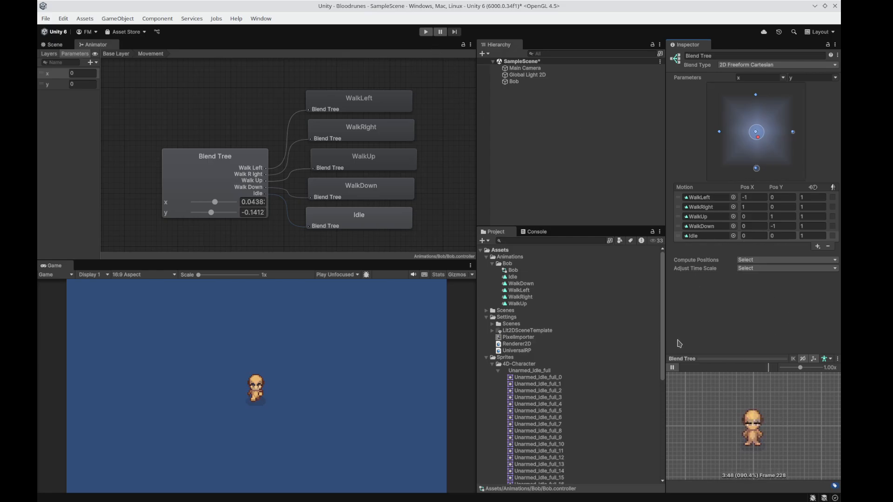
pyautogui.click(671, 367)
# - Run the scene with an enlarged Game view and vary the blend tree's x and y parameters to test idle and walking
pyautogui.click(425, 32)
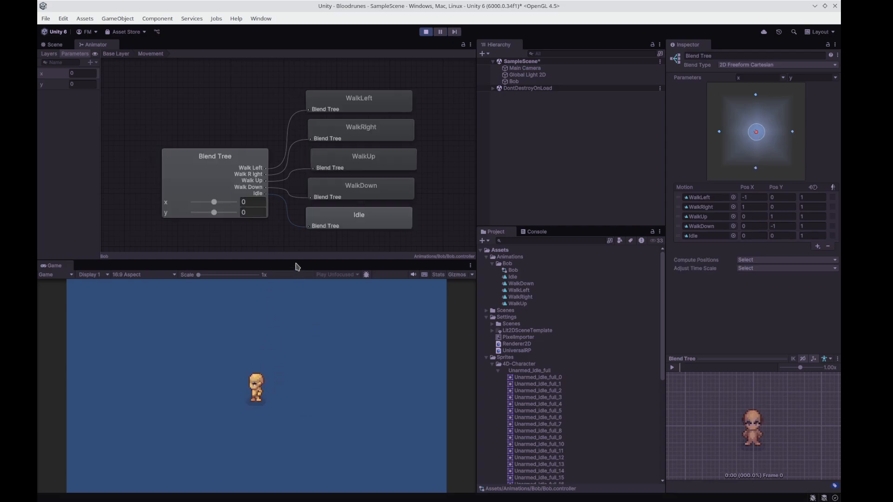
pyautogui.moveTo(297, 261); pyautogui.dragTo(301, 229)
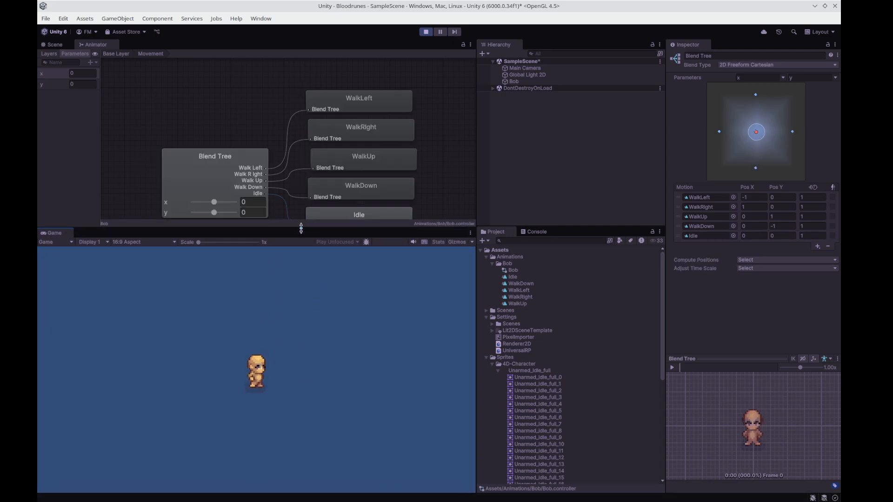
pyautogui.click(224, 184)
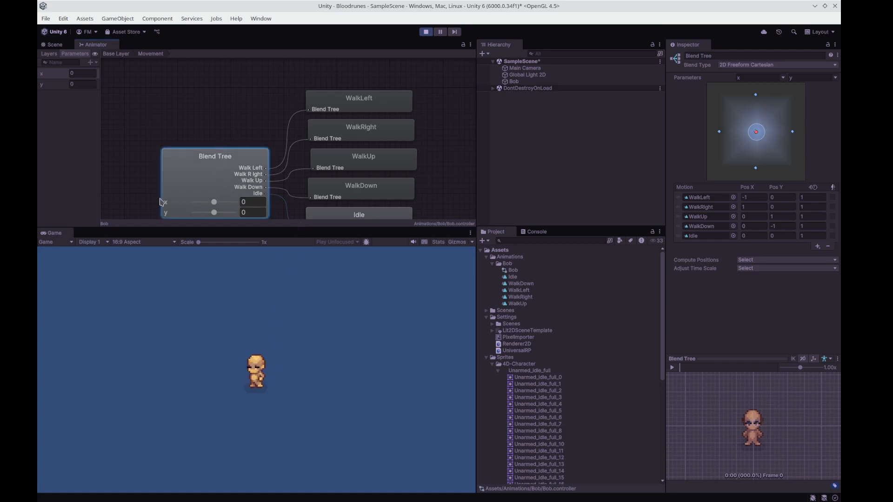
pyautogui.moveTo(213, 205); pyautogui.dragTo(227, 218)
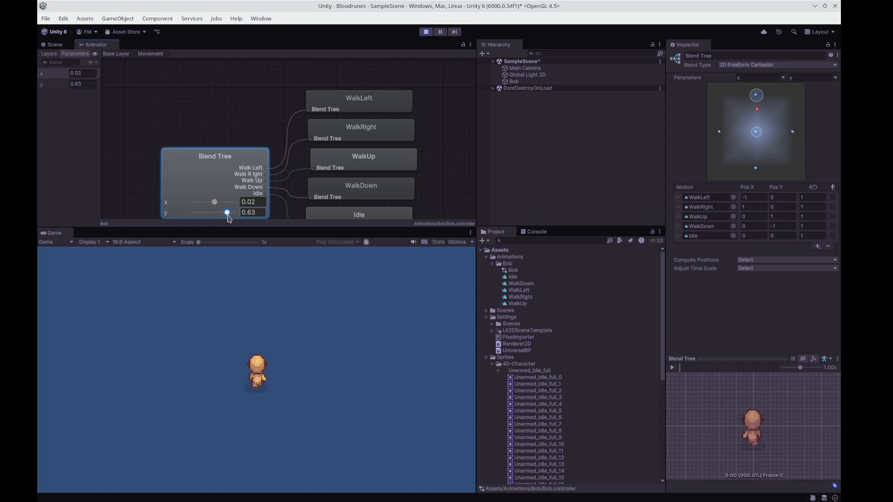
pyautogui.moveTo(230, 218); pyautogui.dragTo(237, 220)
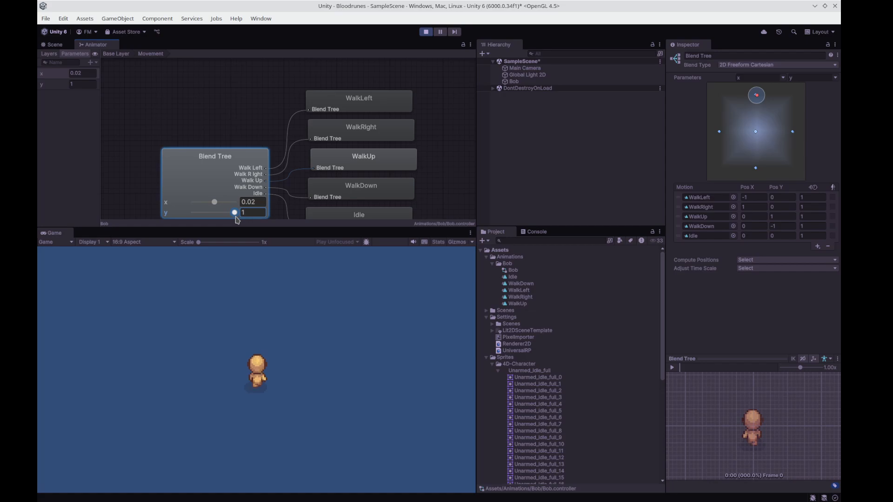
pyautogui.moveTo(235, 219); pyautogui.dragTo(216, 218)
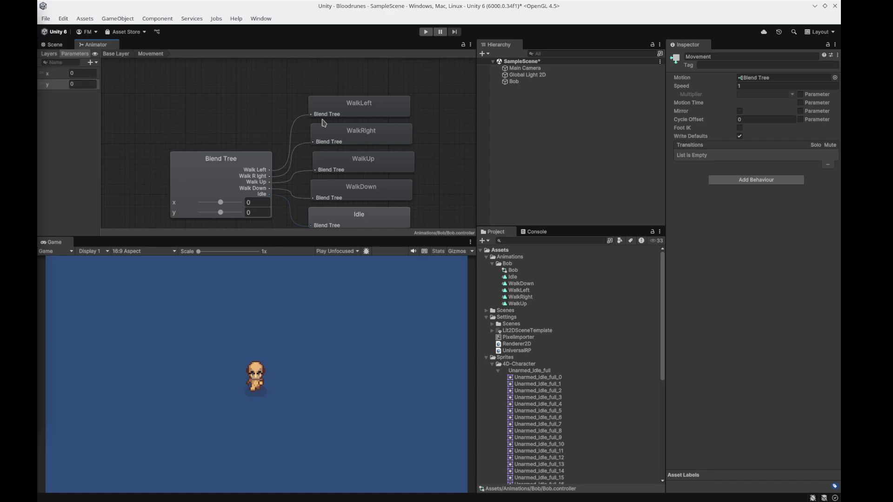
# - Delete the Idle motion from the Movement blend tree
pyautogui.click(398, 224)
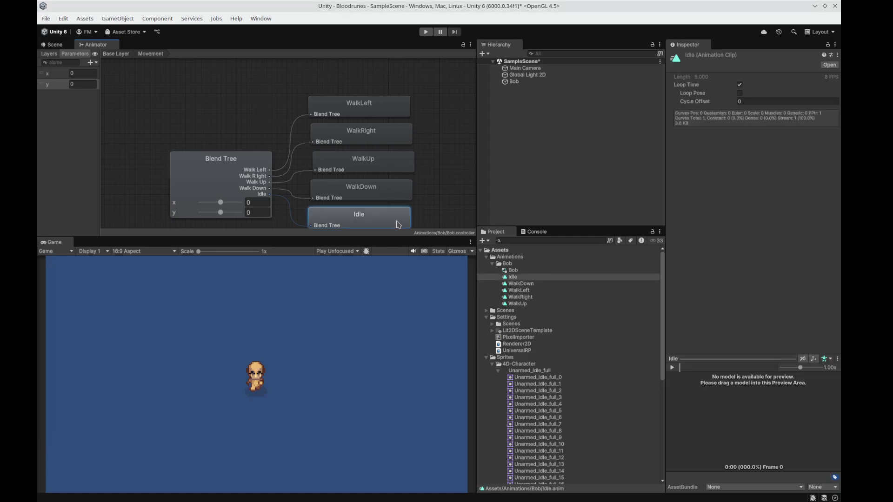
pyautogui.press('Delete')
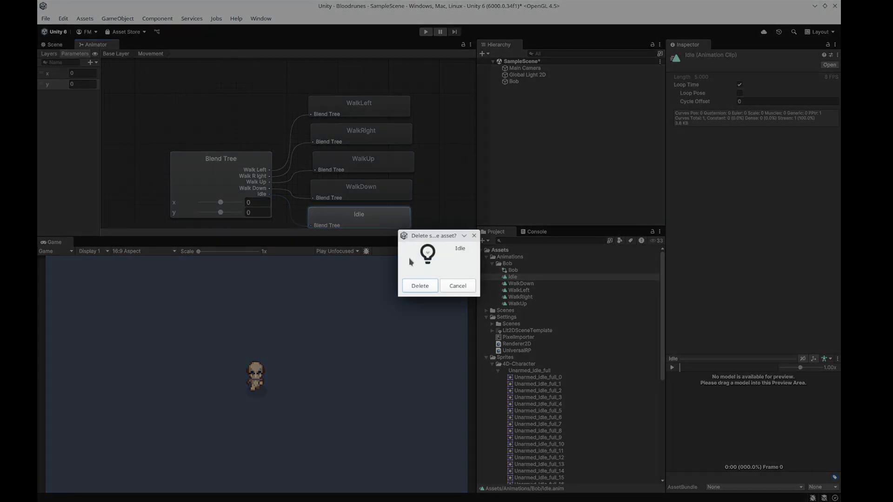
pyautogui.click(424, 285)
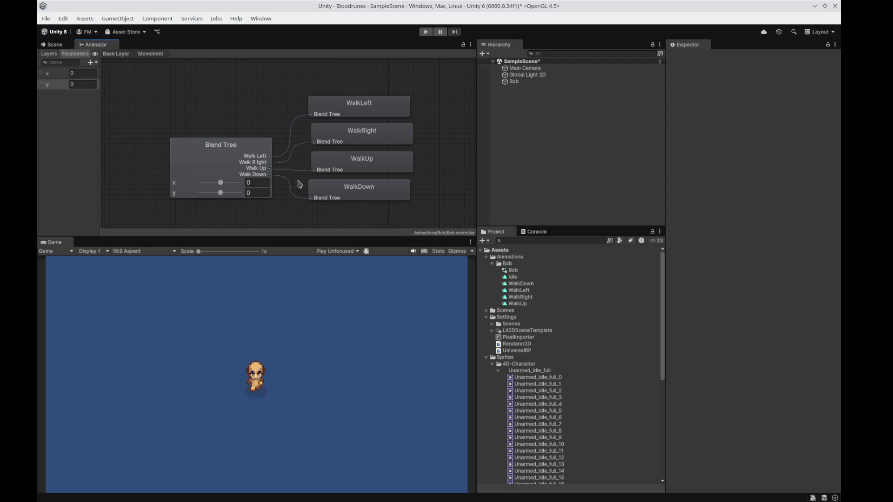
pyautogui.click(118, 89)
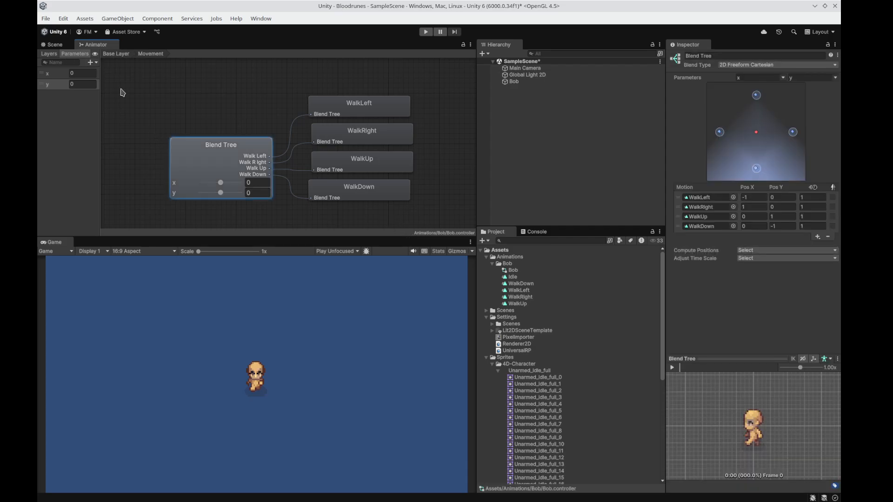
# - Add the Idle clip as a state in the Base Layer and set it as the layer default state
pyautogui.click(116, 53)
pyautogui.scroll(3, 335, 158)
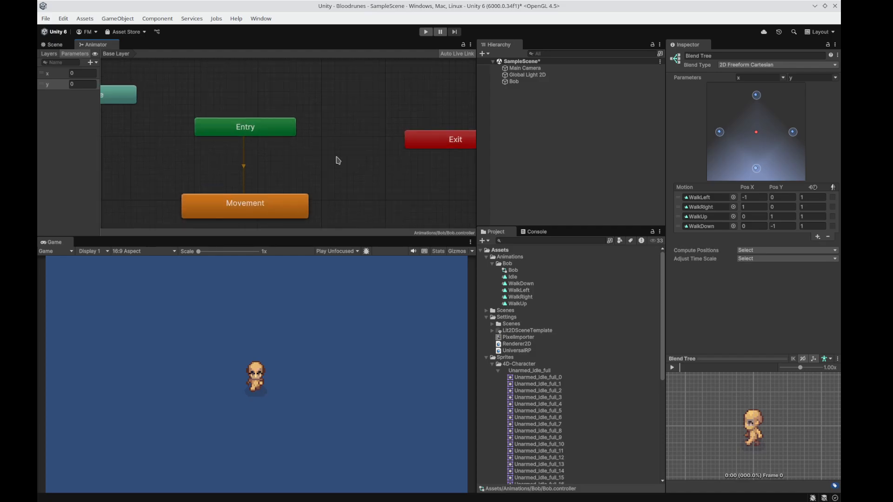
pyautogui.scroll(-4, 335, 158)
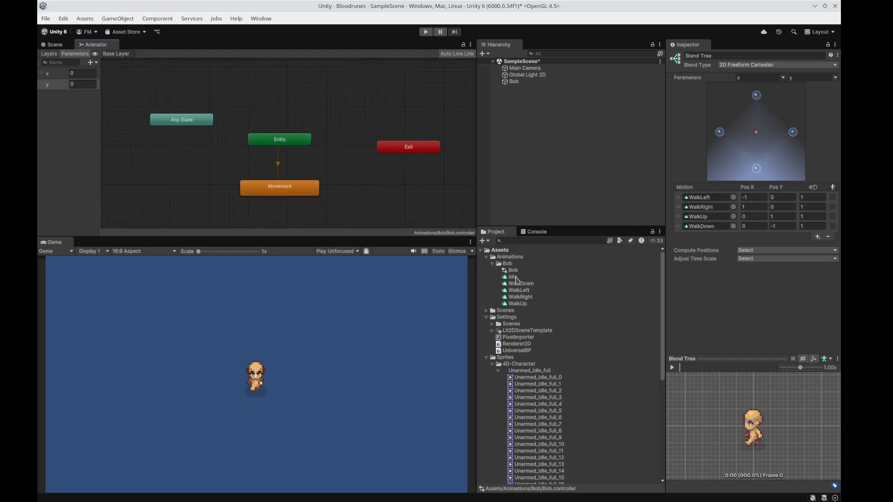
pyautogui.moveTo(515, 278); pyautogui.dragTo(180, 168)
pyautogui.rightClick(226, 174)
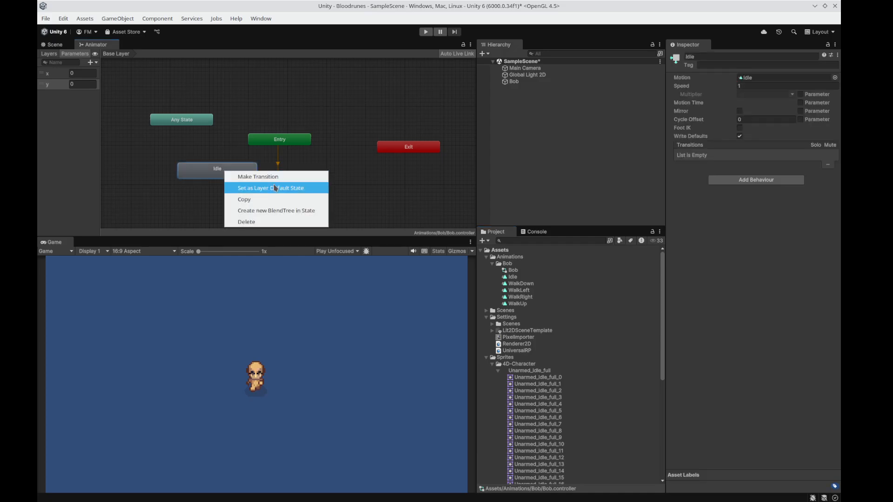
pyautogui.click(272, 188)
# - Arrange the Idle and Movement states side by side below Entry
pyautogui.click(282, 194)
pyautogui.moveTo(282, 195); pyautogui.dragTo(325, 191)
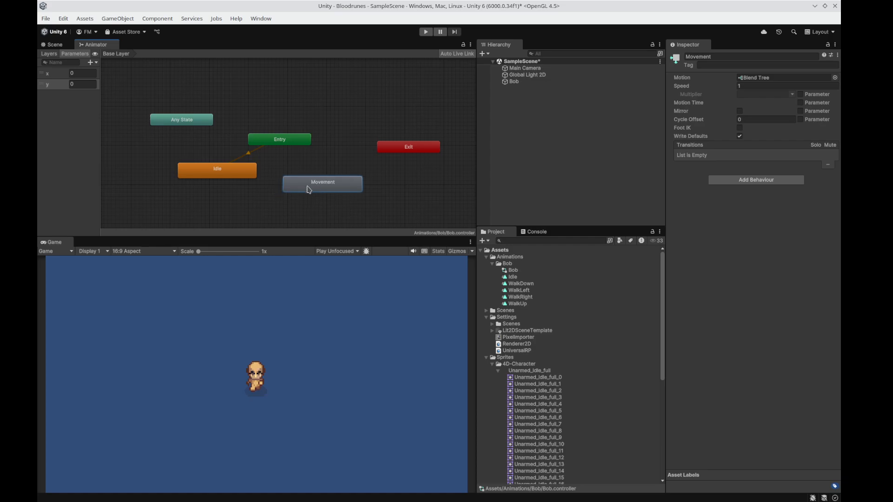
pyautogui.moveTo(227, 170); pyautogui.dragTo(242, 187)
# - Run the scene to check Bob's idle animation, move the Movement state farther from Idle, and stop the run
pyautogui.click(425, 32)
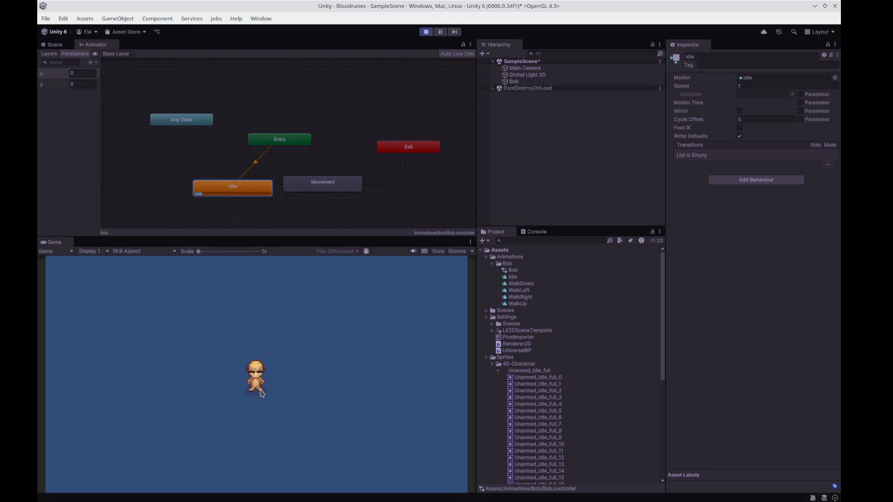
pyautogui.moveTo(316, 189); pyautogui.dragTo(347, 188)
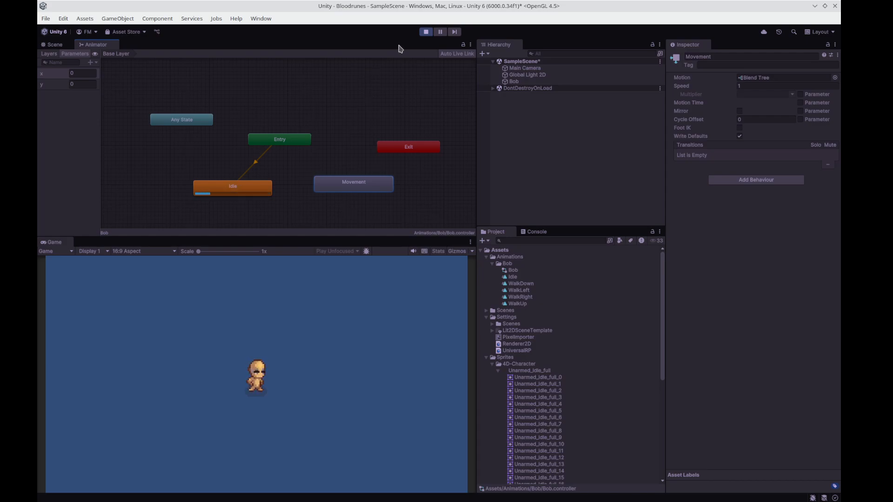
pyautogui.click(425, 32)
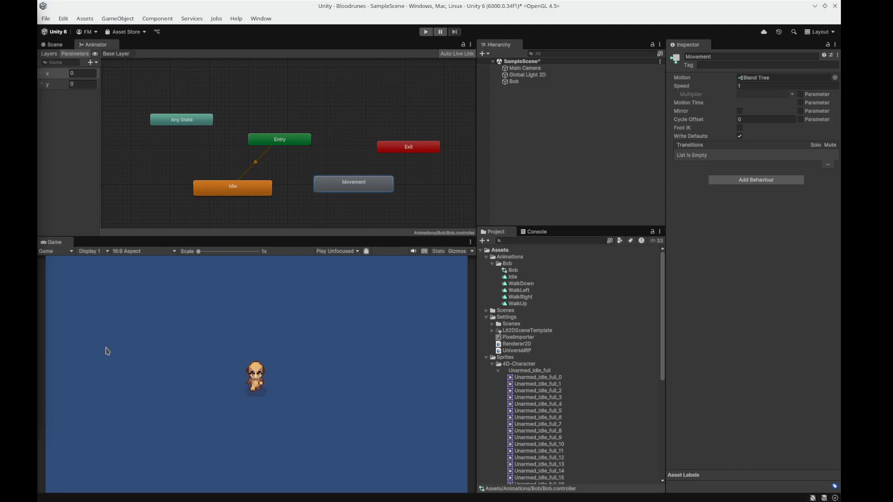
# - Create transitions from Idle to Movement and from Movement back to Idle, with the Movement state level with Idle
pyautogui.rightClick(265, 194)
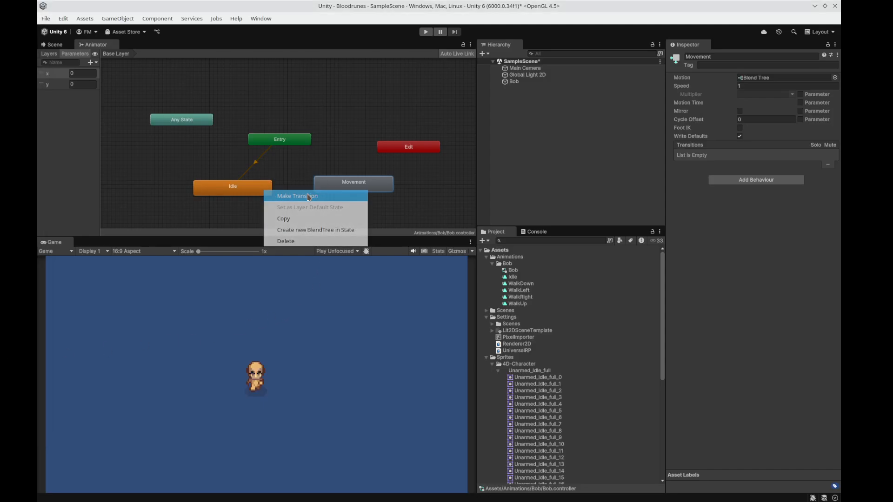
pyautogui.click(307, 195)
pyautogui.click(355, 186)
pyautogui.click(356, 187)
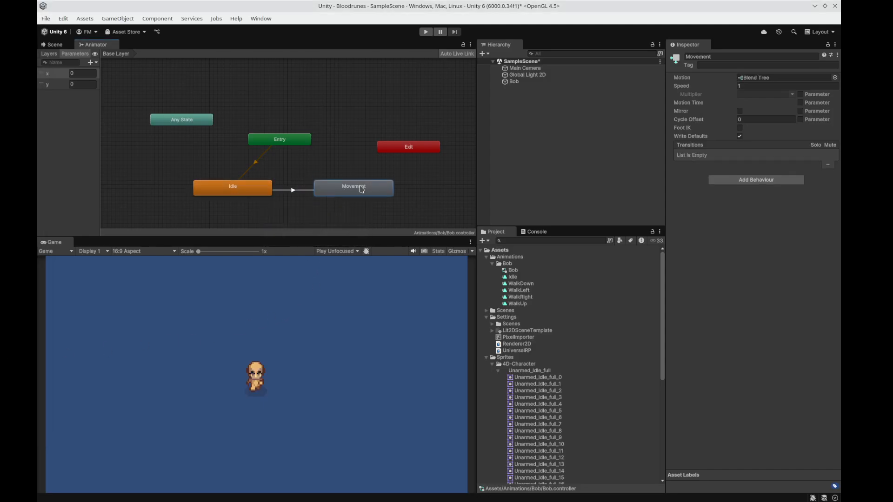
pyautogui.rightClick(346, 193)
pyautogui.click(361, 197)
pyautogui.click(258, 192)
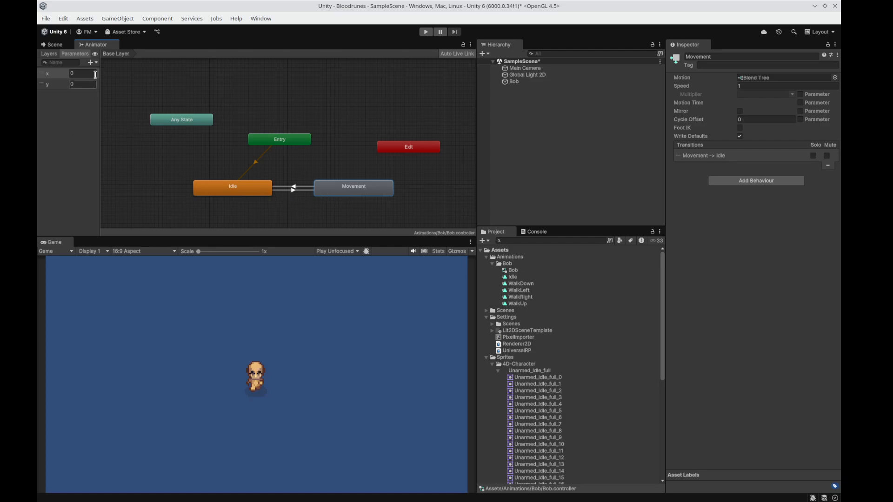
# - Add a Bool animator parameter named Walking
pyautogui.click(93, 62)
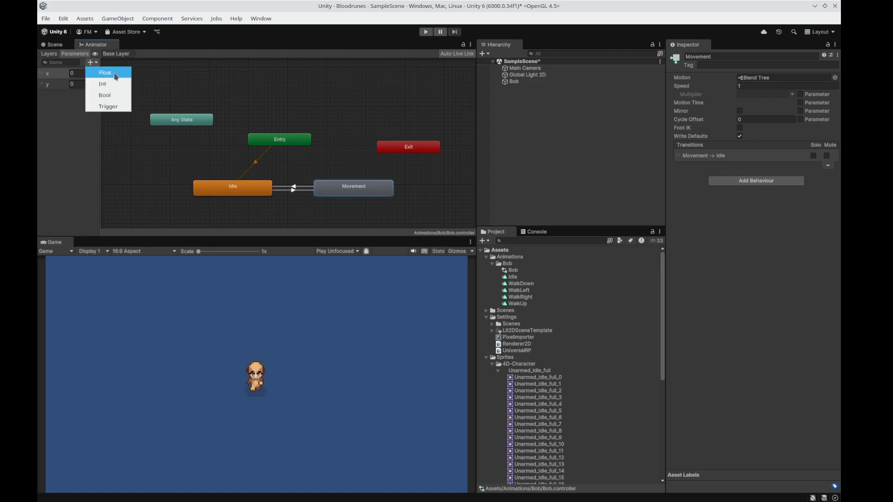
pyautogui.click(115, 98)
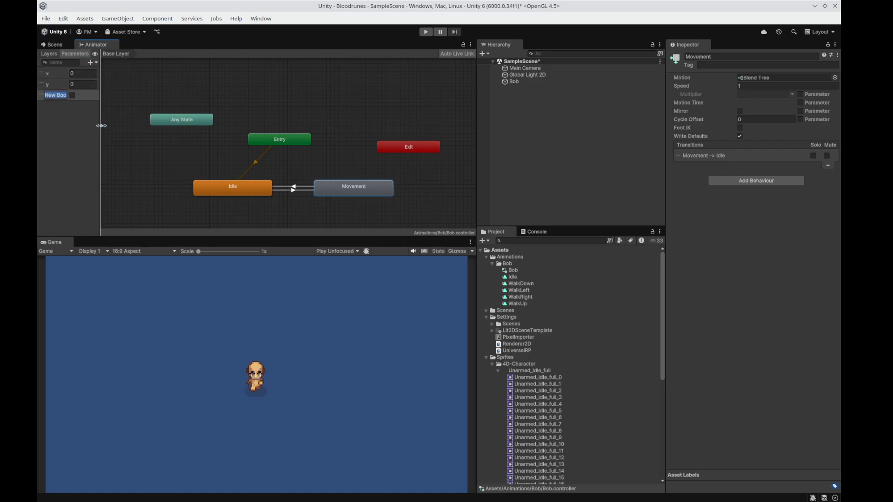
pyautogui.write('Walking')
pyautogui.press('Return')
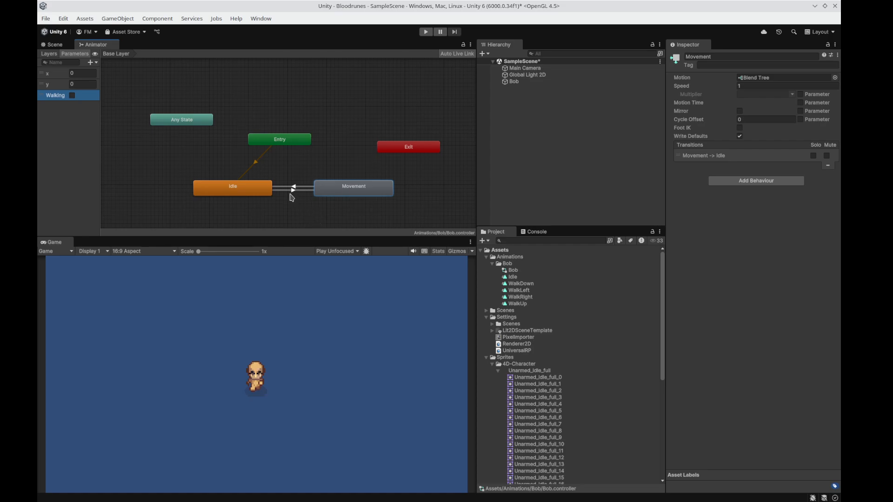
# - Disable Has Exit Time and Fixed Duration on the Idle to Movement transition
pyautogui.click(293, 190)
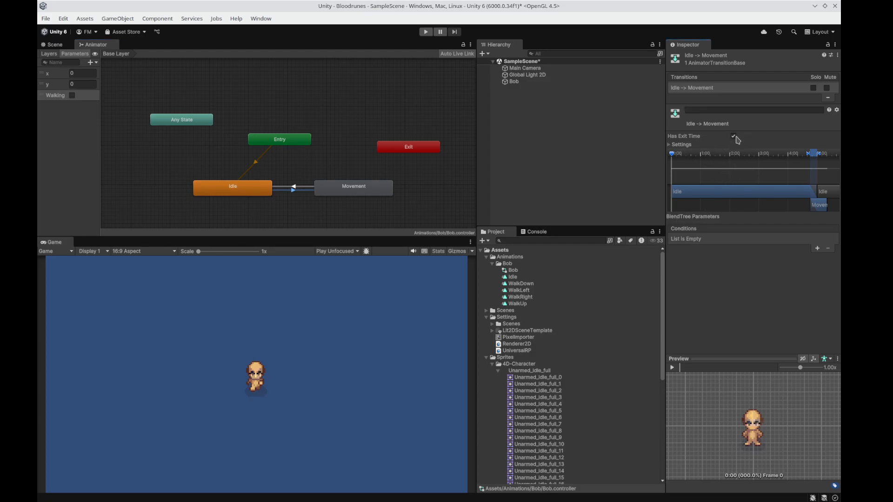
pyautogui.click(733, 136)
pyautogui.click(670, 145)
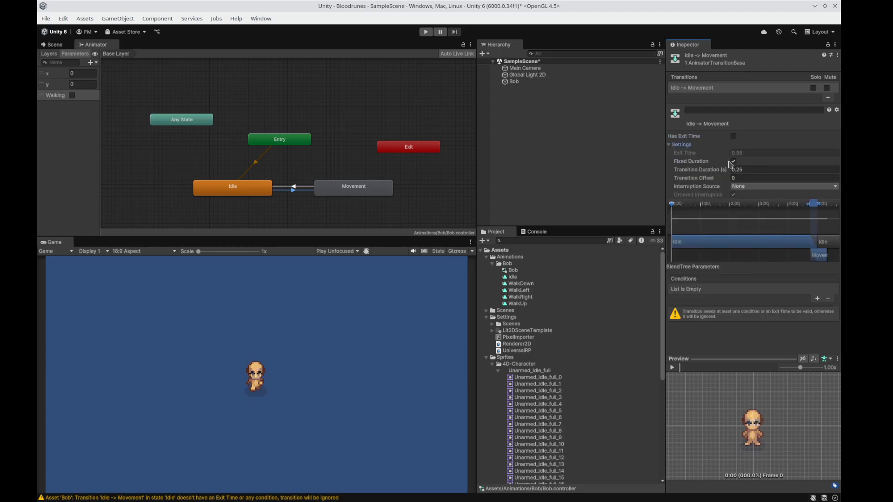
pyautogui.click(731, 162)
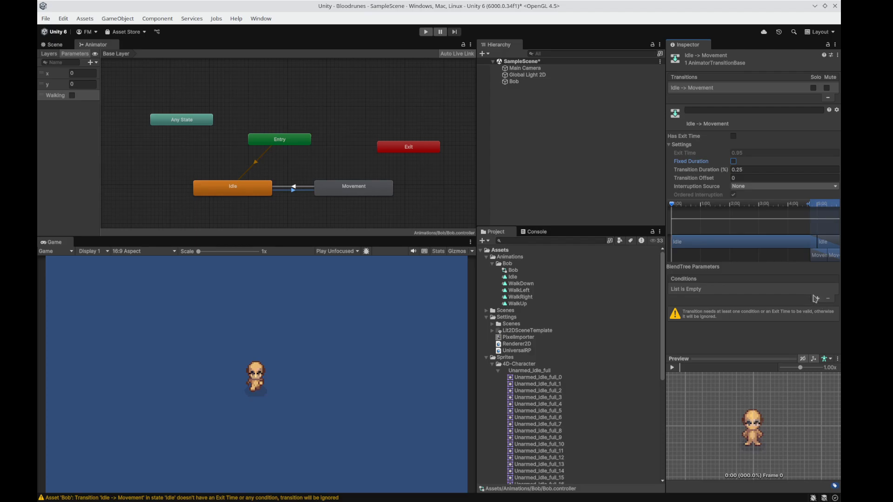
# - Add a condition to the Idle to Movement transition requiring Walking to be true
pyautogui.click(816, 299)
pyautogui.click(750, 289)
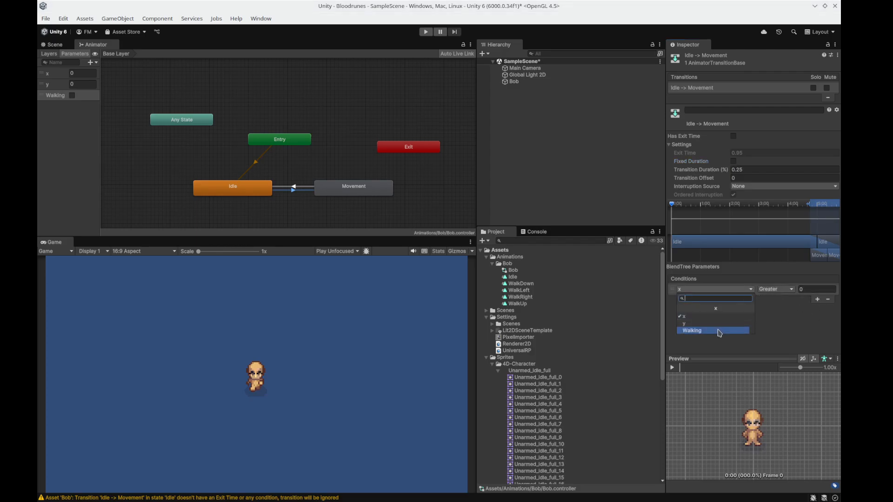
pyautogui.click(718, 331)
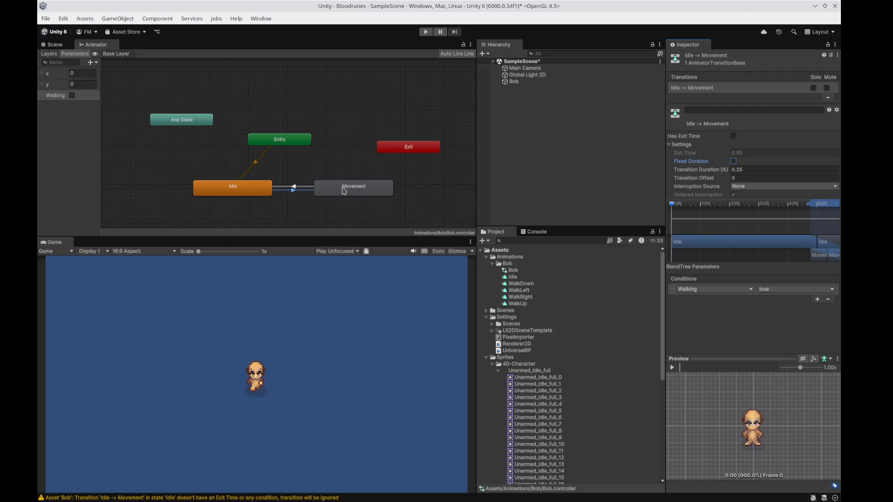
# - Disable Has Exit Time and Fixed Duration on the Movement to Idle transition
pyautogui.click(311, 191)
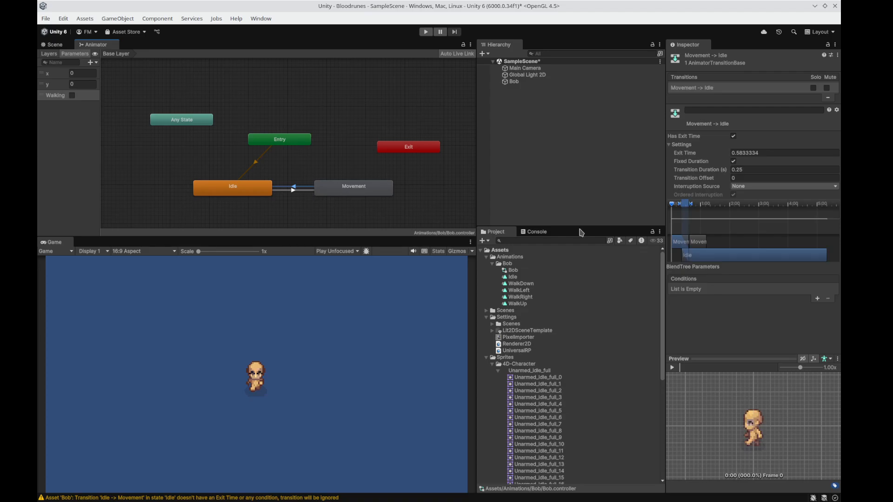
pyautogui.click(733, 136)
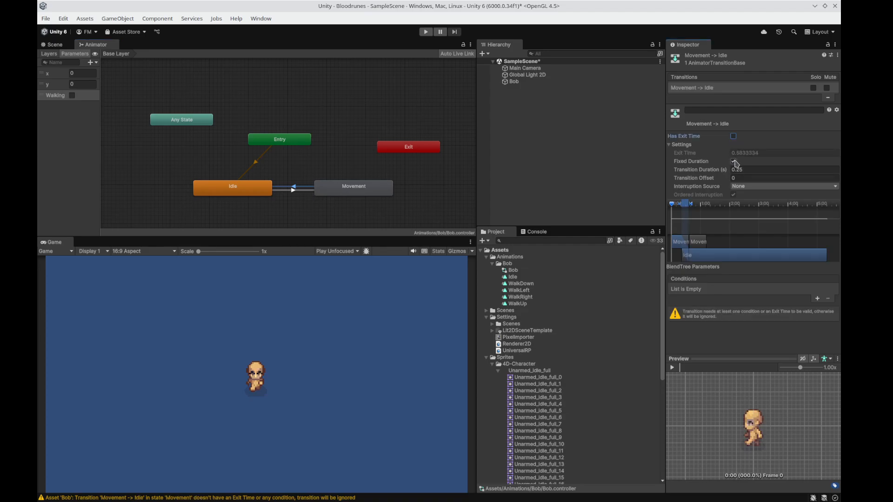
pyautogui.click(733, 161)
# - Add a condition to the Movement to Idle transition requiring Walking to be false, and deselect the transition
pyautogui.click(817, 298)
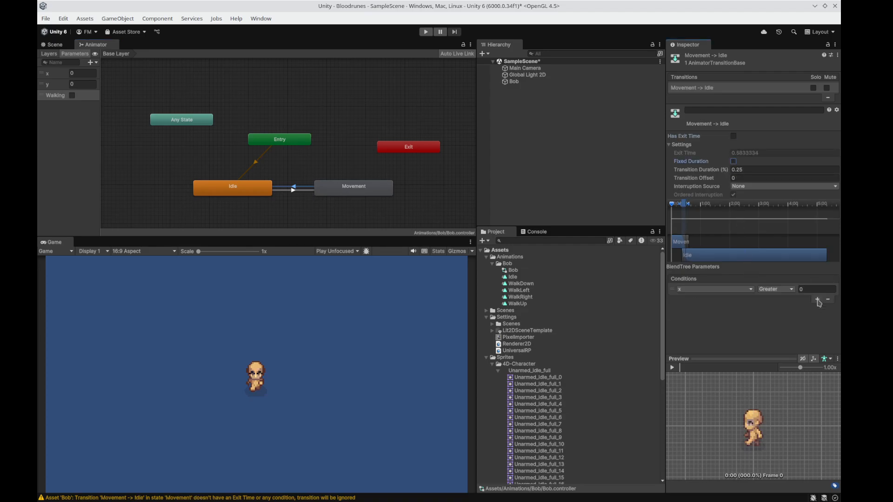
pyautogui.click(753, 292)
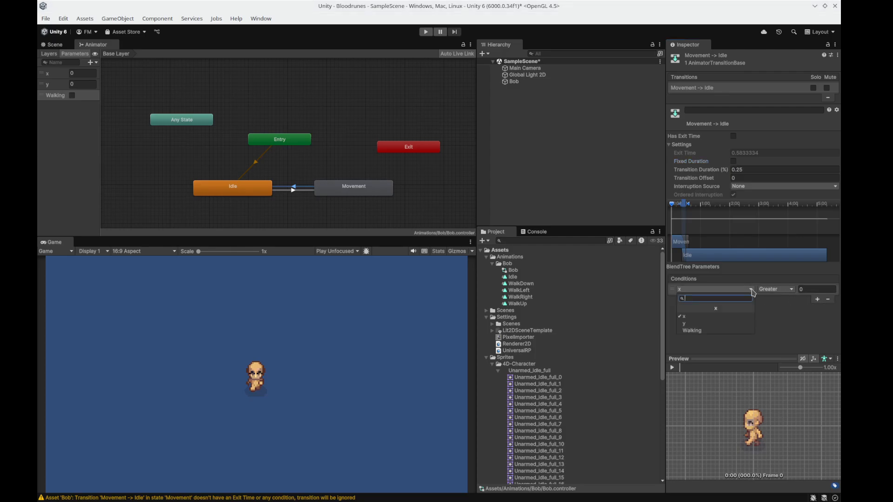
pyautogui.click(739, 328)
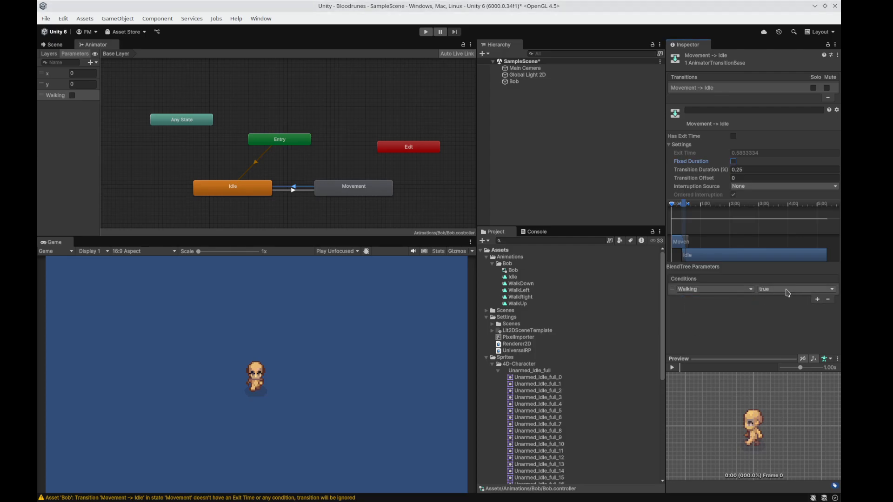
pyautogui.click(787, 290)
pyautogui.click(789, 311)
pyautogui.click(366, 133)
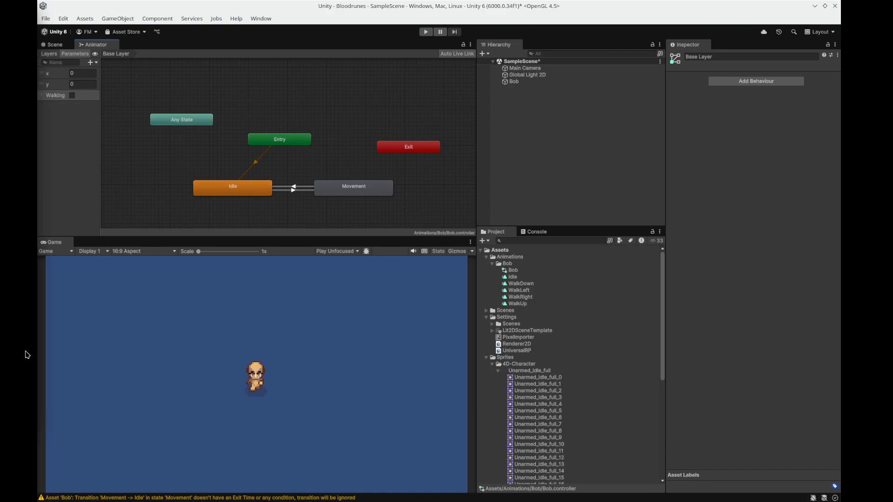
# - Run the scene and test Bob's walk animation with parameter x at 1 and Walking enabled
pyautogui.click(425, 32)
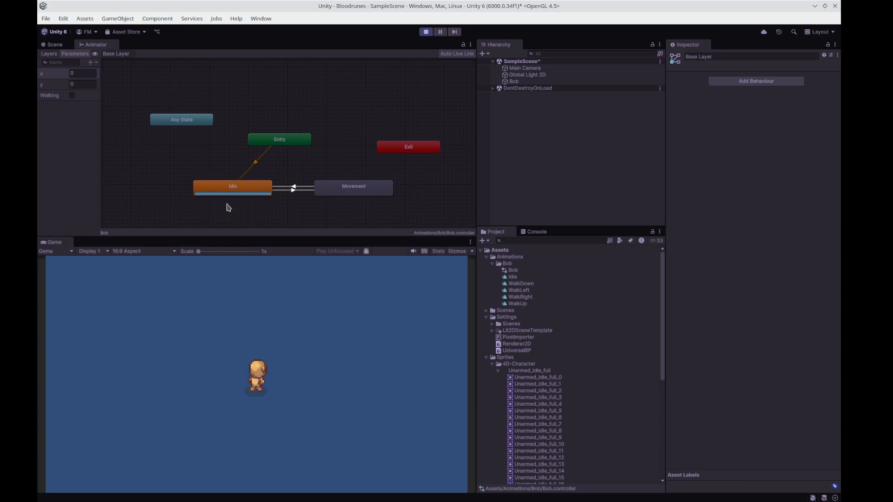
pyautogui.click(77, 74)
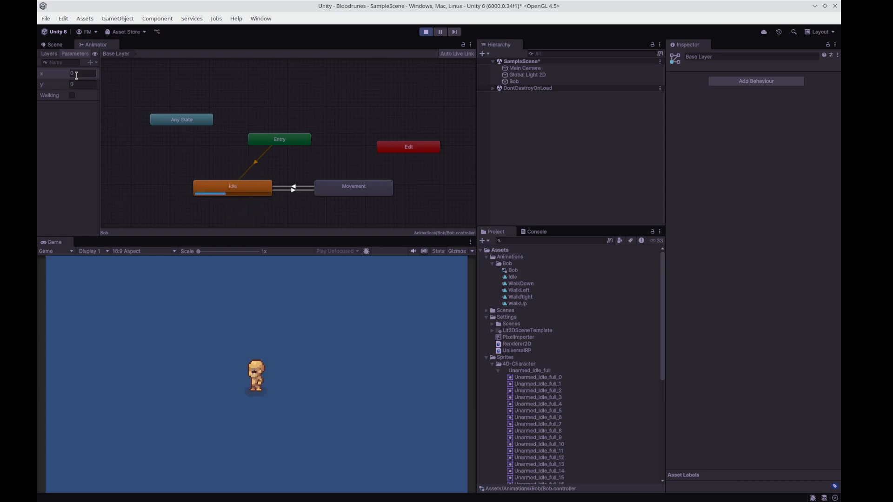
pyautogui.write('1')
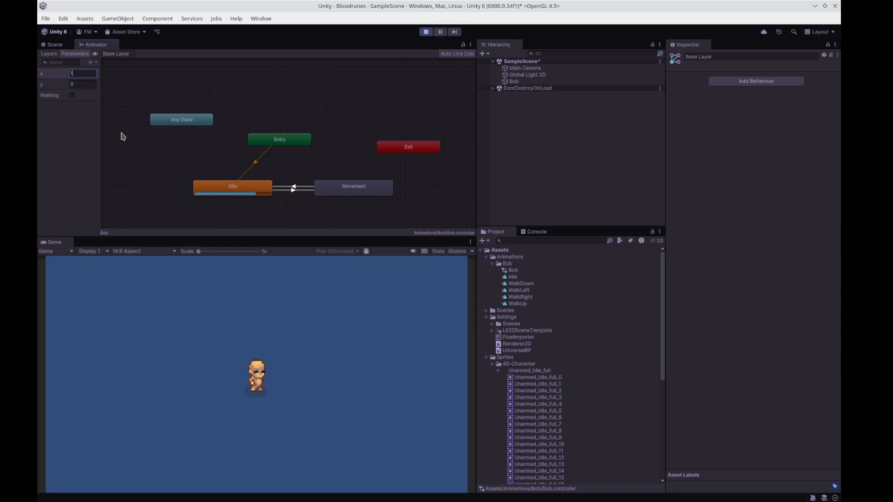
pyautogui.click(65, 77)
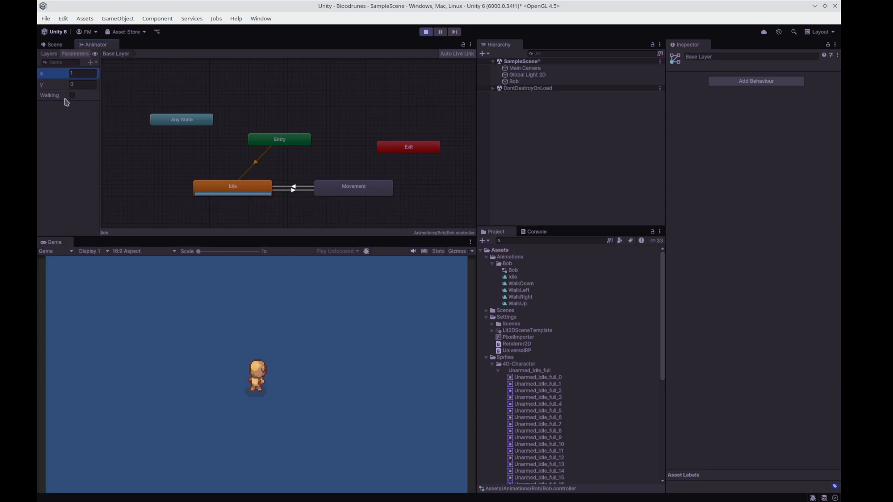
pyautogui.click(72, 96)
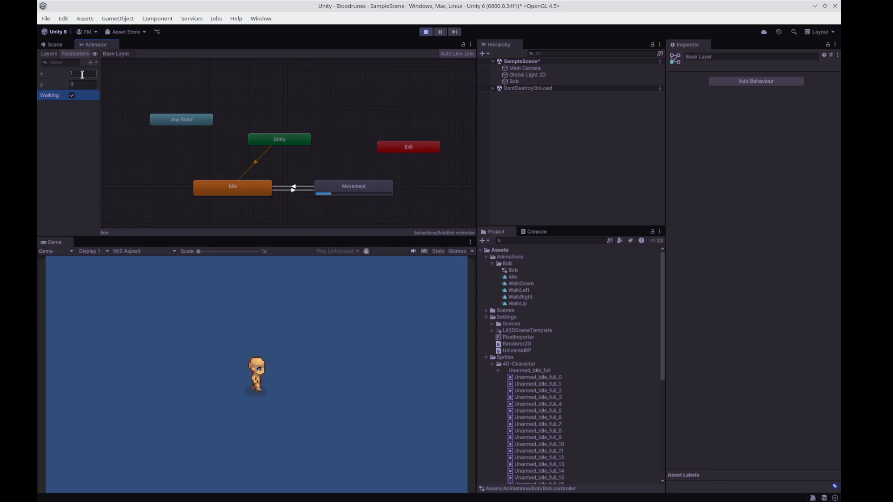
# - Test the walk directions with x at -1, then with x at 0 and y at 1 and -1, and turn Walking off
pyautogui.click(82, 74)
pyautogui.write('-1')
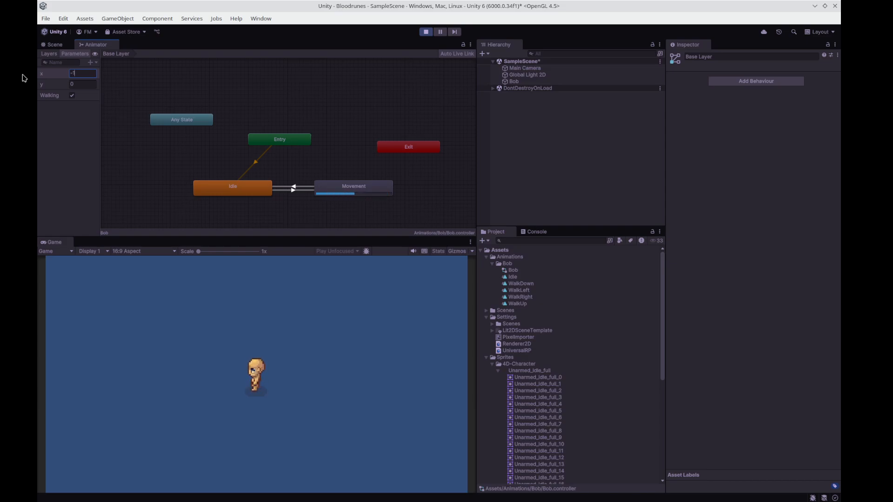
pyautogui.click(76, 84)
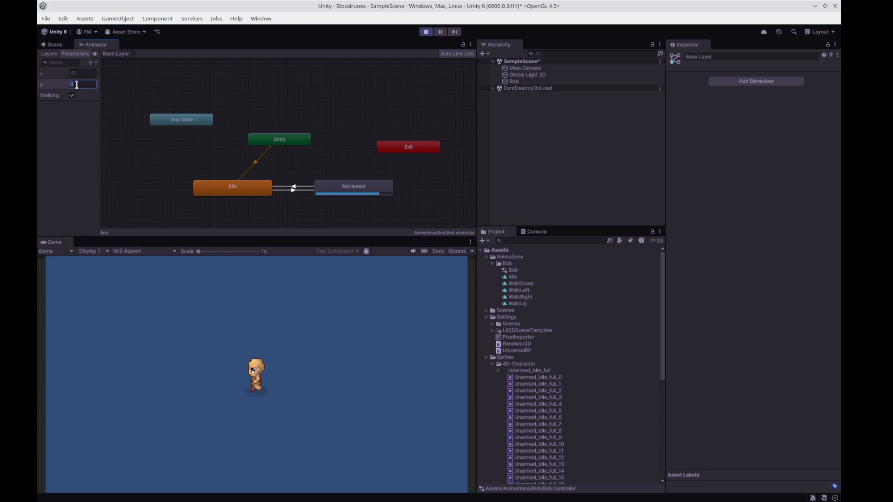
pyautogui.hotkey('shift', 'Tab')
pyautogui.write('0')
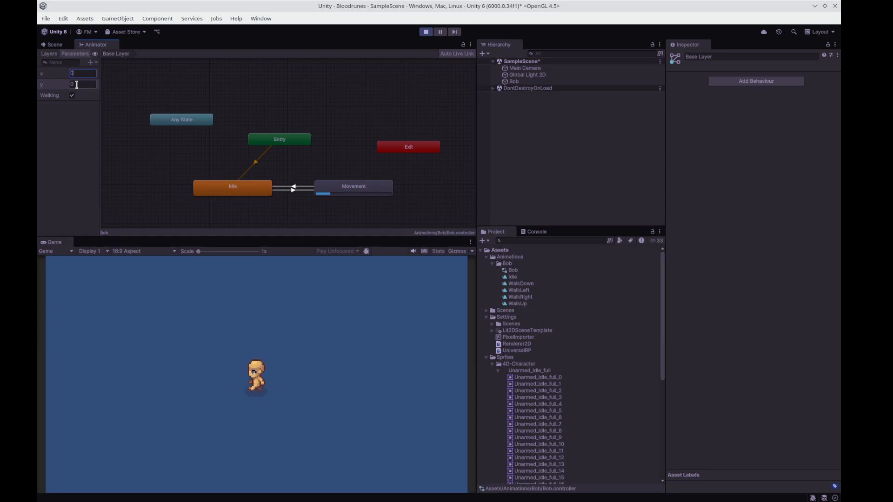
pyautogui.press('Tab')
pyautogui.write('1')
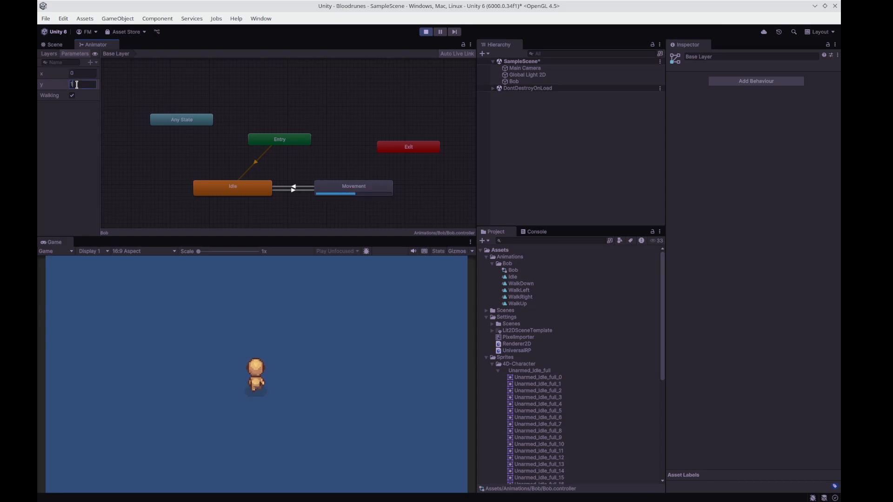
pyautogui.press('BackSpace')
pyautogui.write('-')
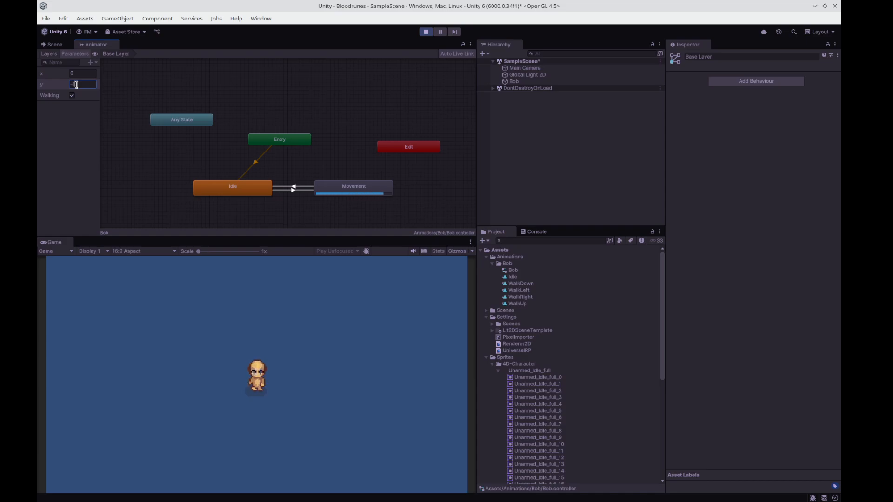
pyautogui.write('1')
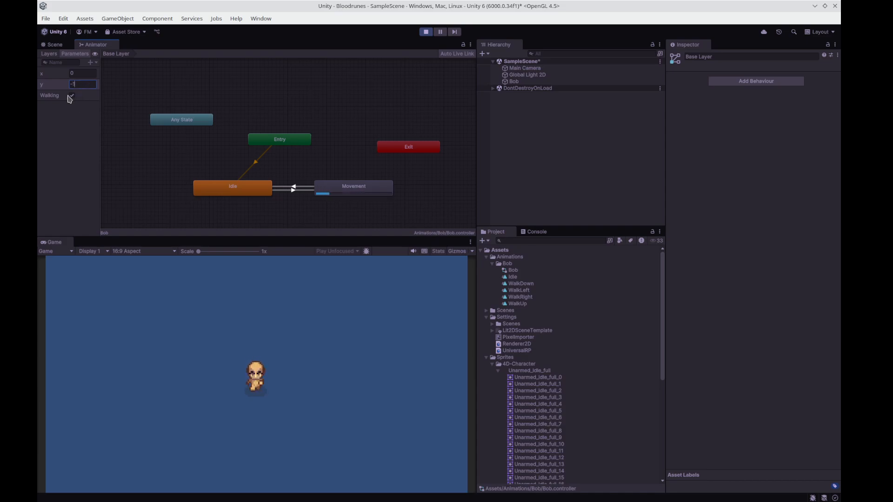
pyautogui.click(72, 97)
pyautogui.click(73, 95)
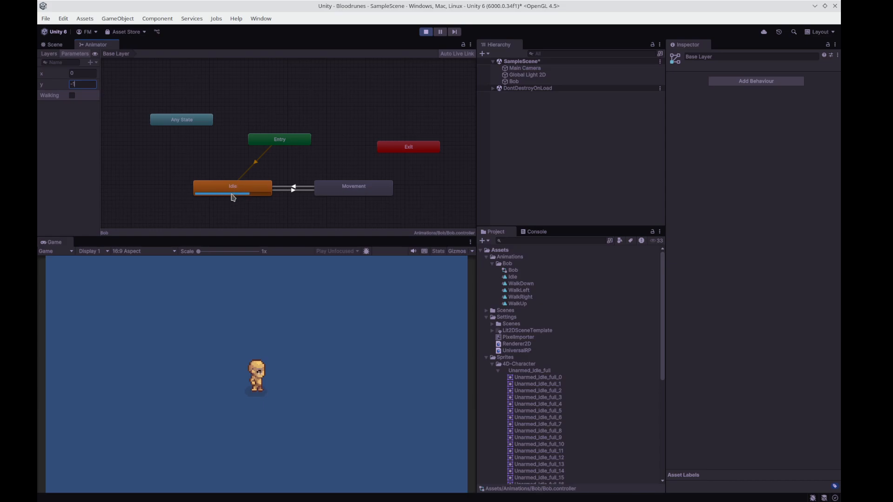
# - Move the Idle and Movement states slightly lower and to the right in the graph, and stop the run
pyautogui.moveTo(232, 188); pyautogui.dragTo(240, 193)
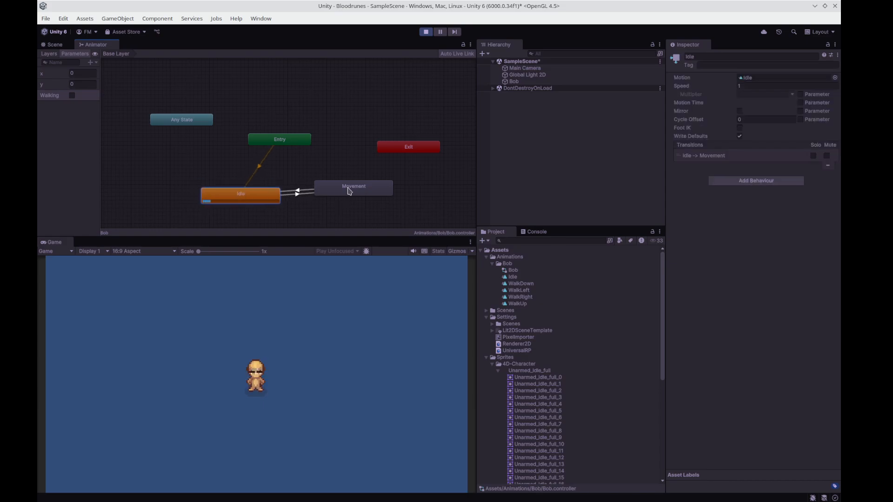
pyautogui.moveTo(348, 189); pyautogui.dragTo(356, 194)
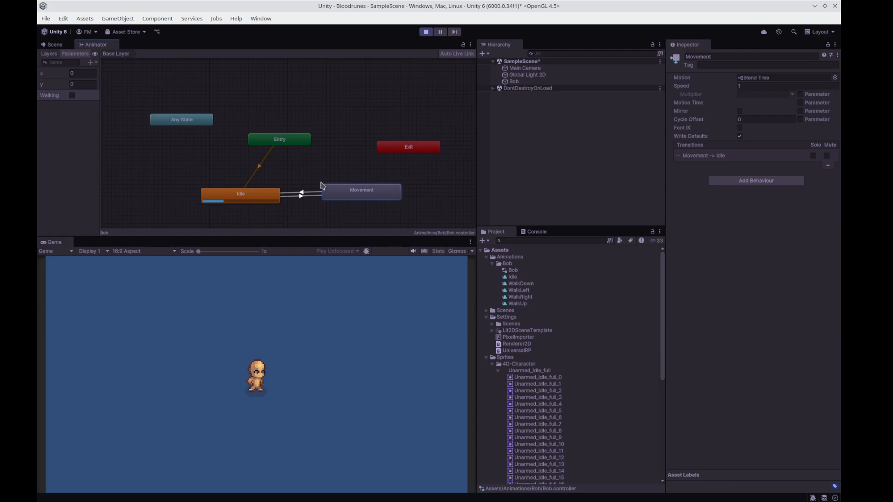
pyautogui.moveTo(344, 199); pyautogui.dragTo(372, 199)
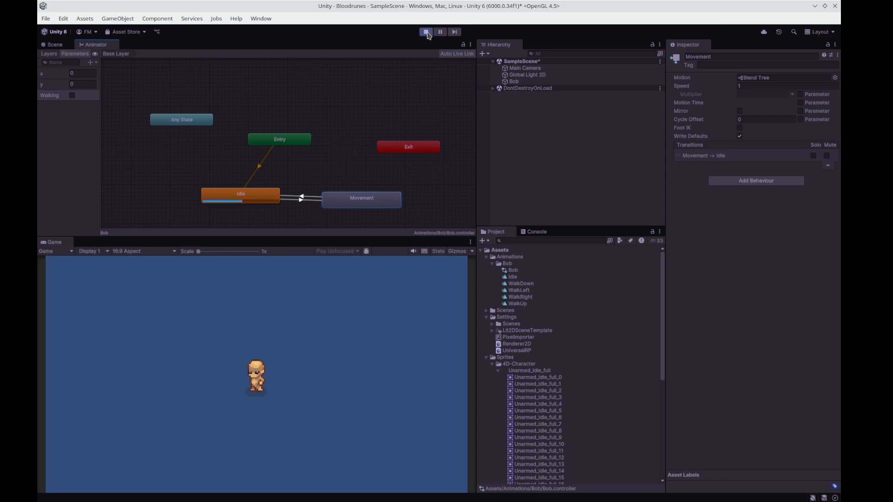
pyautogui.click(427, 33)
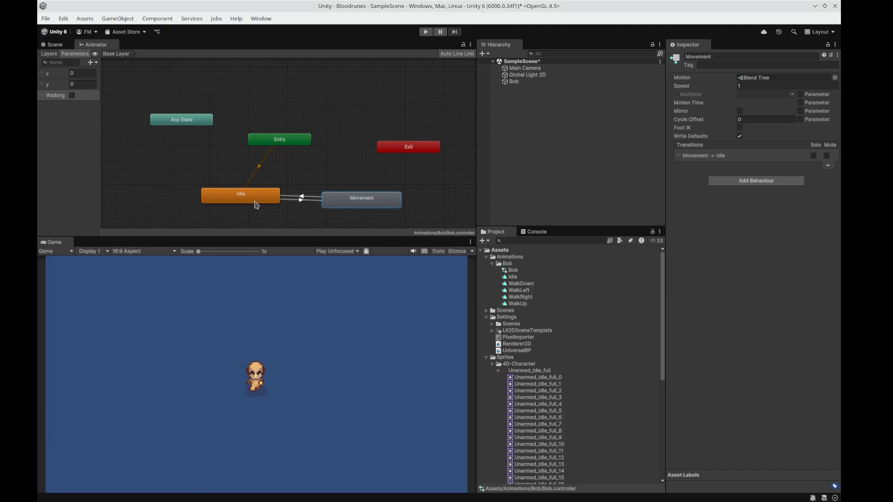
# - Delete the Idle state and move the Movement state to just below Entry
pyautogui.click(255, 201)
pyautogui.press('Delete')
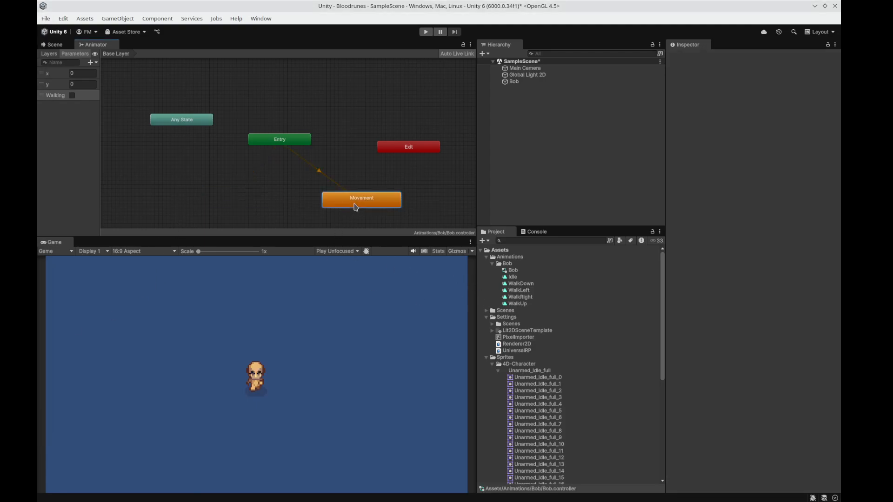
pyautogui.moveTo(359, 203); pyautogui.dragTo(273, 183)
# - Add a motion field with the Idle clip at position 0, 0 to the Movement blend tree, and return to the Base Layer
pyautogui.doubleClick(284, 179)
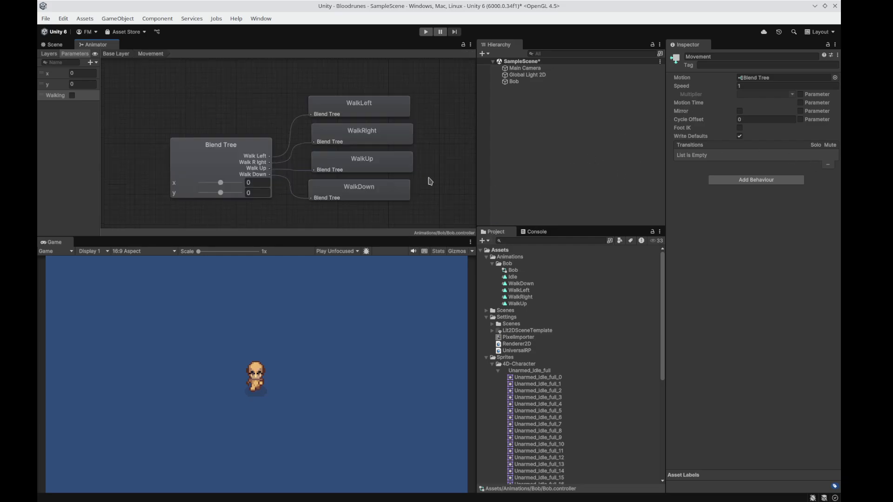
pyautogui.click(224, 166)
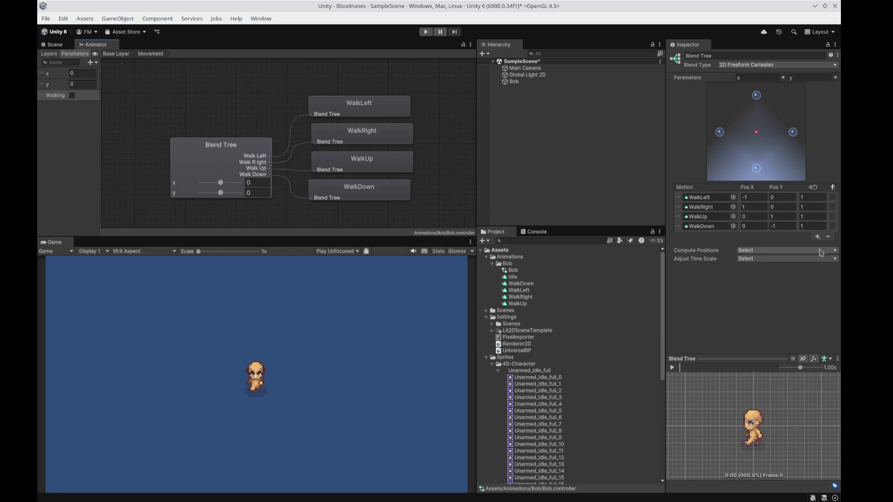
pyautogui.click(818, 237)
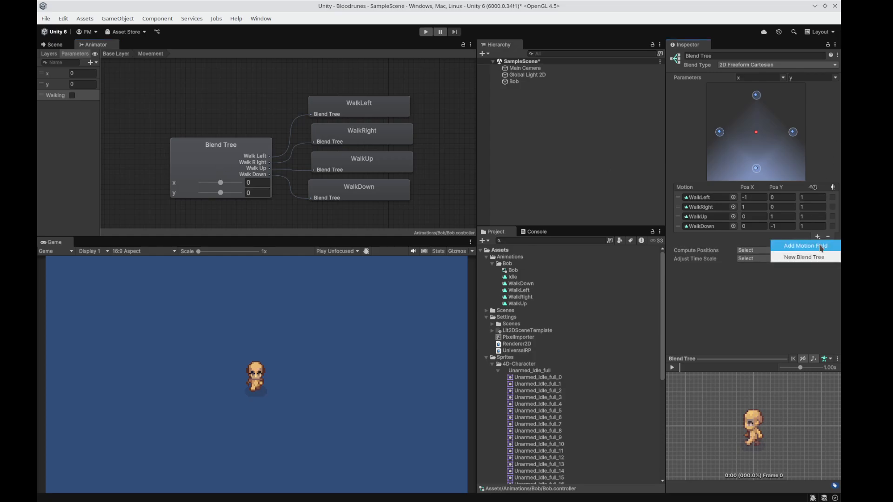
pyautogui.click(807, 247)
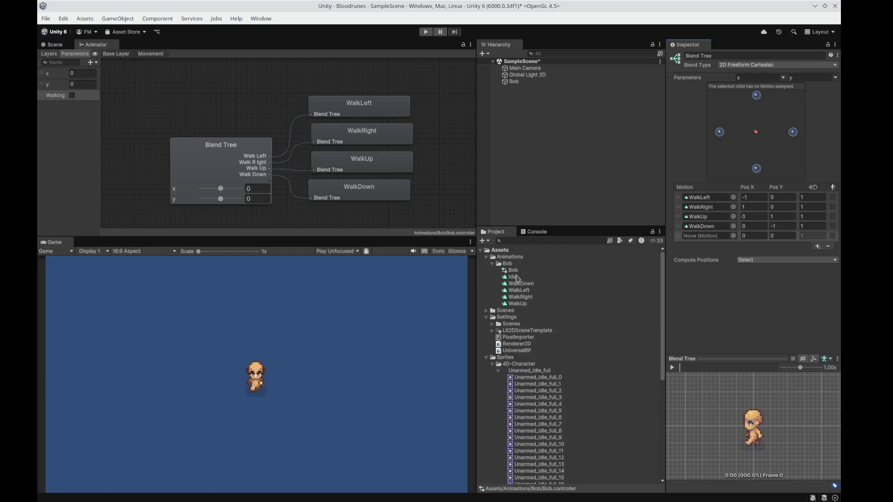
pyautogui.moveTo(515, 278); pyautogui.dragTo(705, 236)
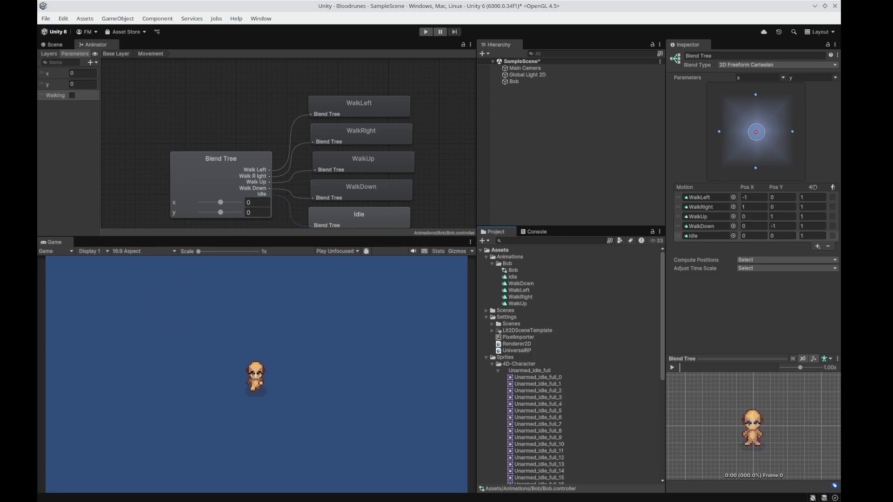
pyautogui.click(114, 55)
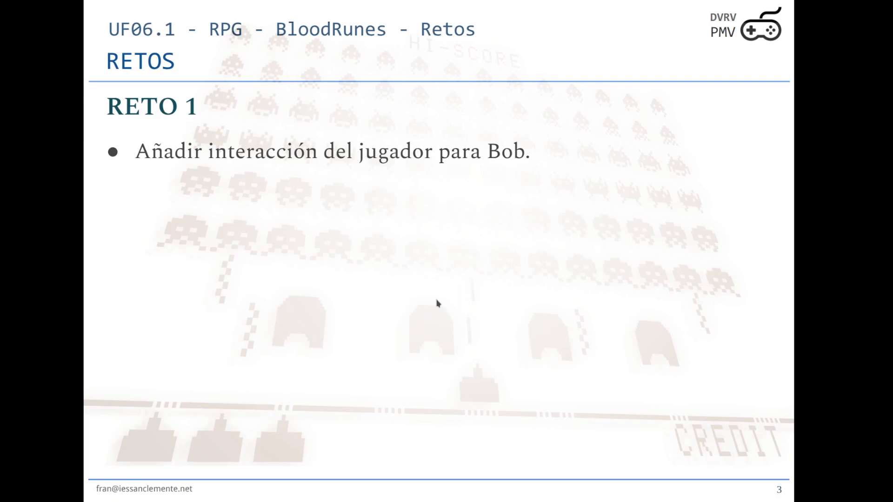
pyautogui.press('Right')
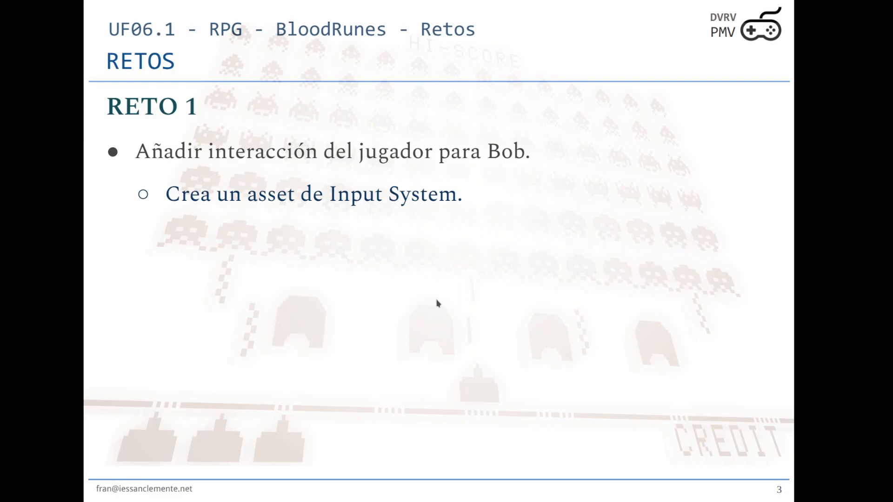
pyautogui.click(440, 301)
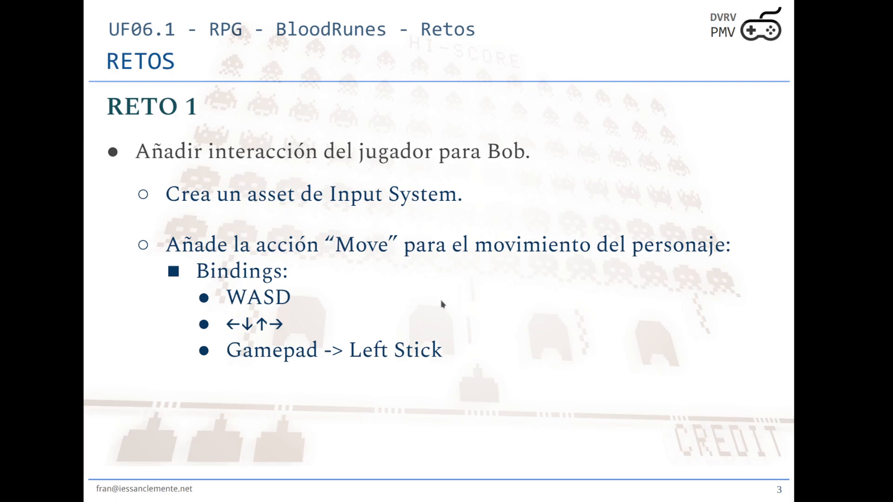
pyautogui.click(441, 303)
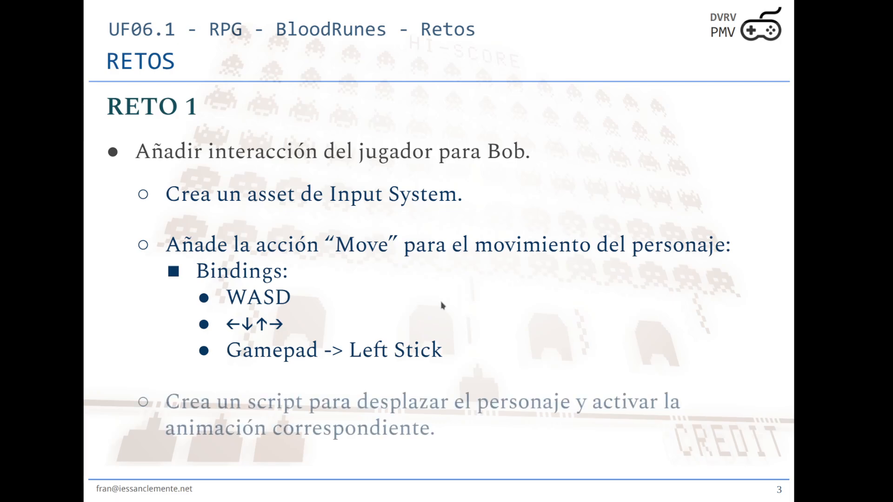